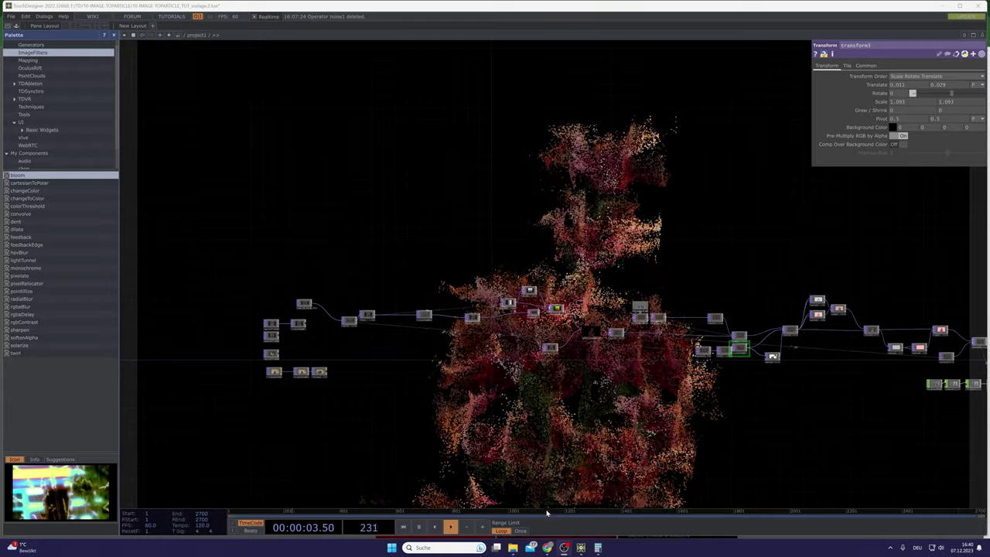
# Step: Switch to the browser, view the pink peony particle artwork on Instagram as a reference, and return to the TouchDesigner example project
pyautogui.click(547, 547)
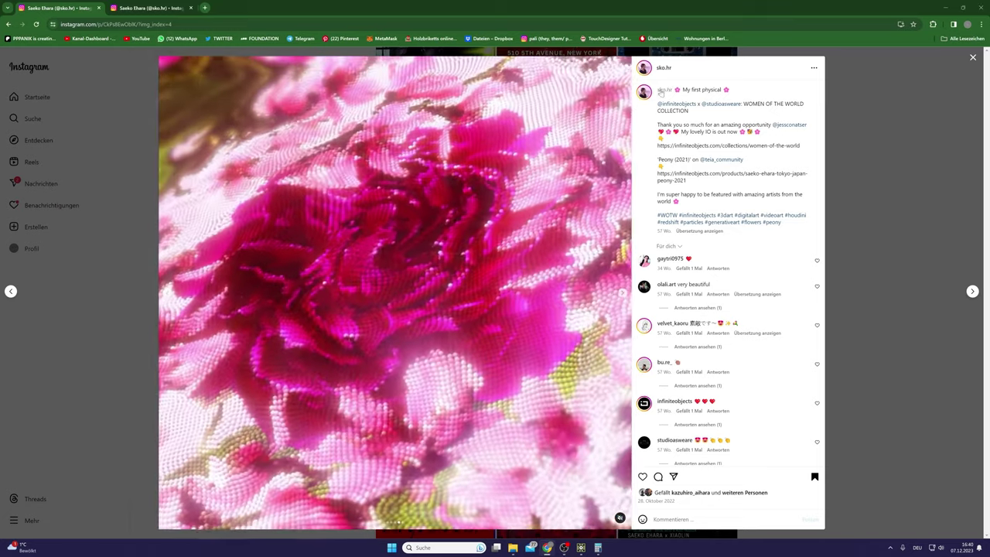
pyautogui.moveTo(660, 92)
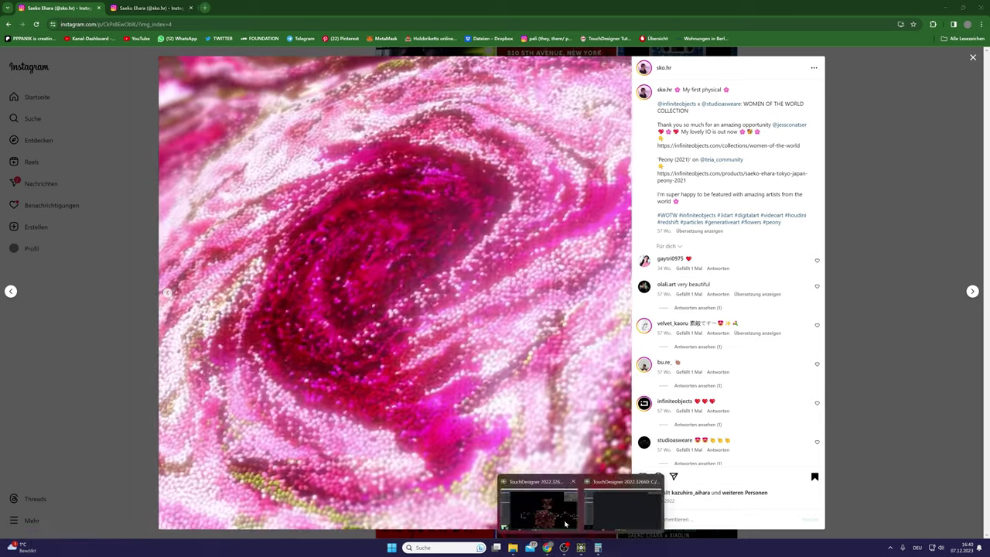
pyautogui.click(566, 524)
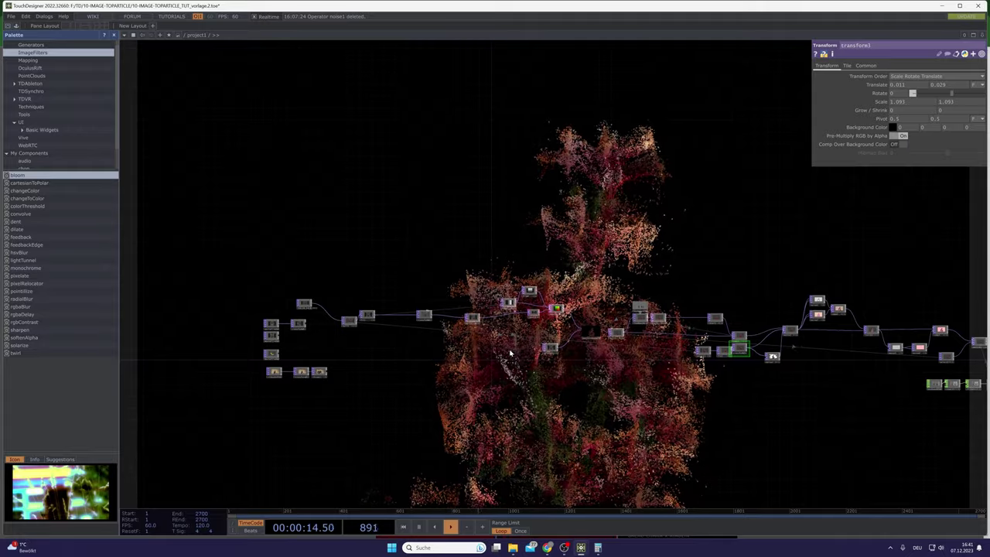
# Step: Feed the butterfly image into the particle network by wiring transform4's output into the null5 node
pyautogui.scroll(10, 562, 283)
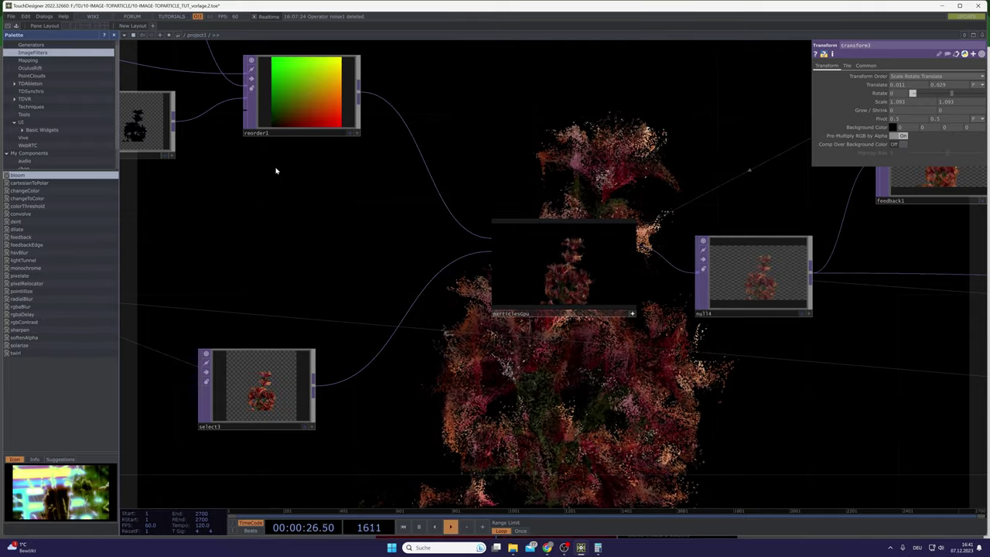
pyautogui.scroll(-2, 574, 375)
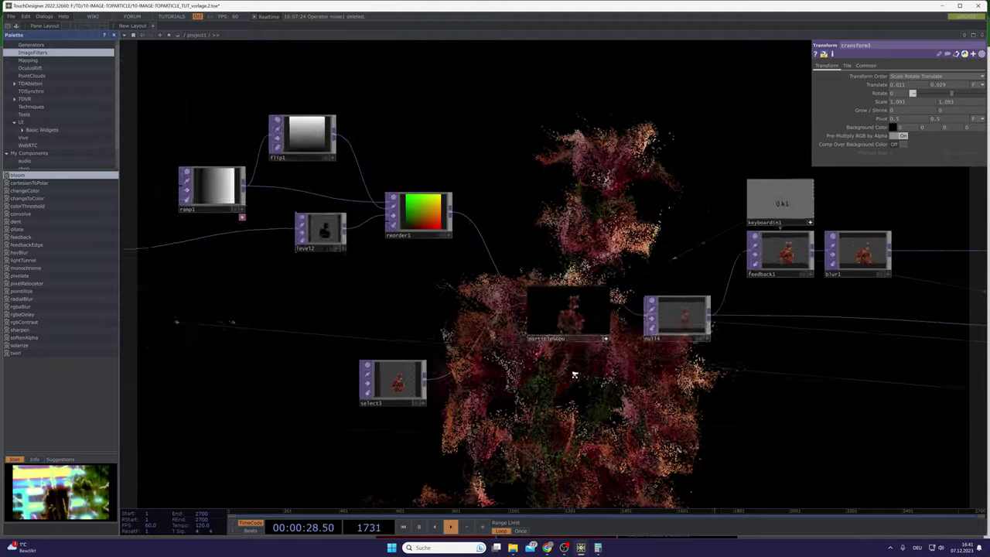
pyautogui.scroll(-1, 575, 374)
pyautogui.moveTo(340, 351); pyautogui.dragTo(668, 353)
pyautogui.moveTo(463, 357); pyautogui.dragTo(753, 370)
pyautogui.scroll(-2, 517, 344)
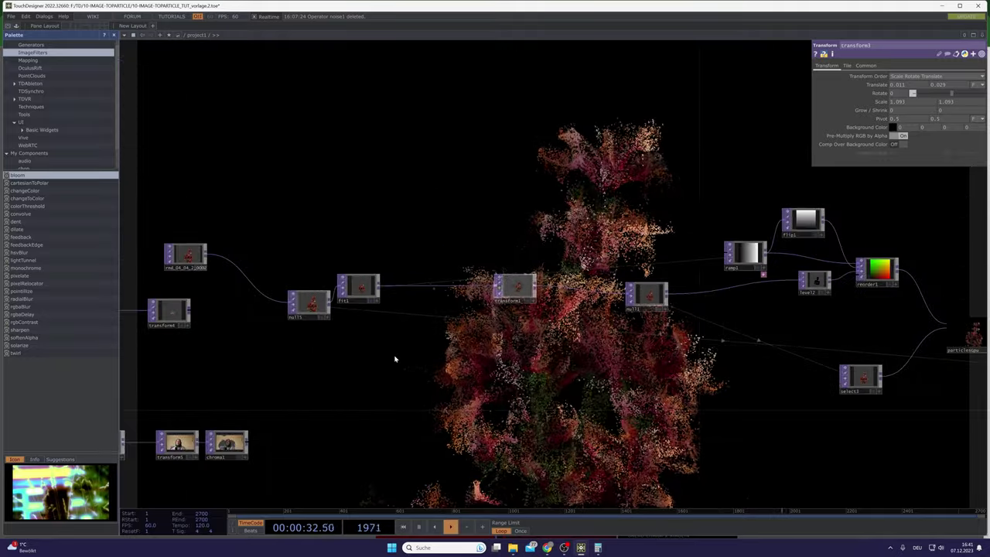
pyautogui.moveTo(232, 357); pyautogui.dragTo(456, 359)
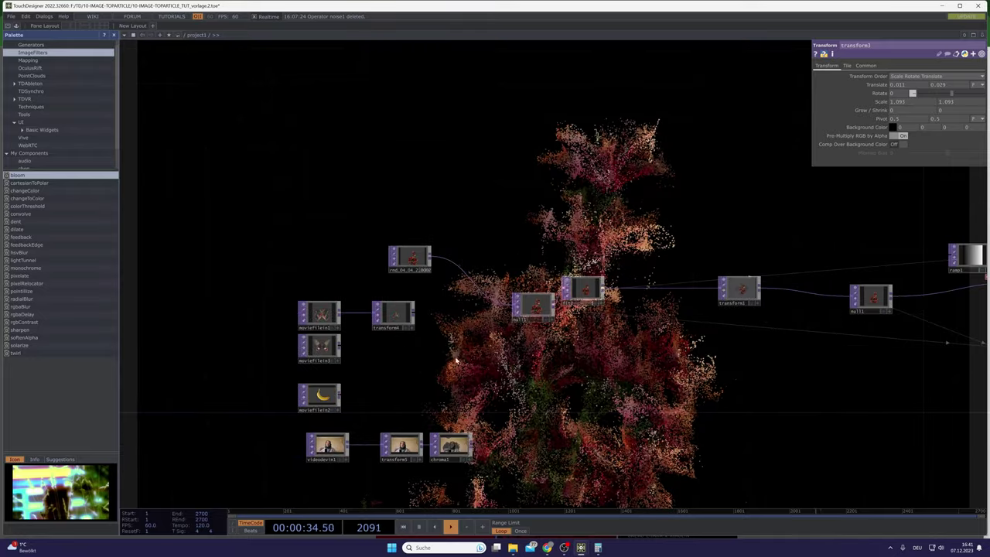
pyautogui.click(415, 314)
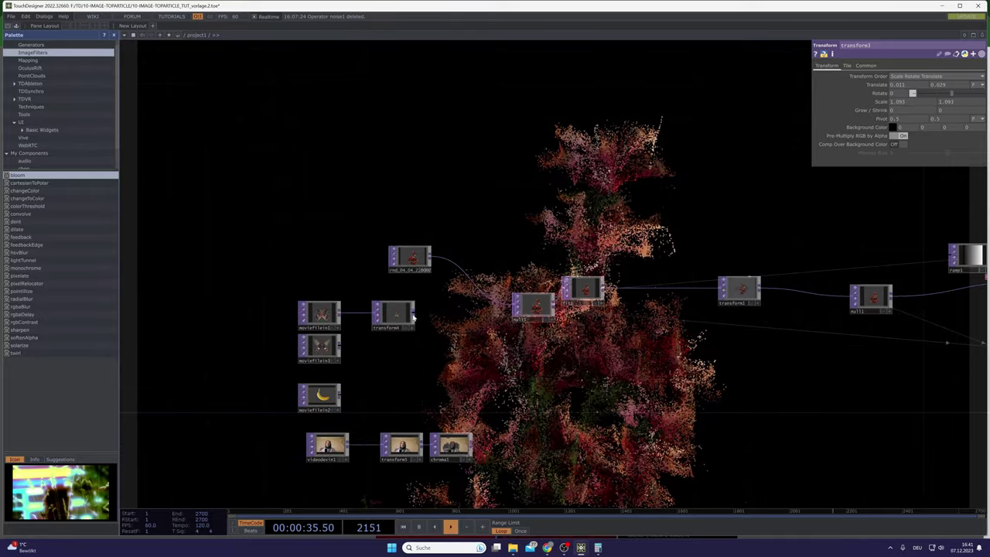
pyautogui.click(510, 312)
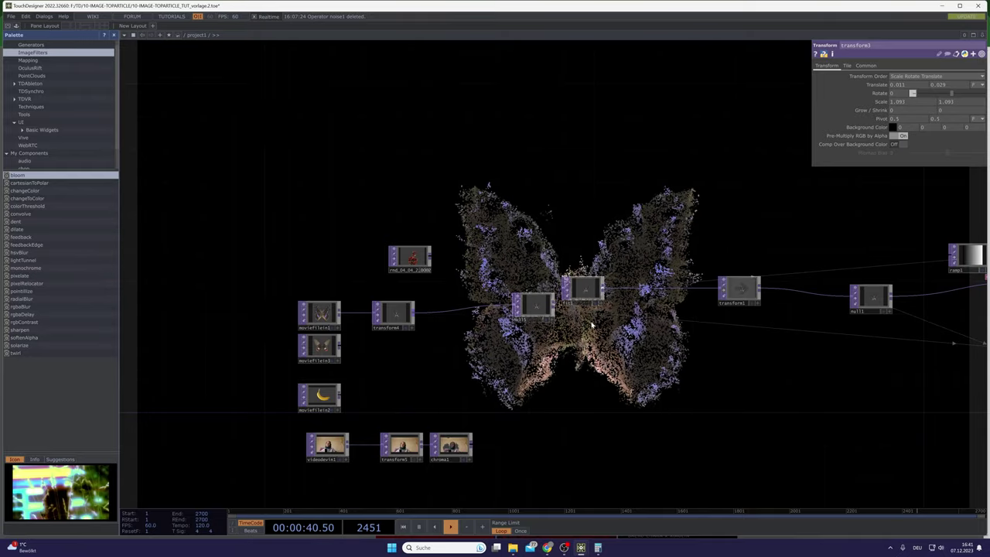
# Step: Swap the butterfly for the crescent moon by wiring moviefilein2 into transform4, and move transform4 closer to null5
pyautogui.click(340, 395)
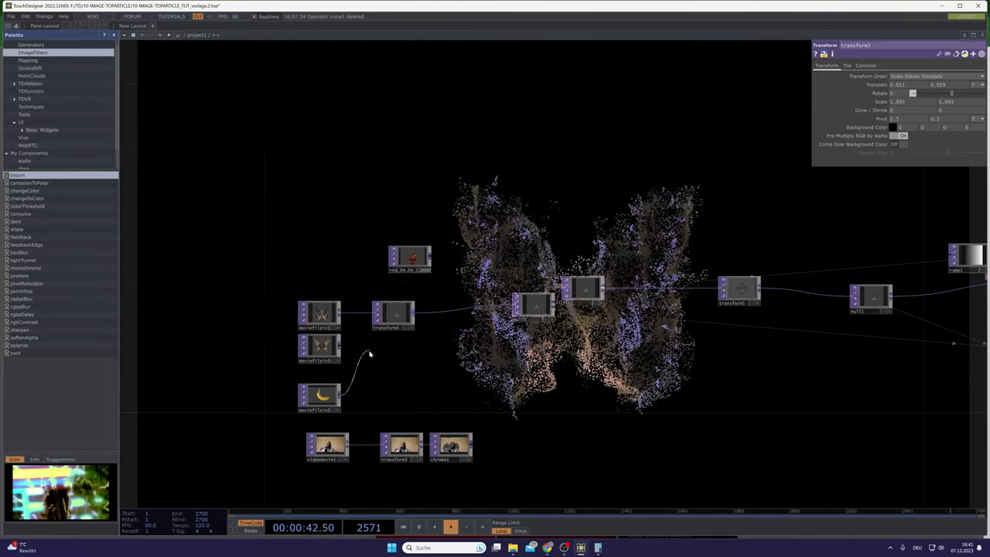
pyautogui.click(373, 312)
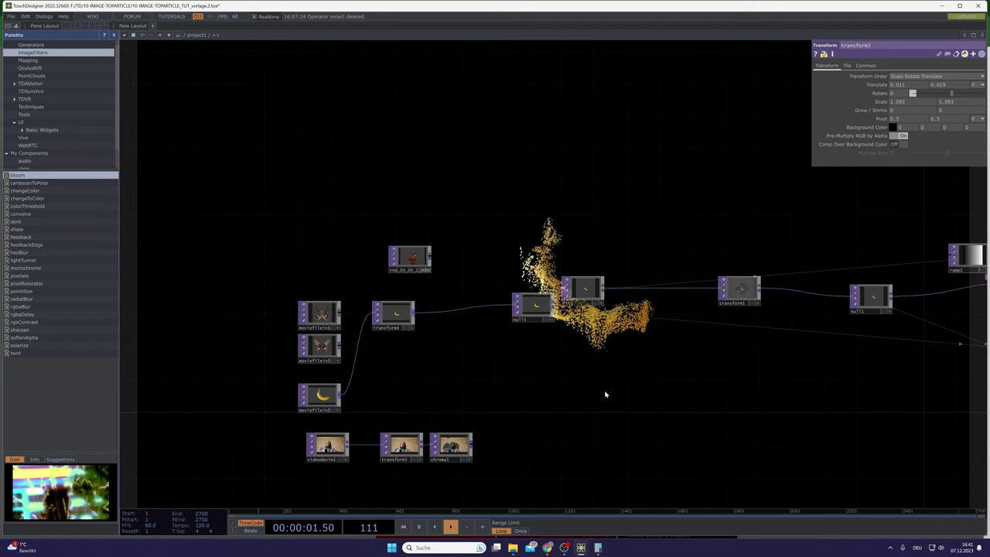
pyautogui.moveTo(394, 313); pyautogui.dragTo(436, 322)
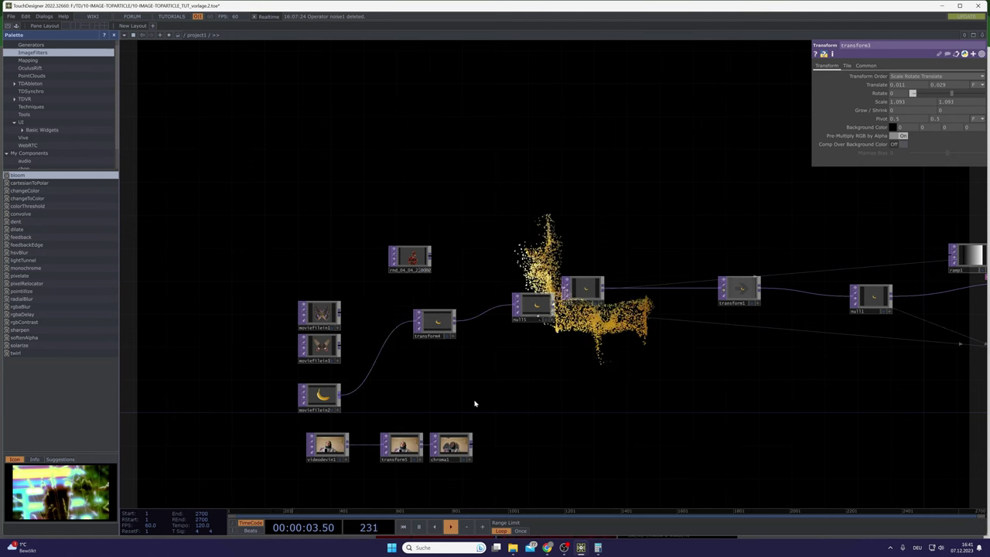
# Step: Swap the moon for the webcam feed by wiring the chroma1 output into transform4 and view the resulting particles
pyautogui.click(473, 447)
pyautogui.click(414, 320)
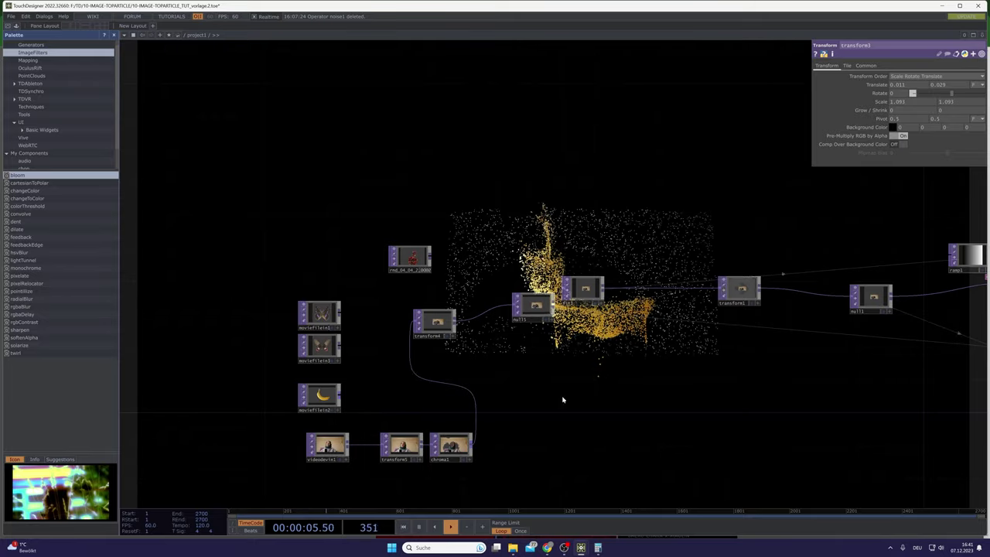
pyautogui.moveTo(586, 383); pyautogui.dragTo(504, 332)
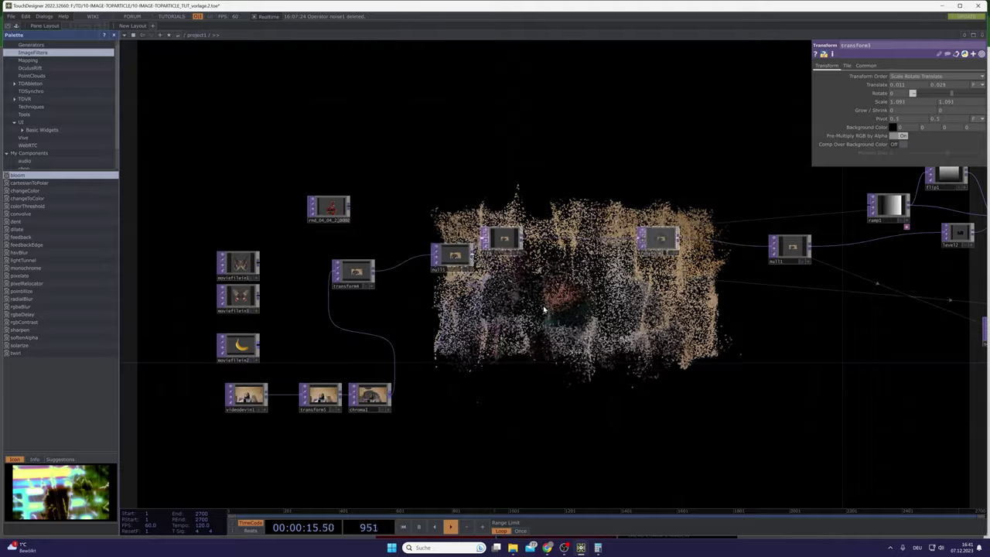
pyautogui.moveTo(547, 332); pyautogui.dragTo(627, 335)
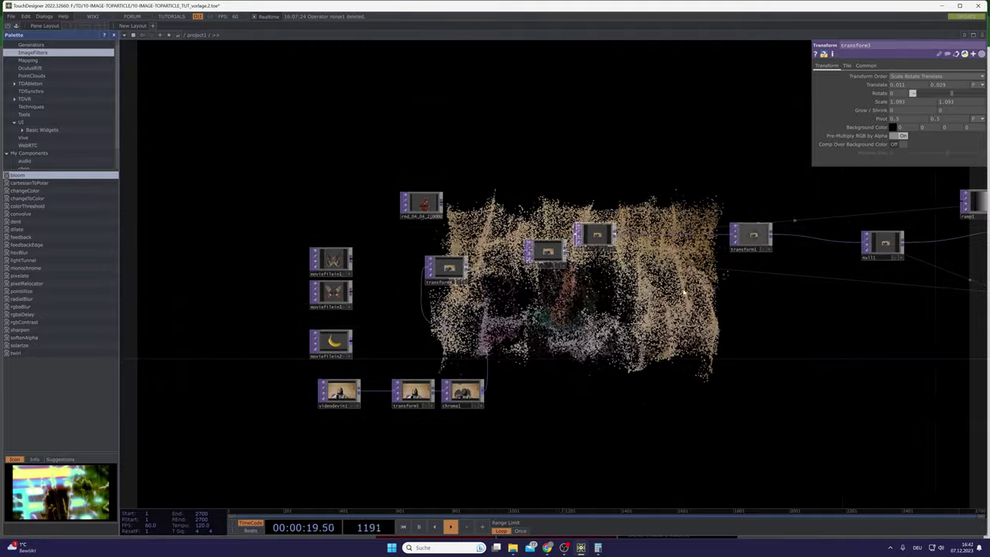
# Step: Wire the flower image source into transform4 in place of the webcam feed, and trigger the feedback reset
pyautogui.moveTo(784, 386); pyautogui.dragTo(591, 351)
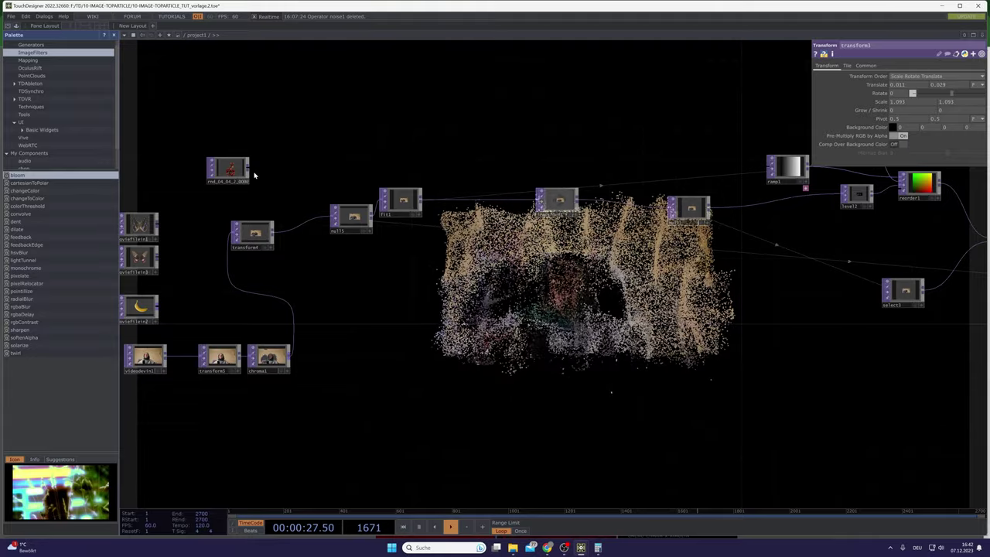
pyautogui.moveTo(248, 177); pyautogui.dragTo(233, 231)
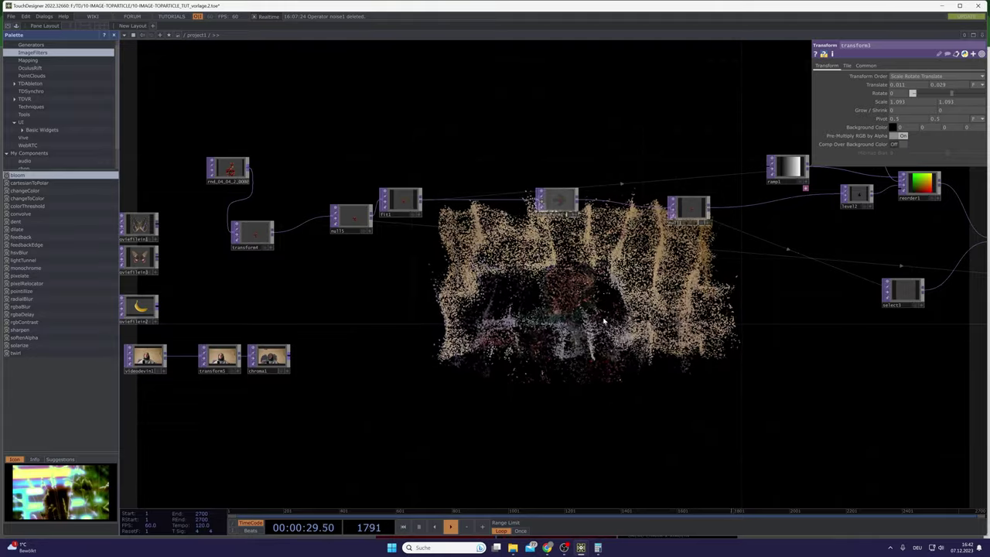
pyautogui.moveTo(736, 357); pyautogui.dragTo(410, 382)
pyautogui.moveTo(717, 386); pyautogui.dragTo(526, 393)
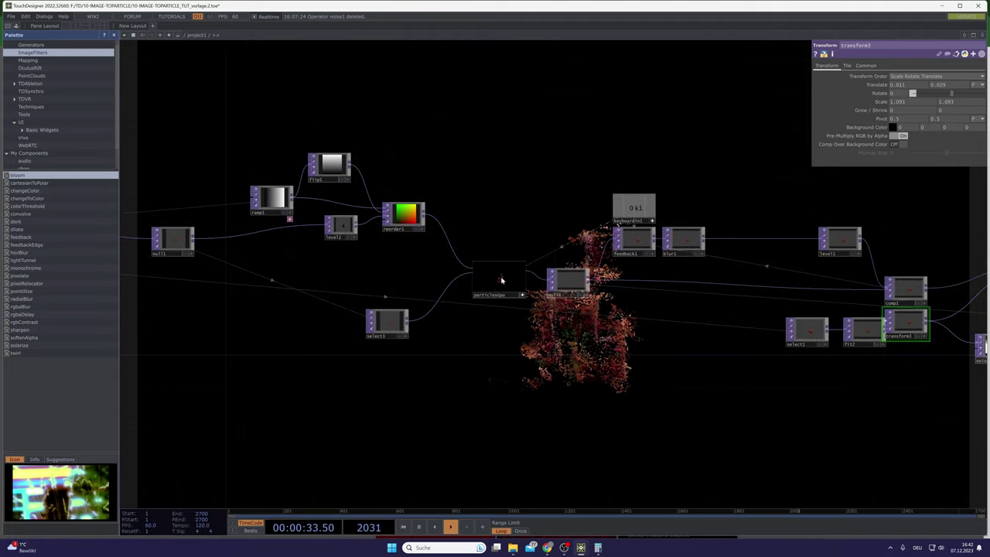
pyautogui.press('1')
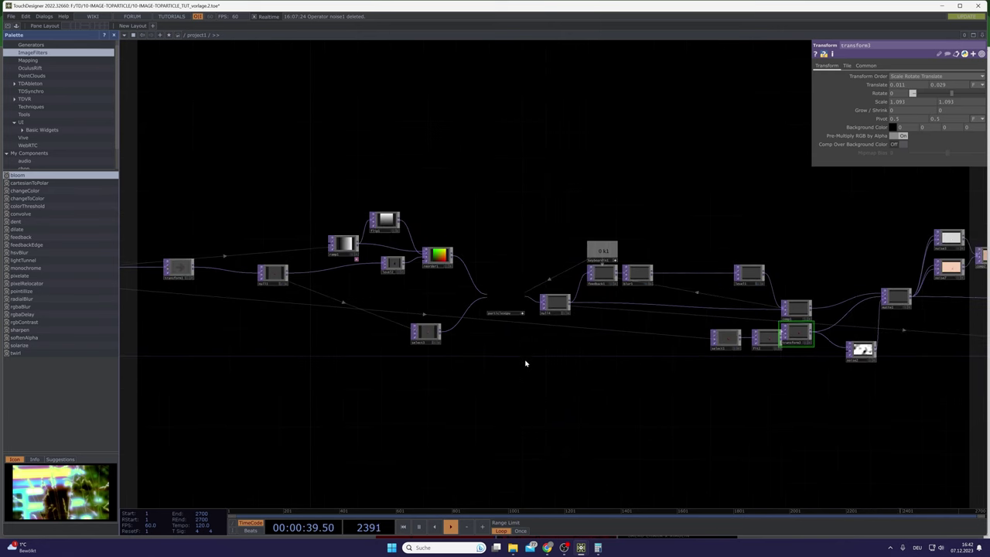
# Step: Inspect the transparent flower image source at the start of the network and the nodes it feeds
pyautogui.scroll(-5, 525, 363)
pyautogui.scroll(5, 528, 366)
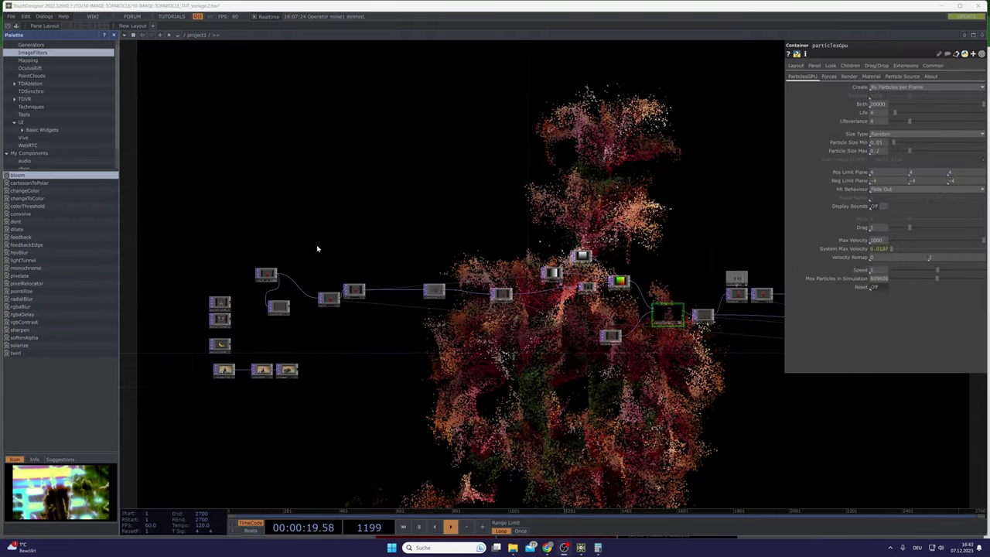
pyautogui.moveTo(317, 248); pyautogui.dragTo(445, 270)
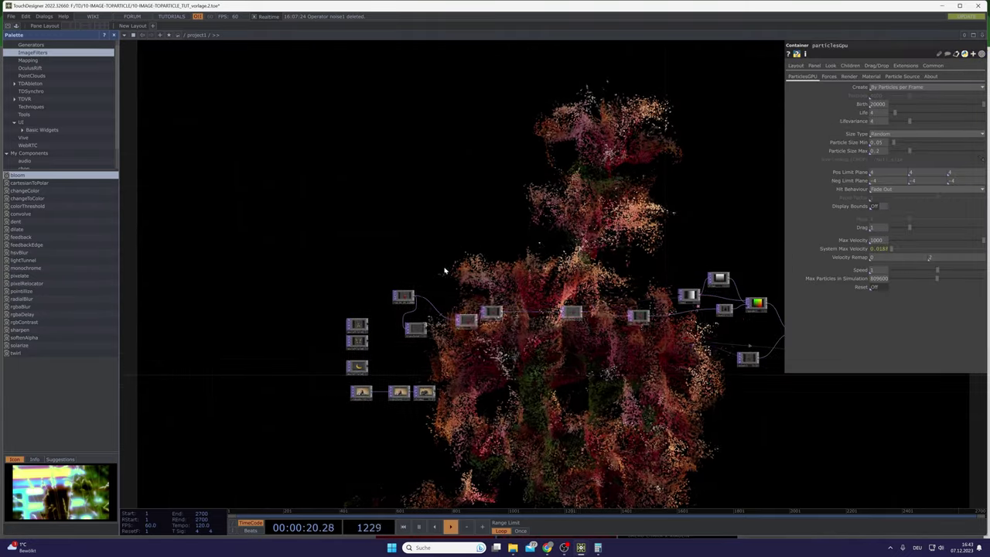
pyautogui.scroll(3, 421, 292)
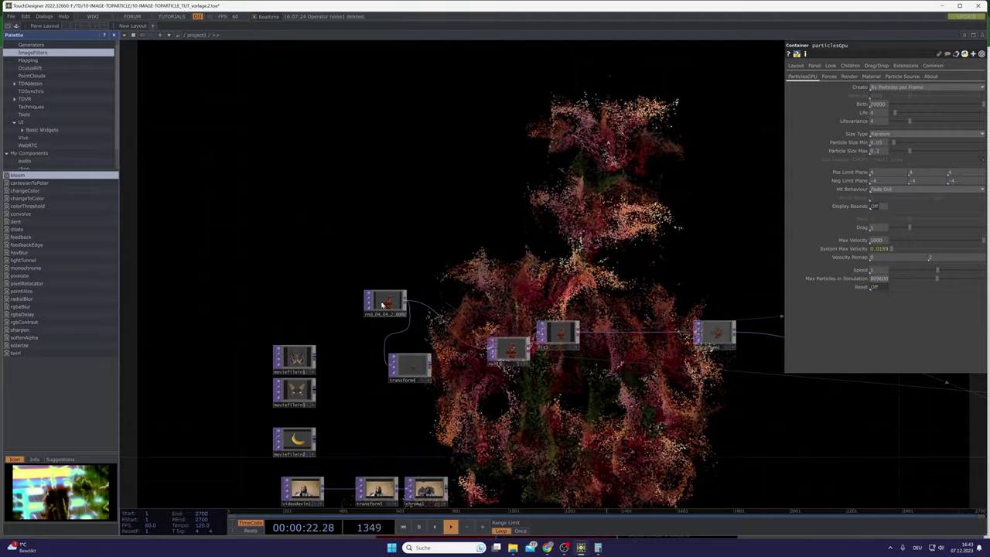
pyautogui.scroll(10, 383, 303)
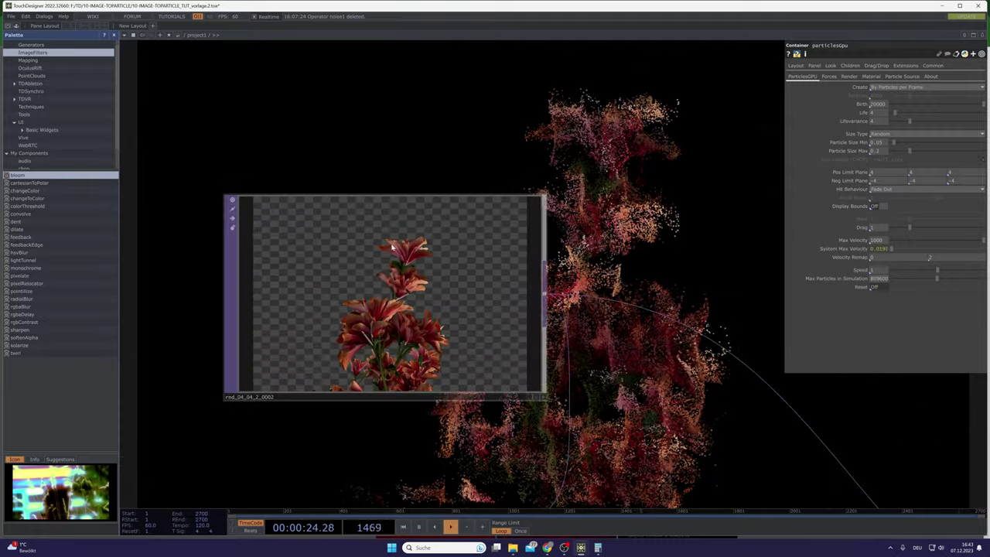
pyautogui.scroll(-4, 365, 298)
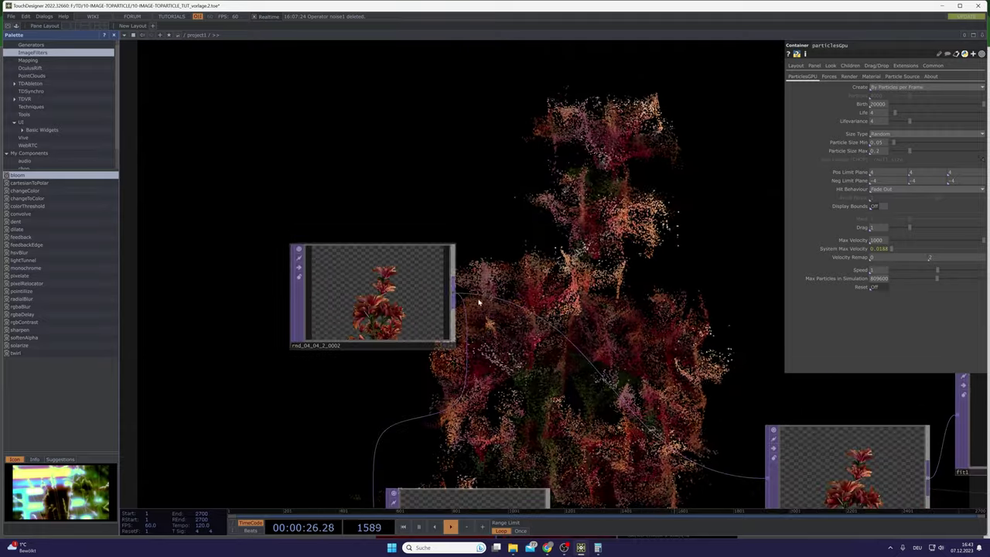
pyautogui.scroll(-3, 459, 229)
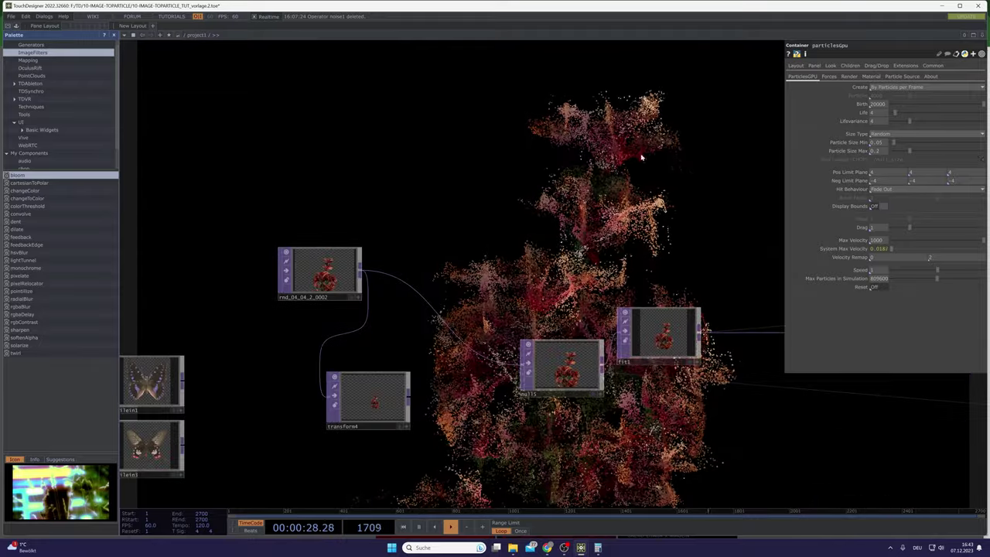
# Step: Examine the network downstream of the flower source, from the ramp and reorder nodes through particlesGpu to the feedback and compositing nodes
pyautogui.moveTo(555, 210); pyautogui.dragTo(440, 200)
pyautogui.scroll(-4, 440, 200)
pyautogui.moveTo(672, 351); pyautogui.dragTo(544, 325)
pyautogui.moveTo(673, 230); pyautogui.dragTo(604, 282)
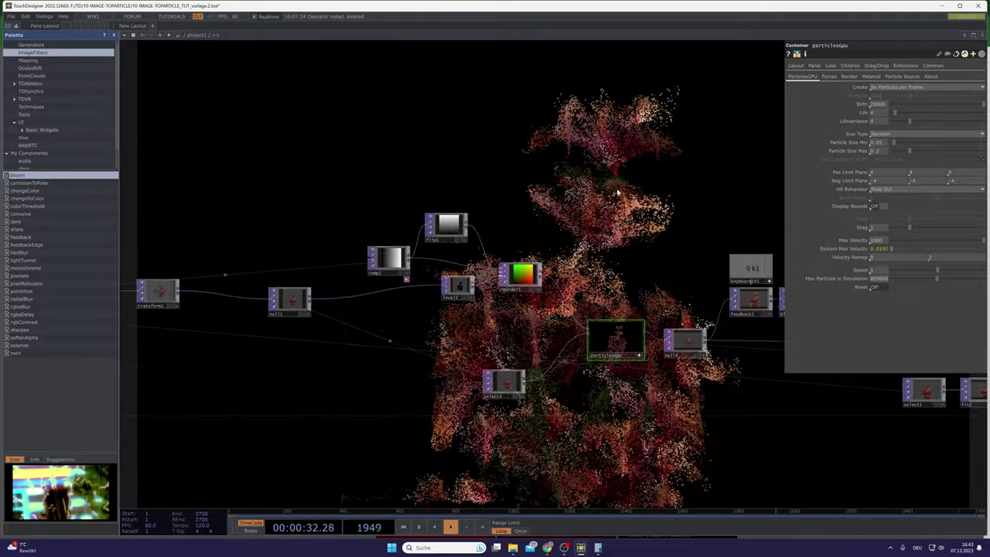
pyautogui.moveTo(631, 227); pyautogui.dragTo(562, 201)
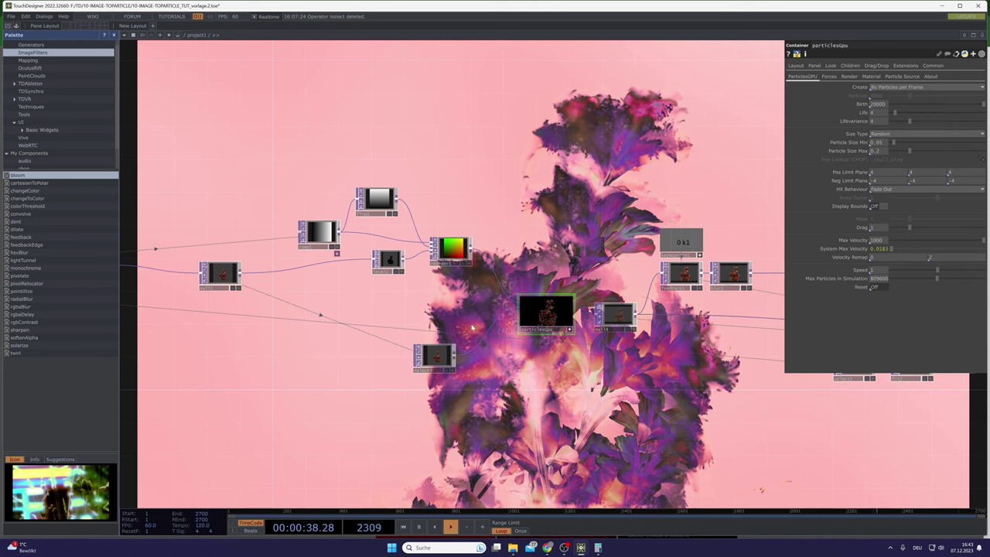
pyautogui.moveTo(673, 400); pyautogui.dragTo(494, 298)
pyautogui.scroll(-3, 494, 298)
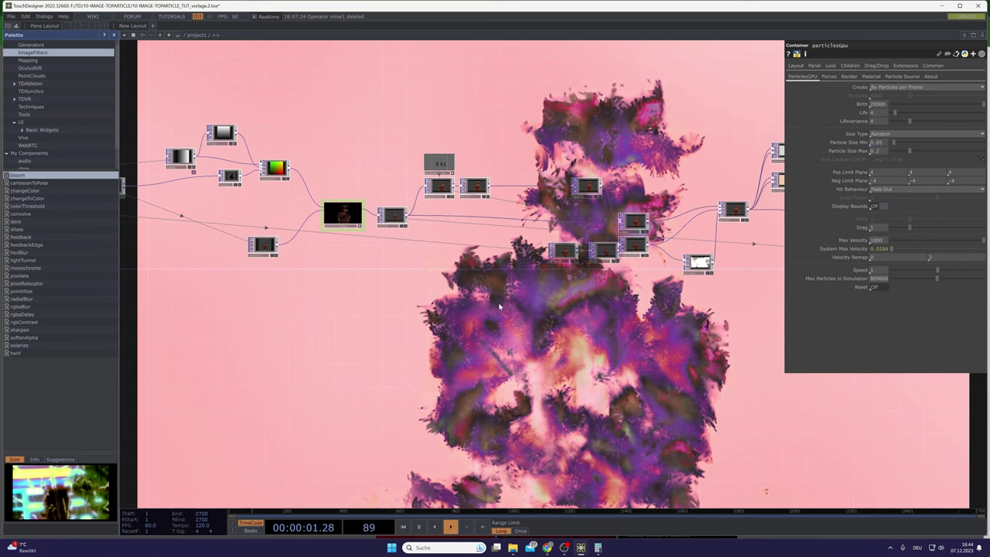
pyautogui.moveTo(487, 333); pyautogui.dragTo(448, 364)
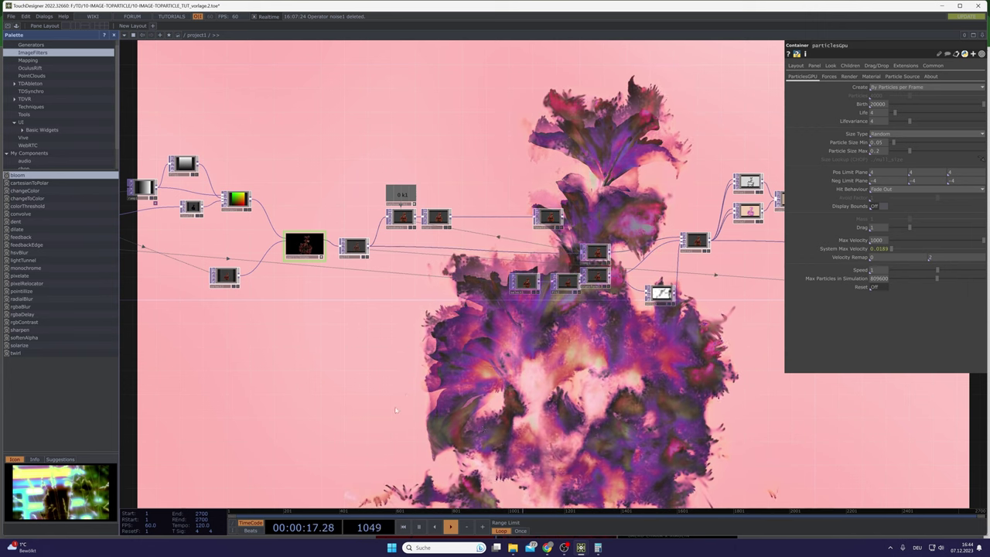
pyautogui.moveTo(620, 360); pyautogui.dragTo(588, 348)
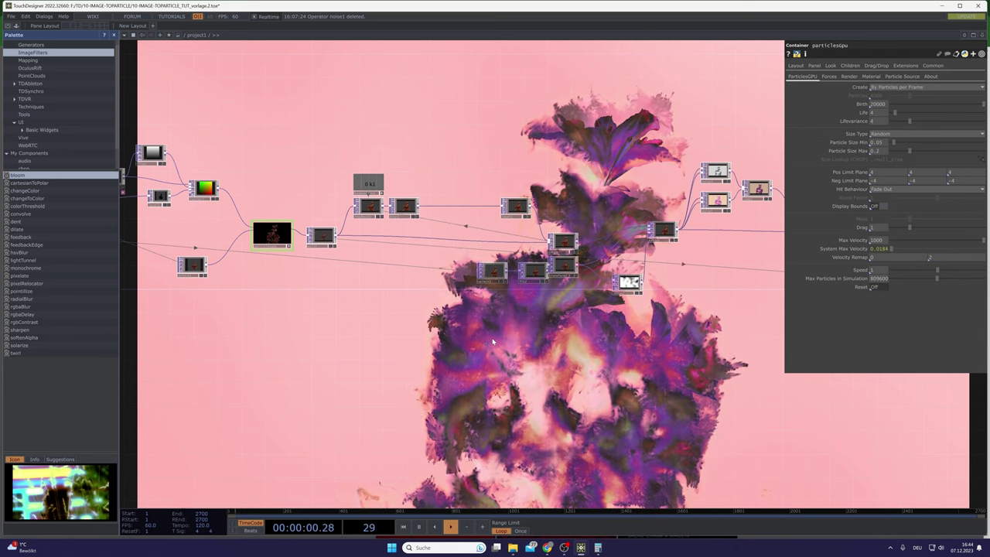
pyautogui.scroll(-1, 482, 338)
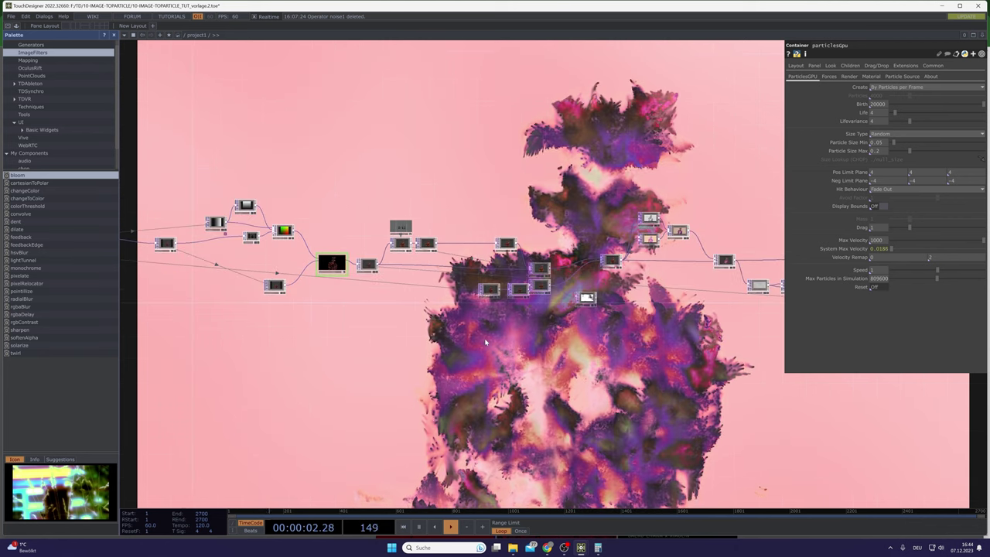
pyautogui.scroll(-1, 606, 369)
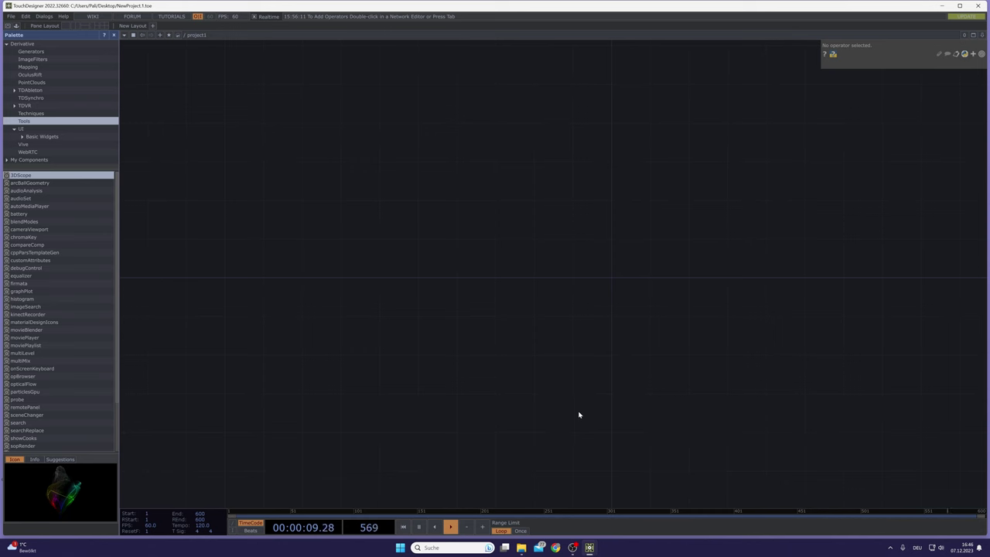
# Step: Import the flower image from the renderings folder into the empty network of the new project
pyautogui.click(520, 549)
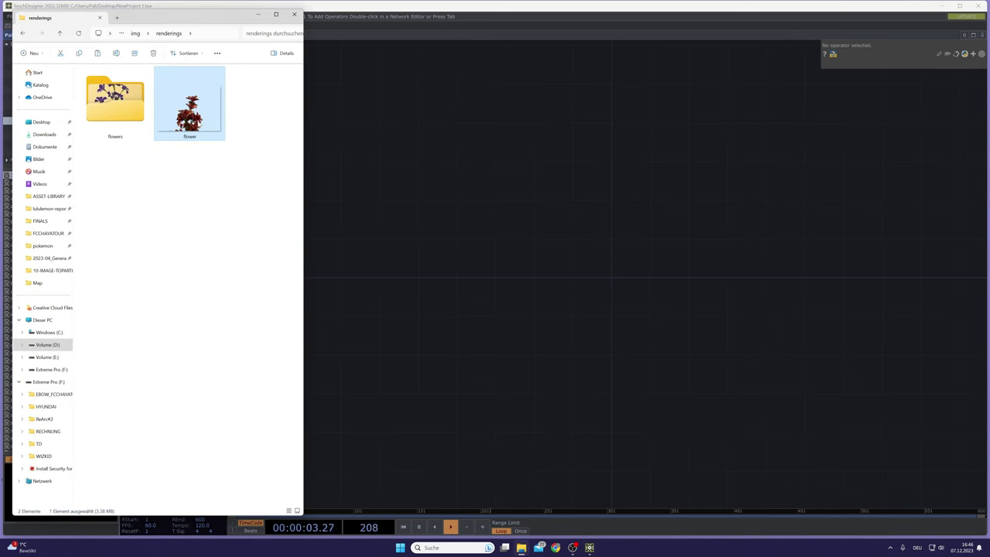
pyautogui.moveTo(432, 271); pyautogui.dragTo(433, 269)
pyautogui.click(423, 296)
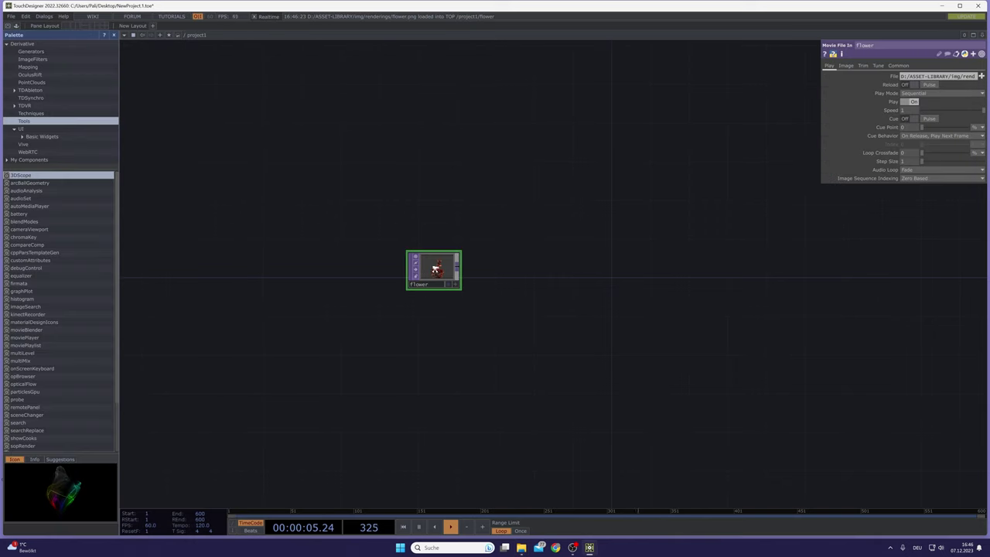
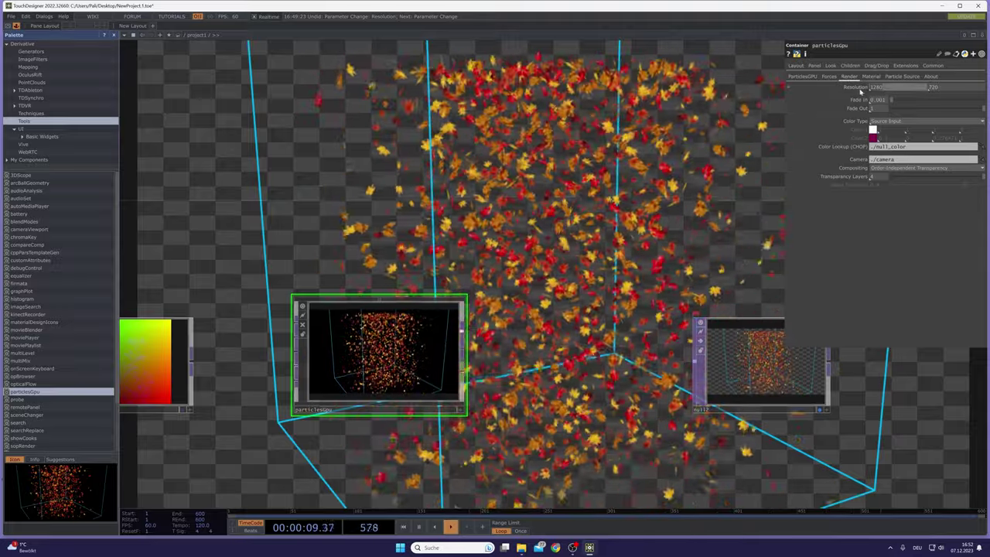
# Step: Set the render resolution of particlesGpu to 3840 by 2160
pyautogui.write('1')
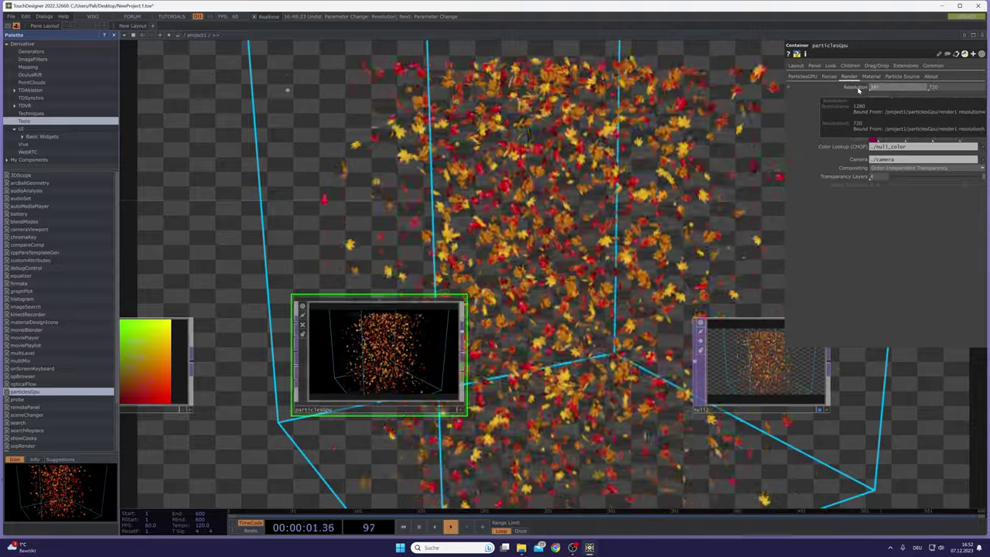
pyautogui.write('840')
pyautogui.moveTo(940, 87); pyautogui.dragTo(920, 90)
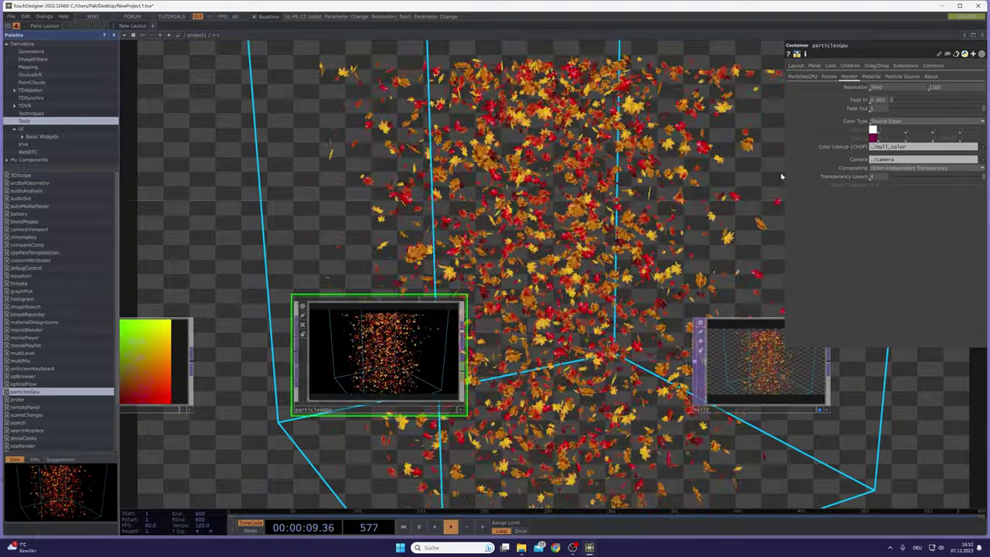
pyautogui.moveTo(853, 87)
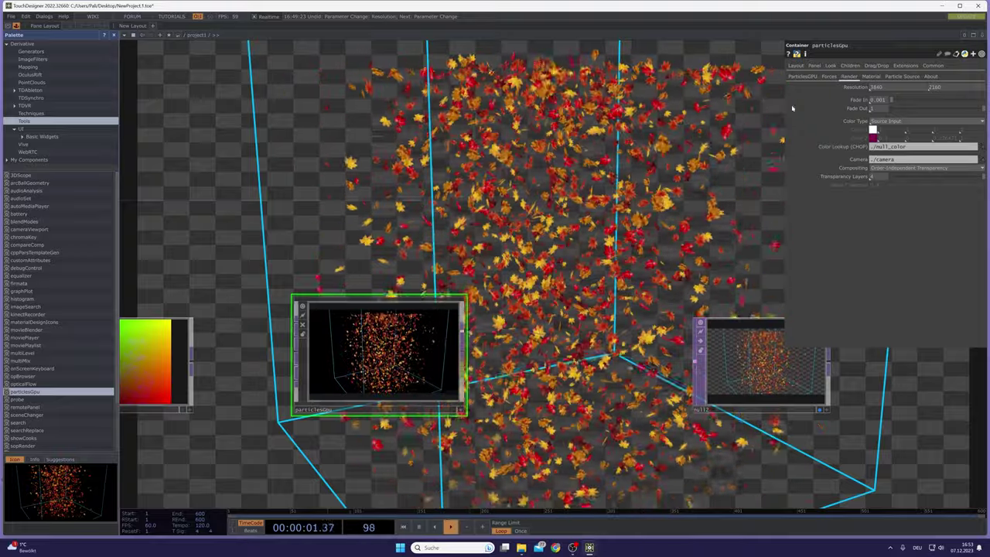
# Step: Switch the particlesGpu material to Line and turn off the display of its bounds
pyautogui.click(872, 76)
pyautogui.click(875, 86)
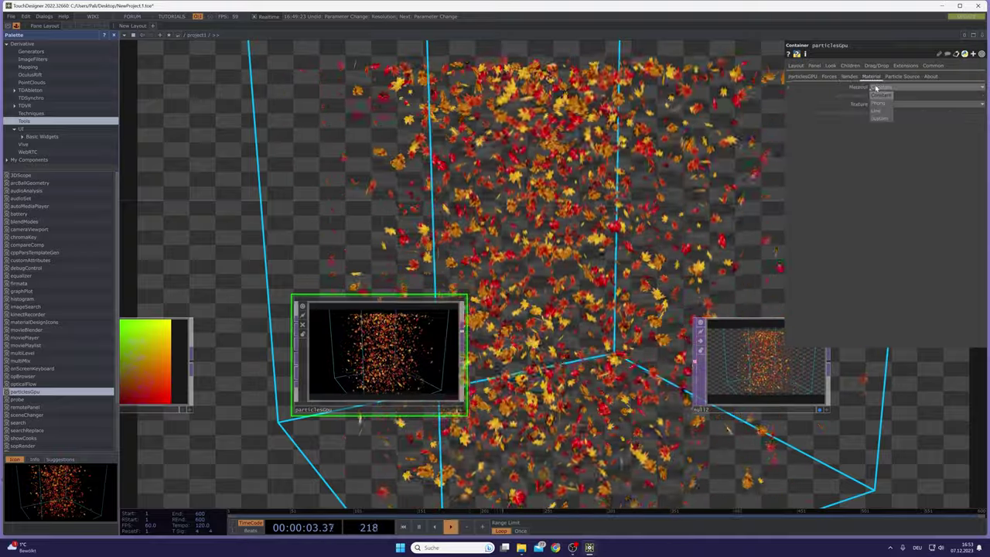
pyautogui.click(876, 111)
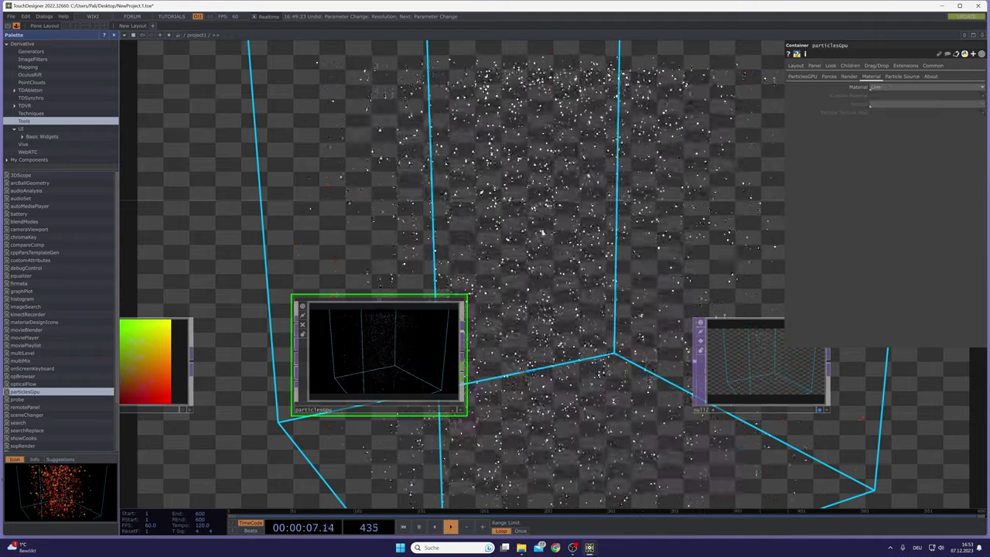
pyautogui.click(808, 79)
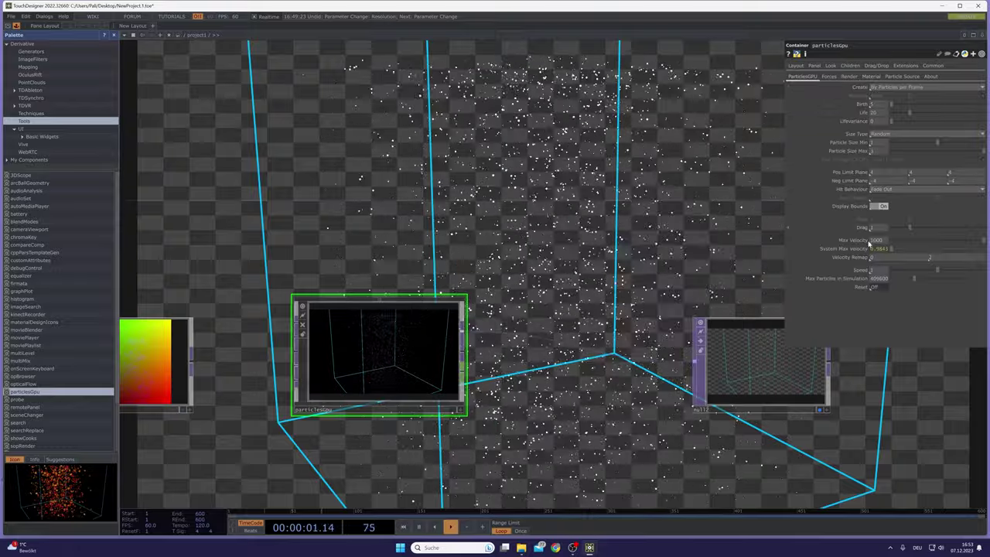
pyautogui.click(878, 205)
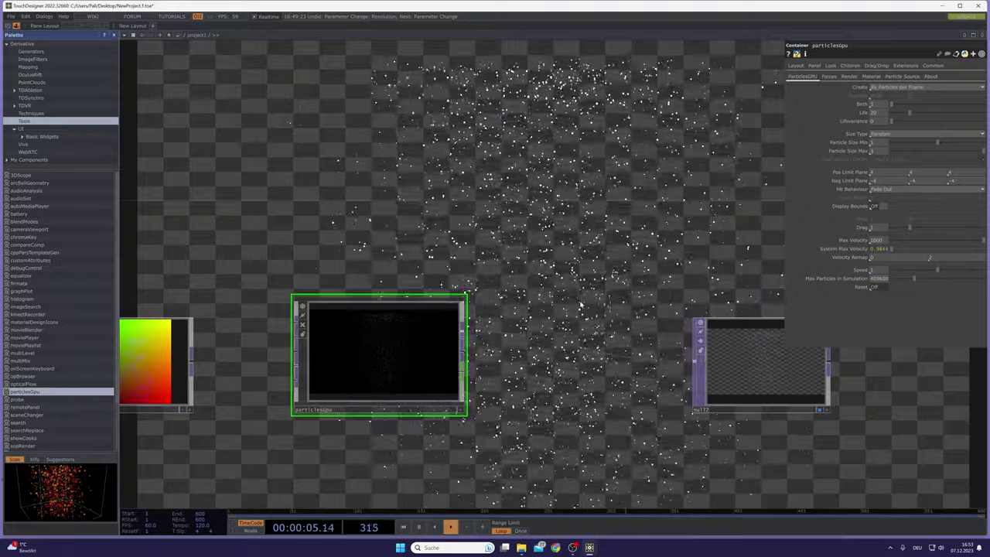
# Step: Activate the particlesGpu viewer, zoom its camera closer to the particle column, and deactivate the viewer again
pyautogui.moveTo(596, 265); pyautogui.dragTo(627, 253)
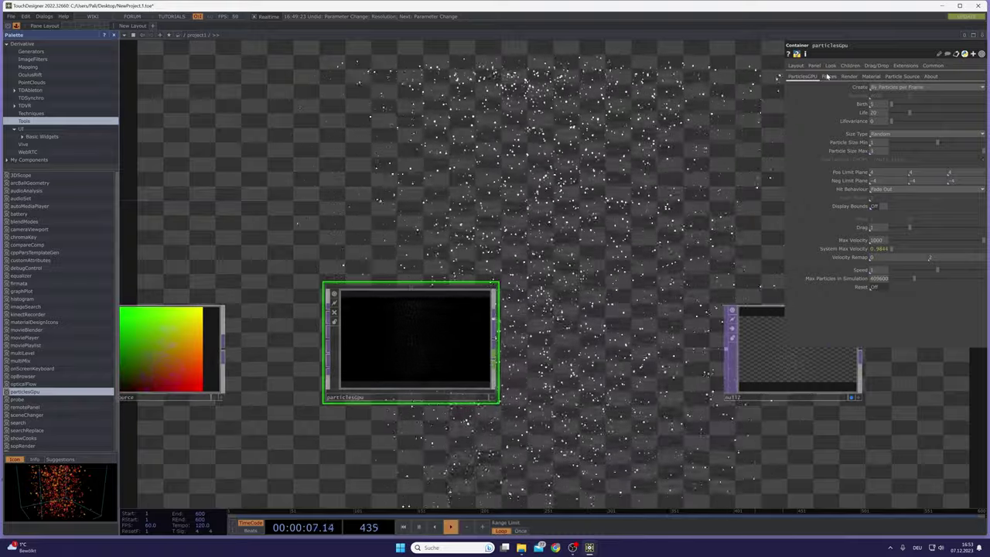
pyautogui.moveTo(437, 225); pyautogui.dragTo(620, 198)
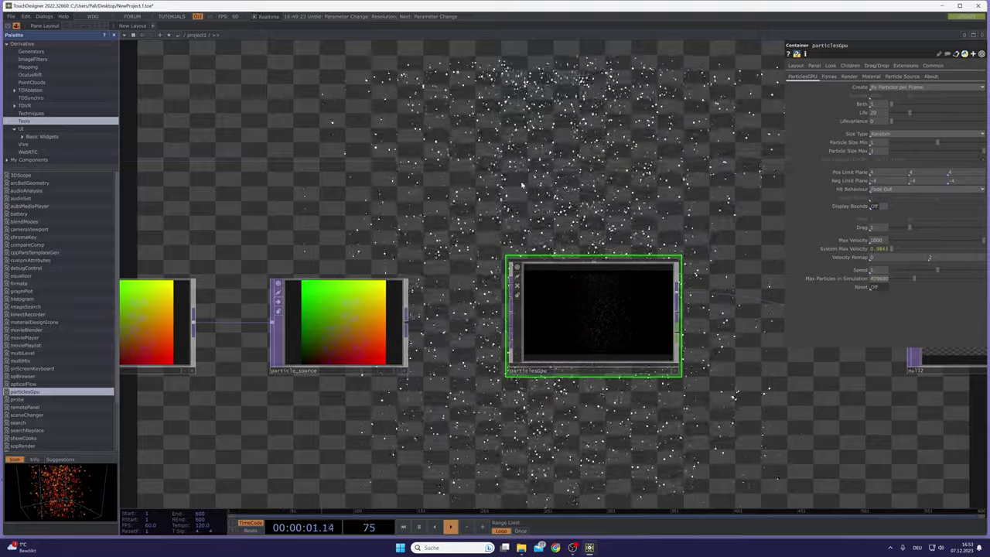
pyautogui.moveTo(520, 181); pyautogui.dragTo(562, 174)
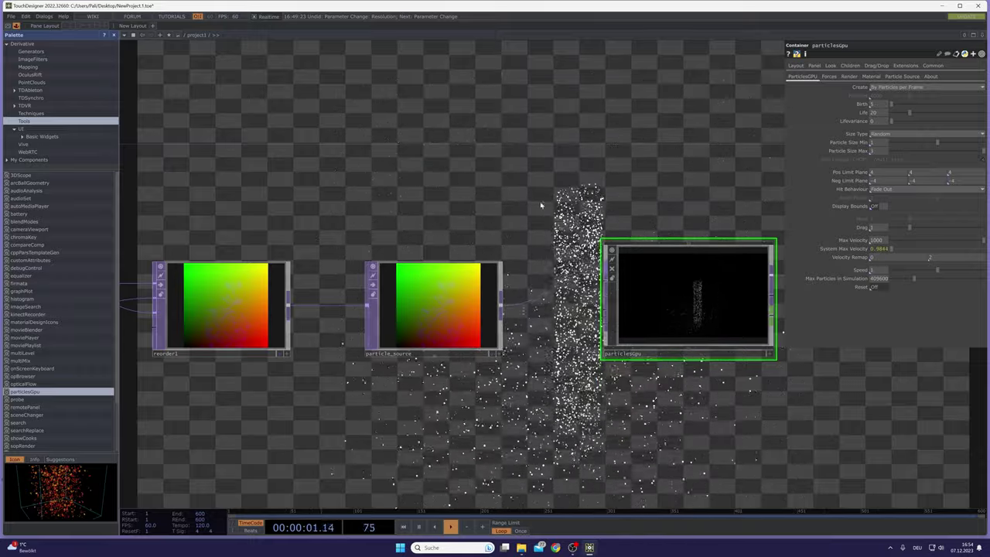
pyautogui.click(770, 355)
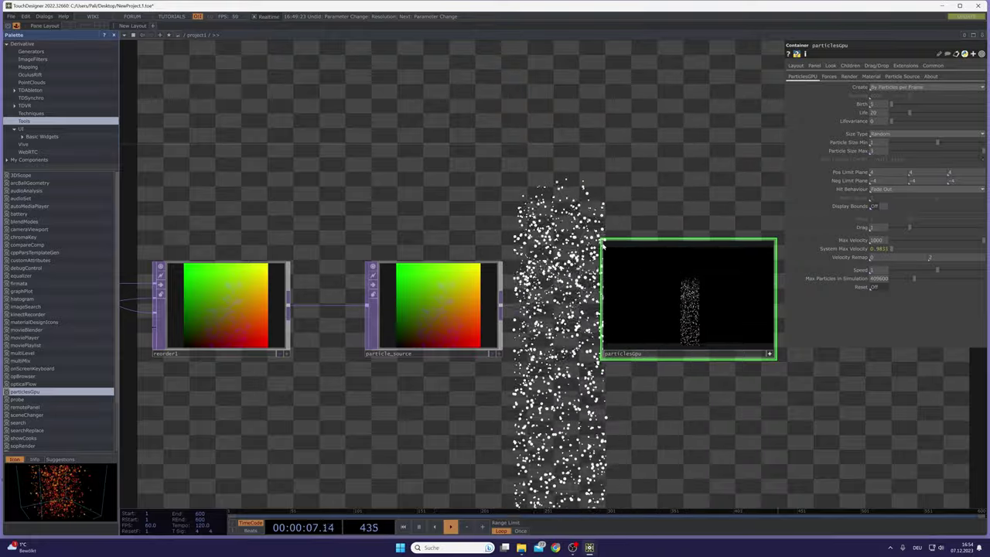
pyautogui.click(770, 354)
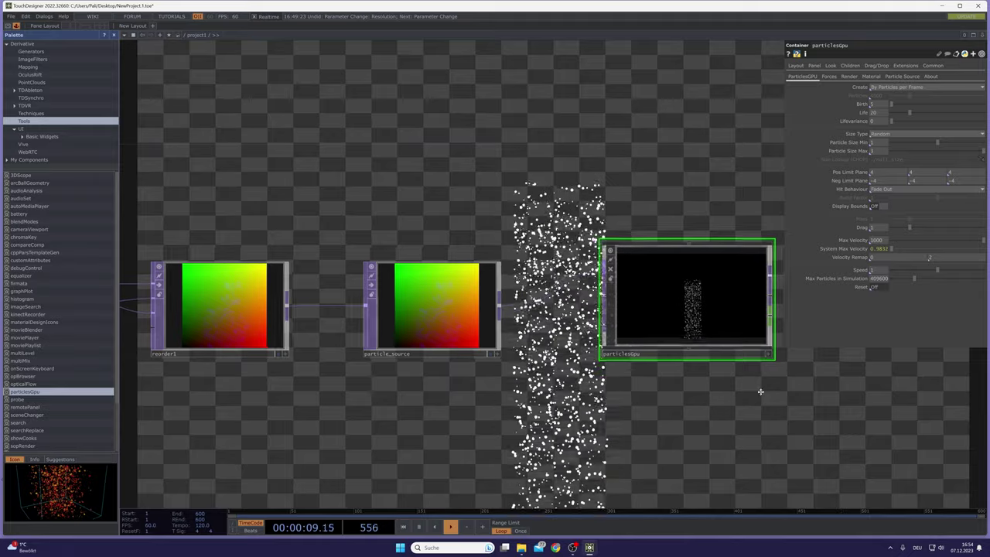
pyautogui.moveTo(760, 391); pyautogui.dragTo(665, 397)
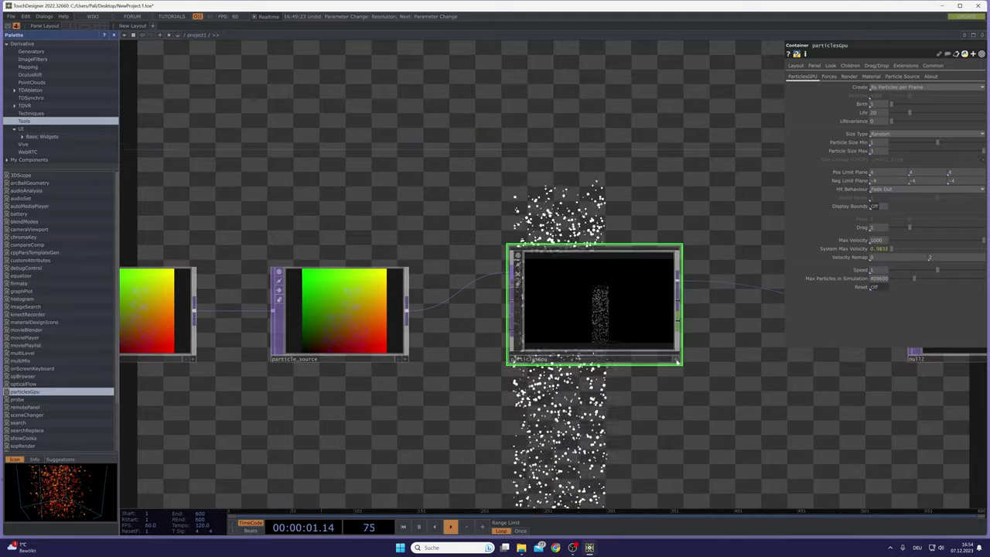
pyautogui.click(675, 359)
pyautogui.moveTo(595, 308); pyautogui.dragTo(573, 304, button='right')
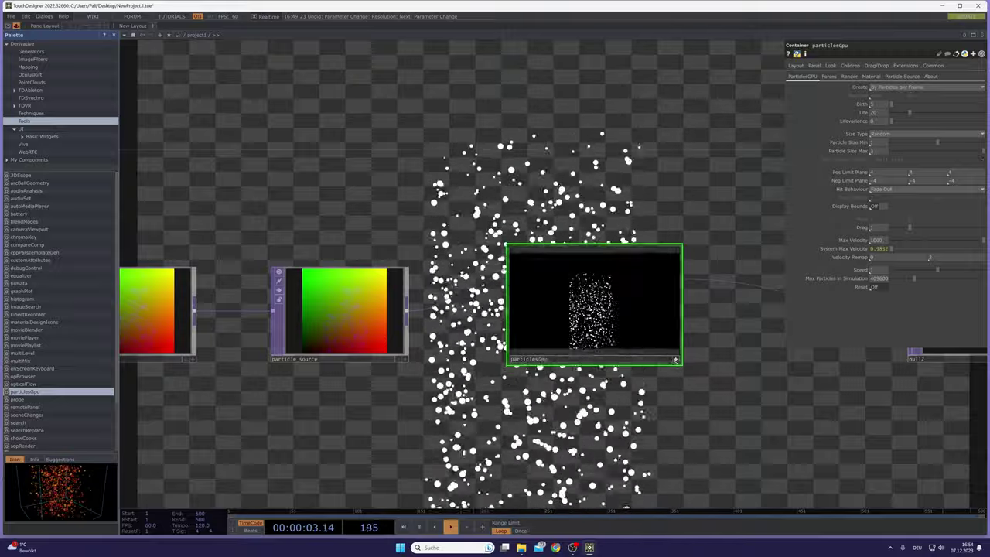
pyautogui.click(675, 358)
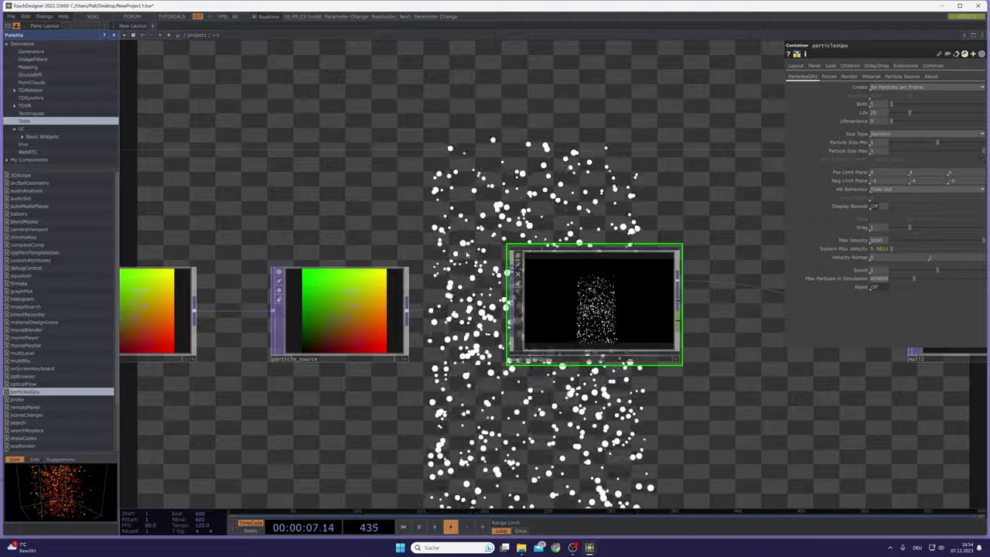
pyautogui.press('h')
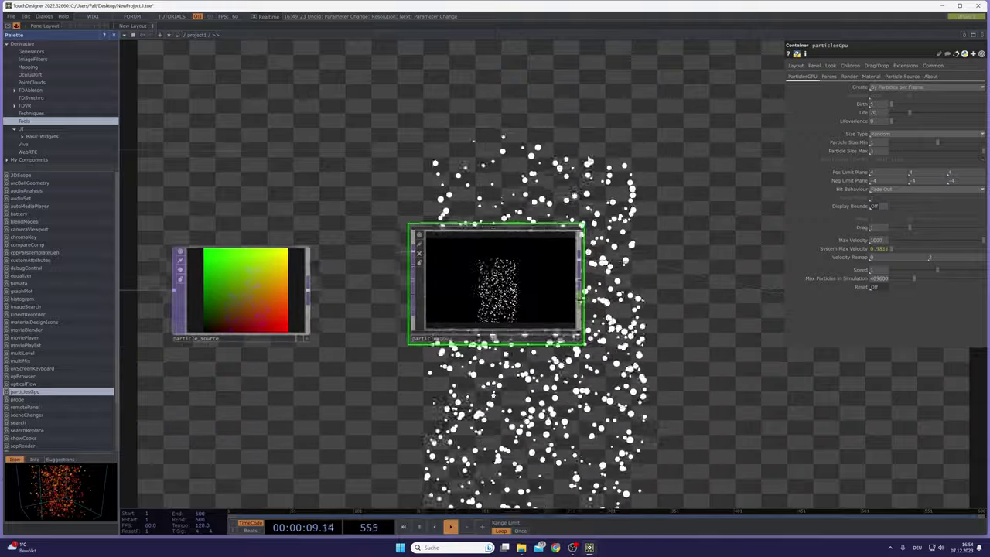
# Step: Open the particlesGpu force settings briefly, return to the main particle settings, and reset the simulation twice
pyautogui.click(828, 77)
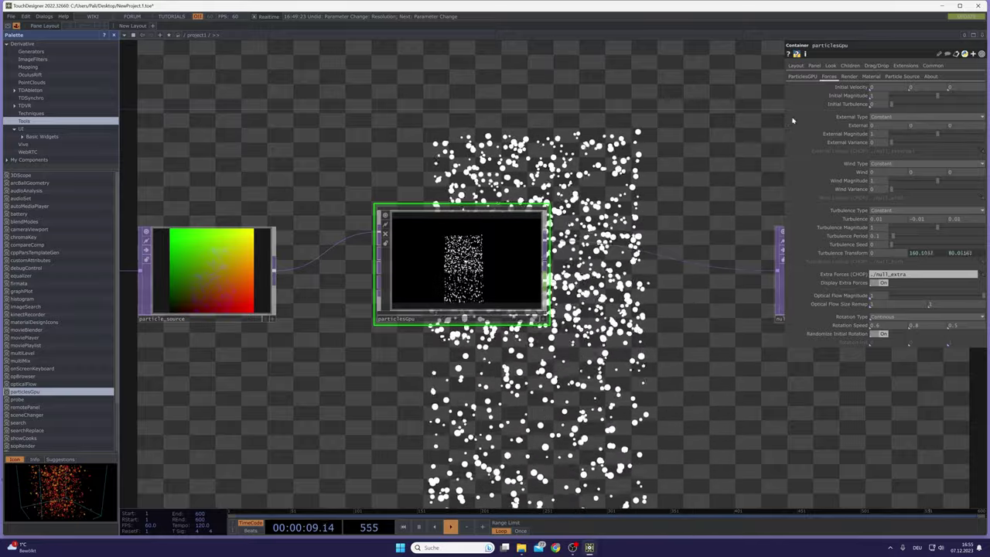
pyautogui.click(802, 76)
pyautogui.click(877, 287)
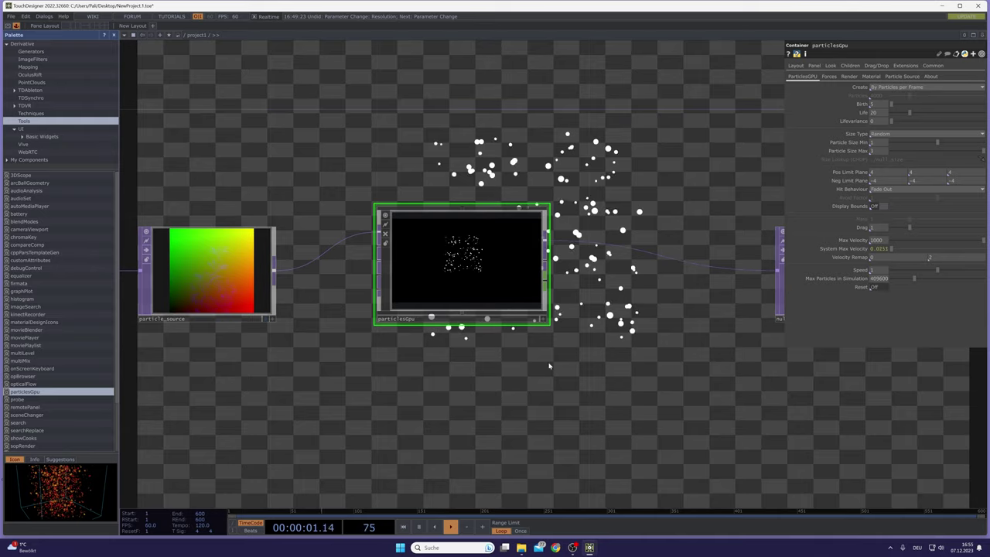
pyautogui.moveTo(562, 425); pyautogui.dragTo(604, 238)
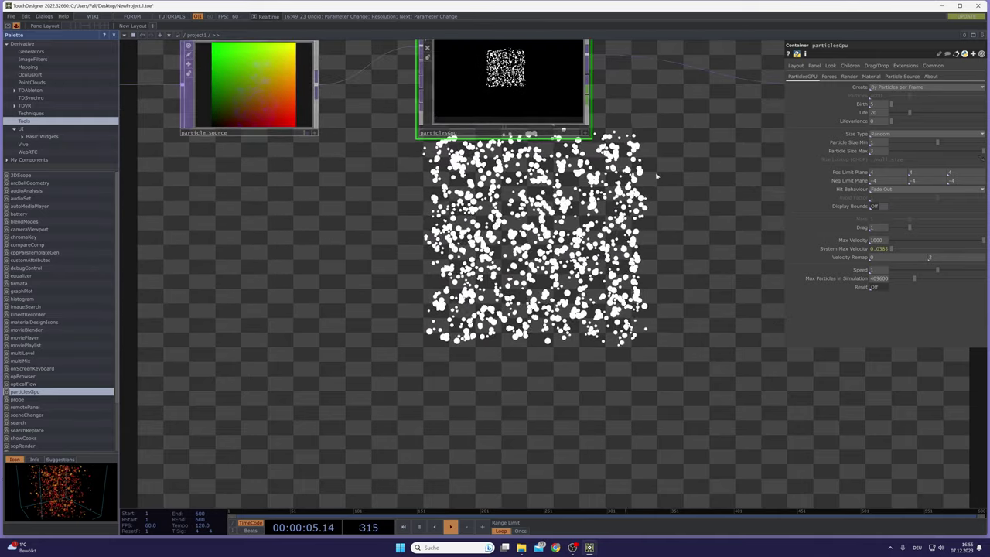
pyautogui.moveTo(651, 155); pyautogui.dragTo(690, 222)
pyautogui.click(882, 288)
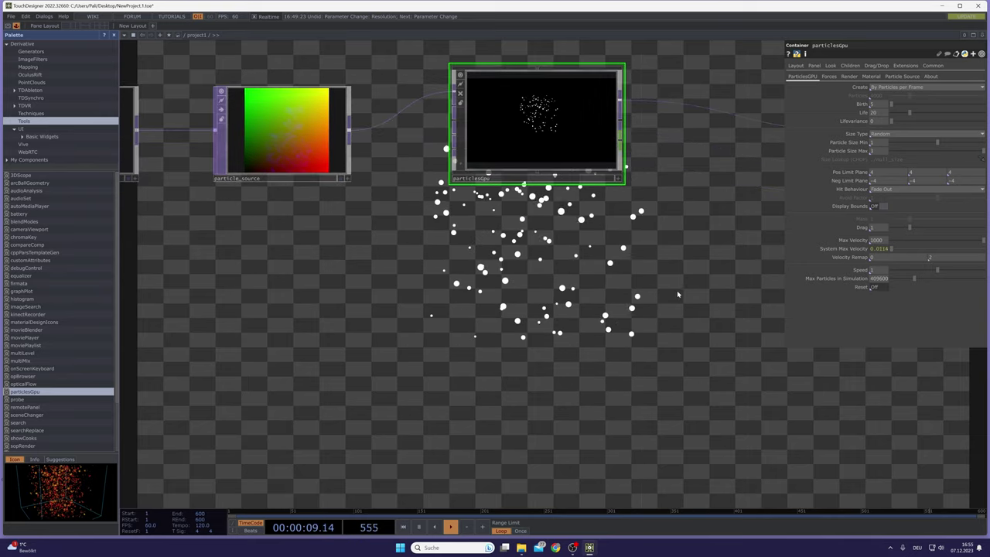
# Step: Add a Keyboard In CHOP to the network below particlesGpu
pyautogui.press('Tab')
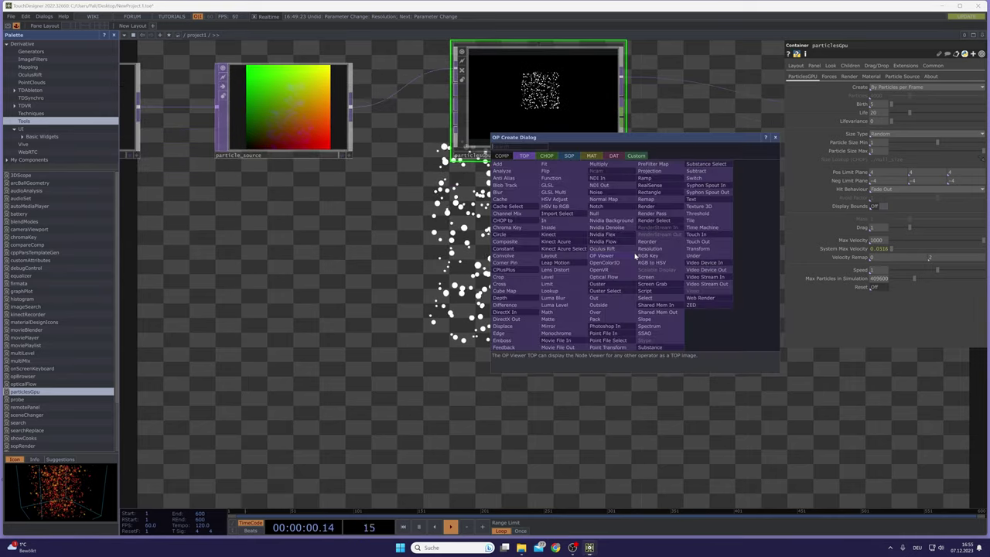
pyautogui.click(546, 155)
pyautogui.click(618, 296)
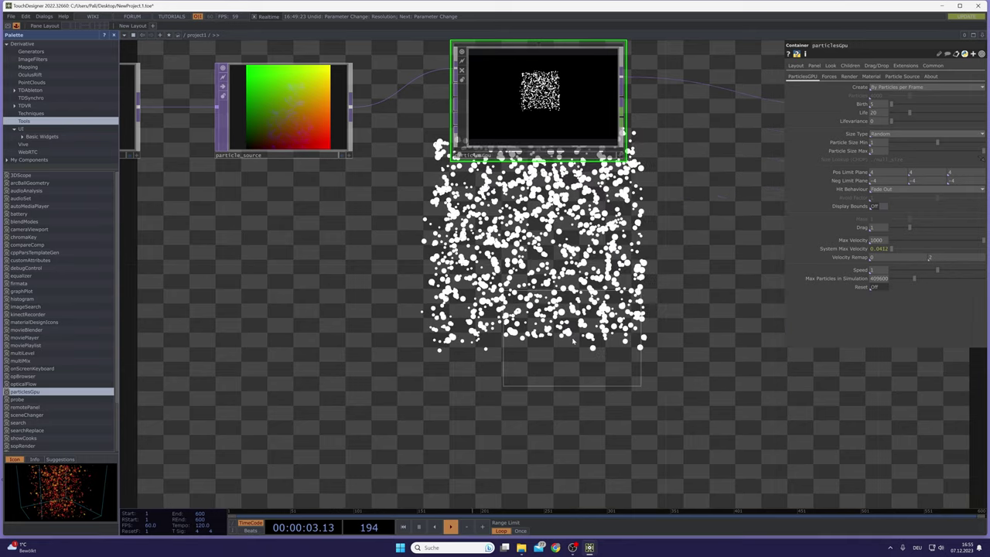
pyautogui.click(573, 340)
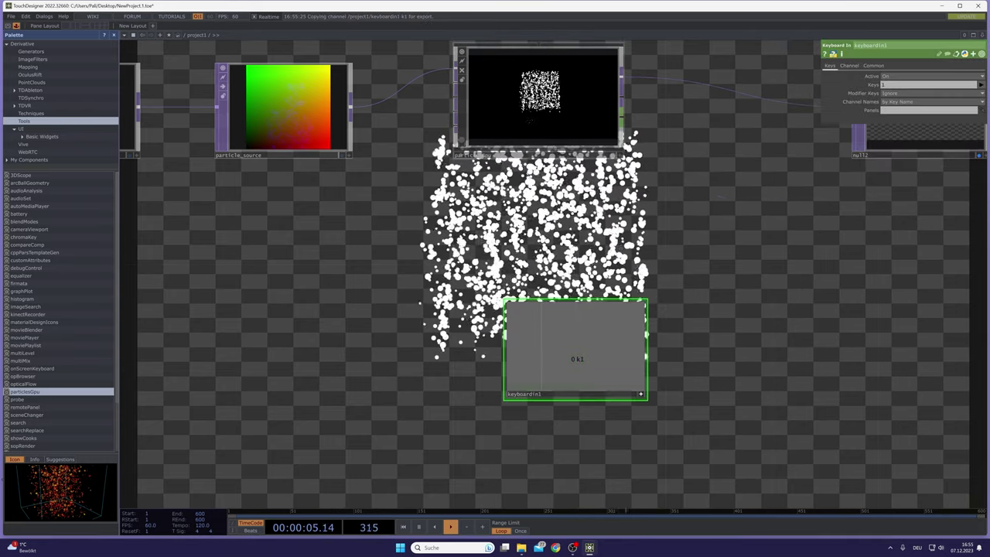
# Step: Link the k1 channel of keyboardin1 to the Reset parameter of particlesGpu
pyautogui.click(528, 119)
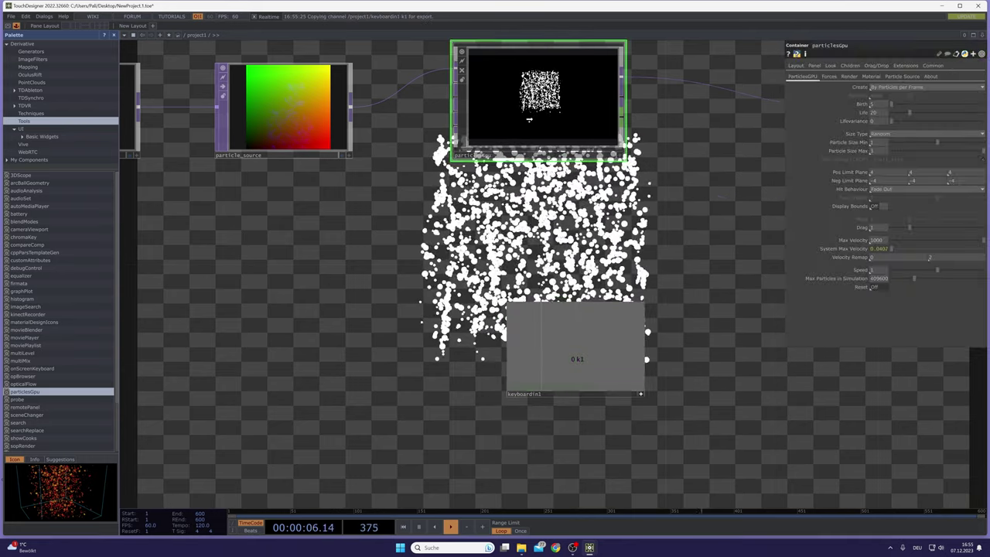
pyautogui.moveTo(872, 287); pyautogui.dragTo(875, 285)
pyautogui.click(874, 285)
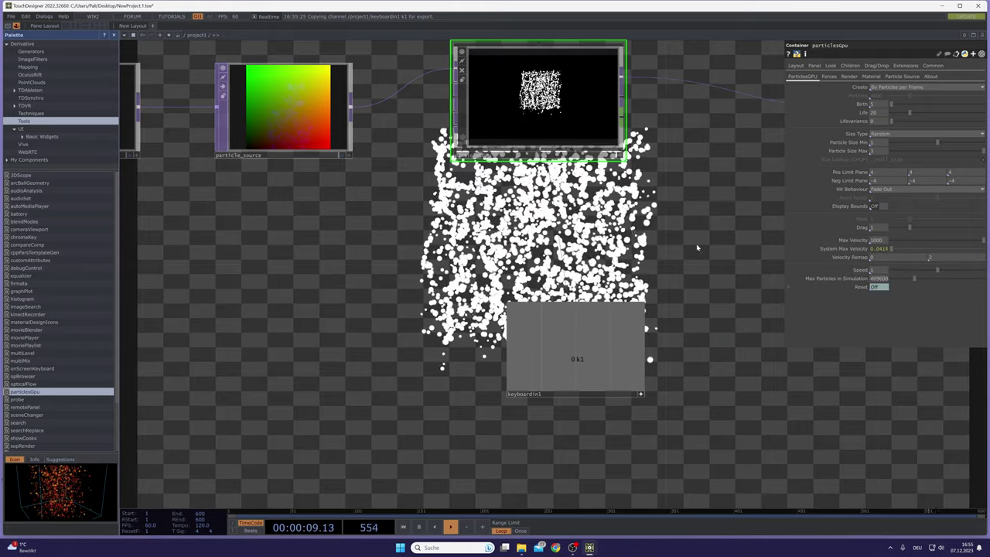
# Step: Deactivate the keyboardin1 viewer and place the node directly above particlesGpu
pyautogui.moveTo(695, 239); pyautogui.dragTo(637, 263)
pyautogui.moveTo(632, 204); pyautogui.dragTo(641, 309)
pyautogui.scroll(-3, 646, 297)
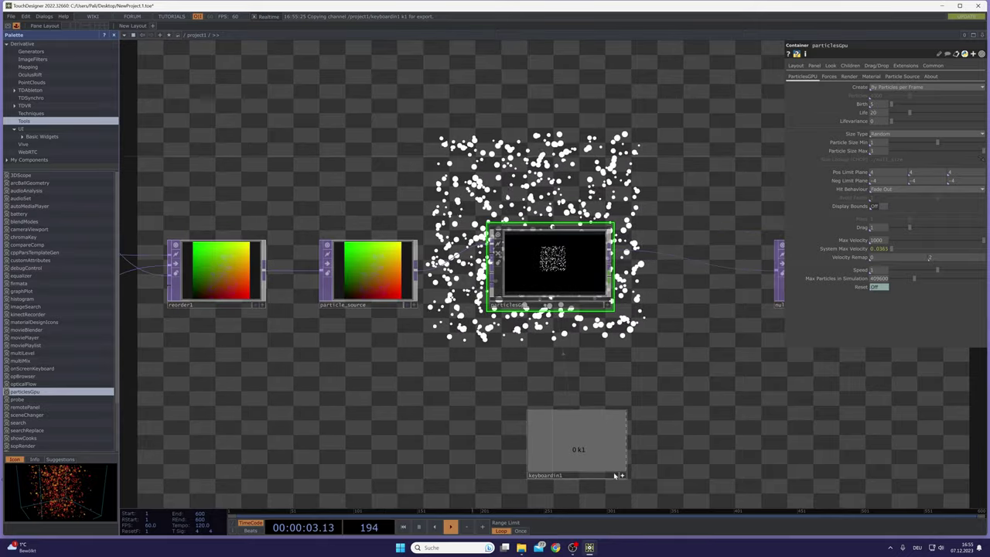
pyautogui.click(622, 475)
pyautogui.moveTo(603, 451); pyautogui.dragTo(585, 148)
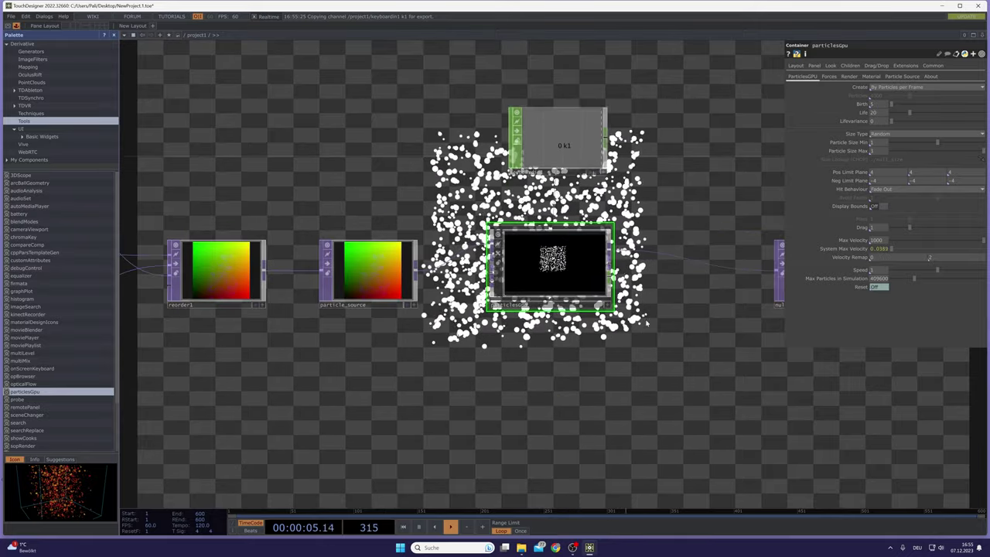
pyautogui.moveTo(550, 317); pyautogui.dragTo(512, 184)
# Step: Insert an RGB Key TOP between particlesGpu and null2, and move both rgbkey1 and null2 farther from particlesGpu
pyautogui.moveTo(695, 224)
pyautogui.mouseDown()
pyautogui.moveTo(639, 333)
pyautogui.moveTo(569, 364)
pyautogui.mouseUp()
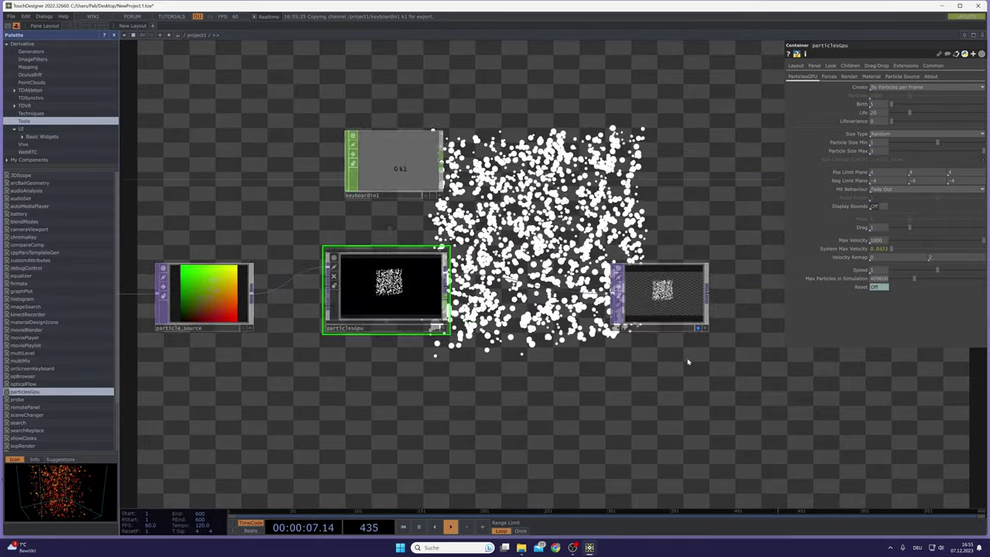
pyautogui.moveTo(687, 360)
pyautogui.mouseDown()
pyautogui.moveTo(552, 296)
pyautogui.moveTo(736, 294)
pyautogui.mouseUp()
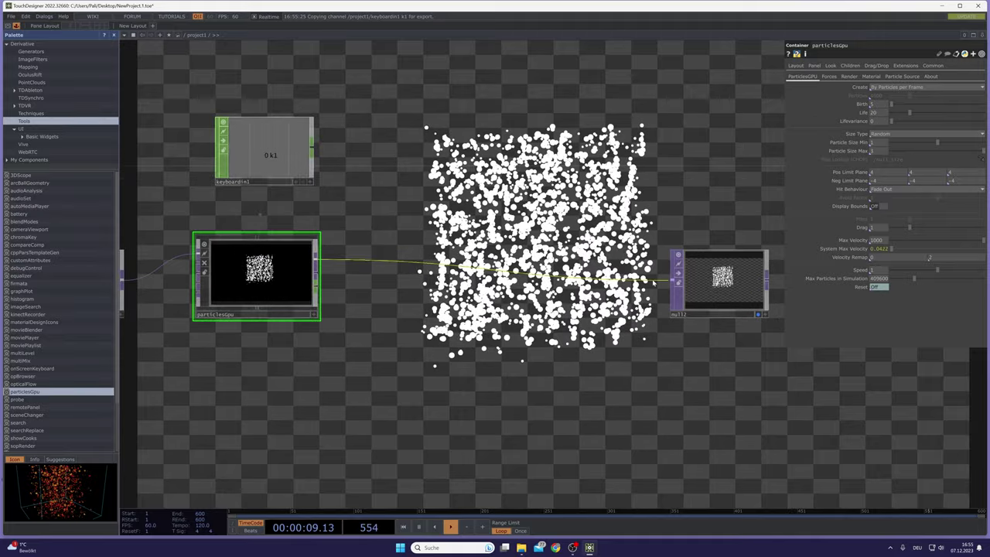
pyautogui.rightClick(664, 276)
pyautogui.click(665, 278)
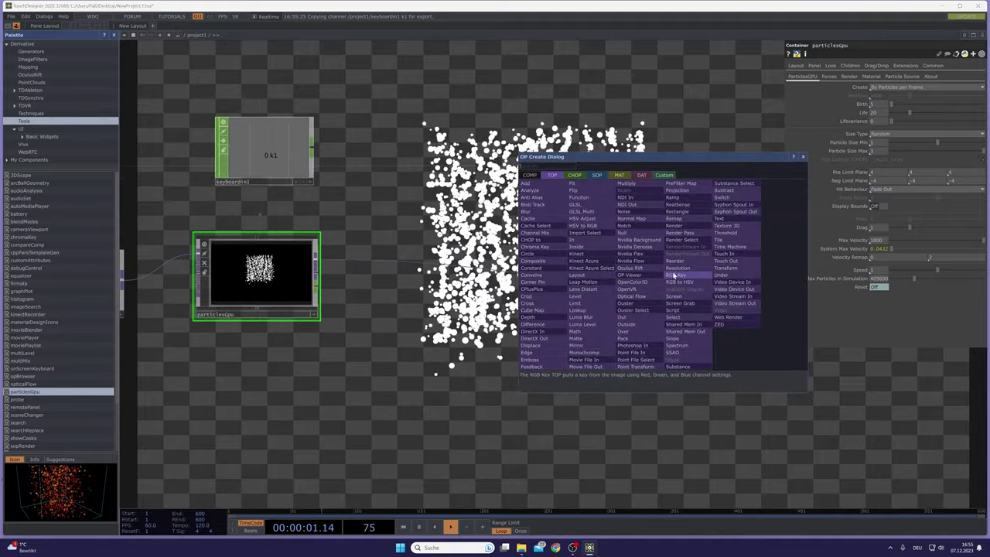
pyautogui.click(675, 282)
pyautogui.click(635, 292)
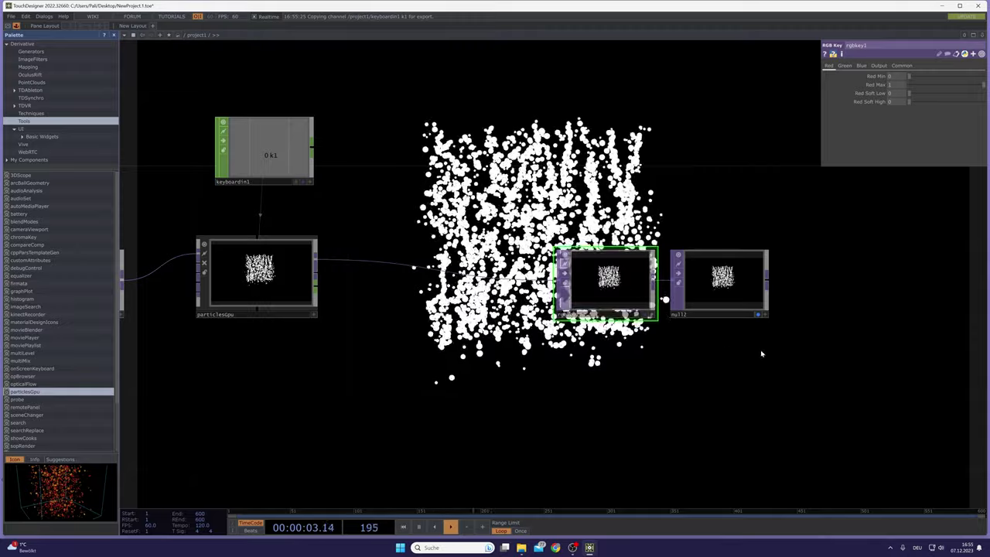
pyautogui.moveTo(621, 281); pyautogui.dragTo(699, 282)
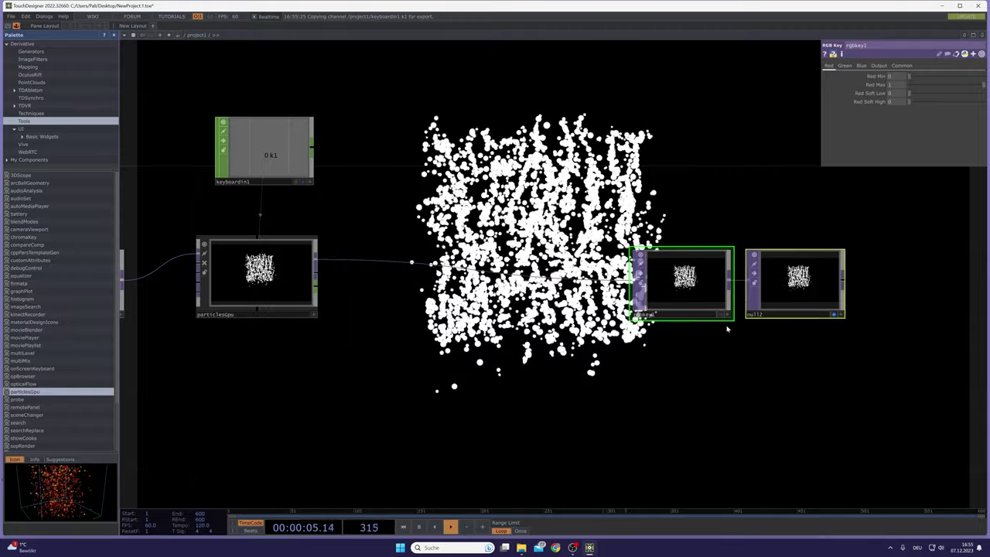
# Step: Move reorder1 together with particle_source closer to the level1 and flip1 nodes
pyautogui.moveTo(716, 380); pyautogui.dragTo(989, 425)
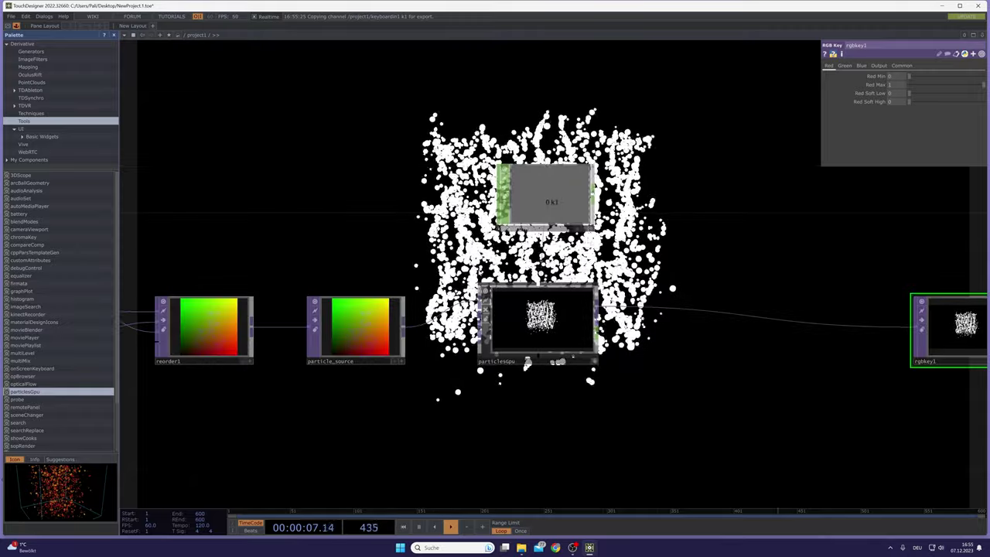
pyautogui.moveTo(665, 387); pyautogui.dragTo(896, 340)
pyautogui.scroll(-1, 896, 341)
pyautogui.scroll(-2, 669, 290)
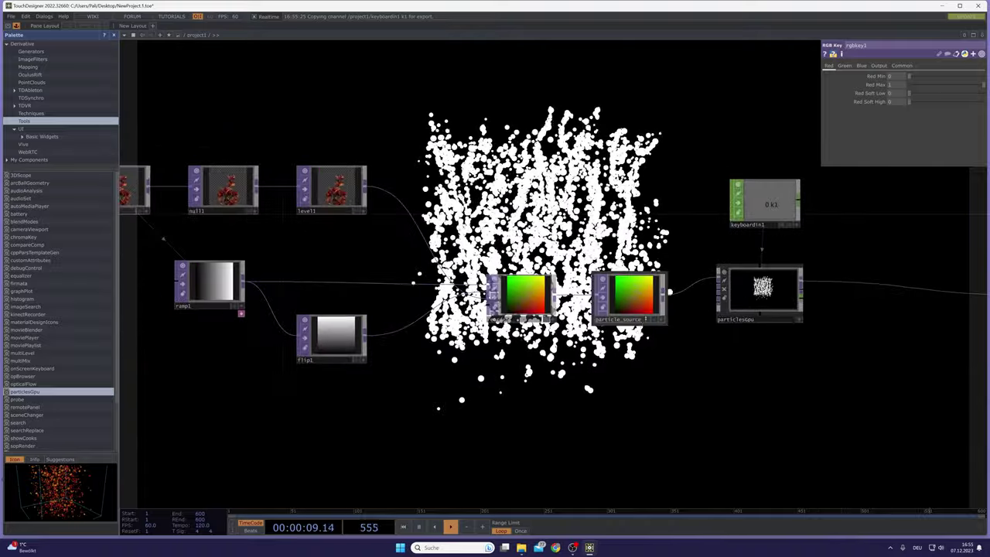
pyautogui.click(539, 294)
pyautogui.moveTo(539, 293); pyautogui.dragTo(485, 294)
pyautogui.moveTo(682, 331); pyautogui.dragTo(627, 360)
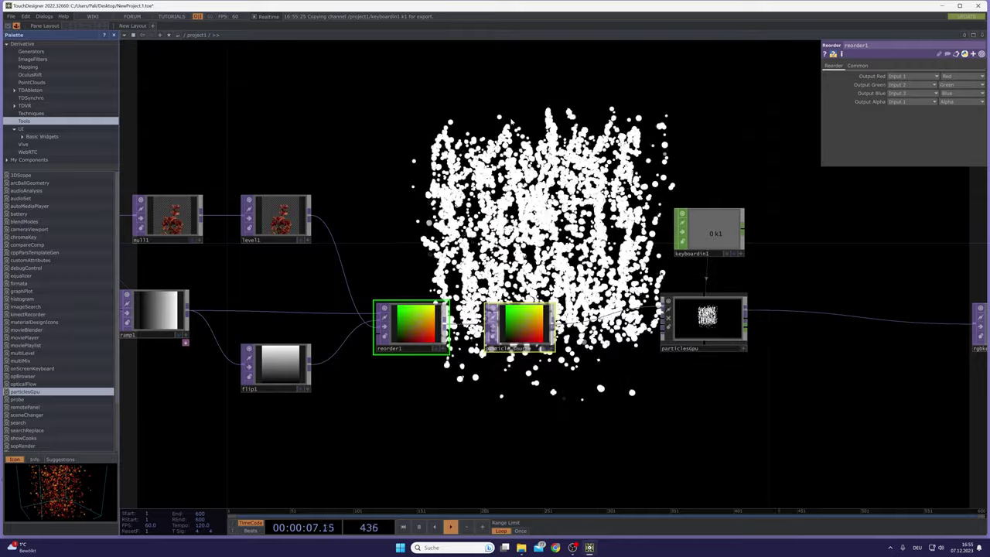
# Step: Add a Select TOP that references null1 and place it directly below particle_source
pyautogui.moveTo(328, 277); pyautogui.dragTo(371, 284)
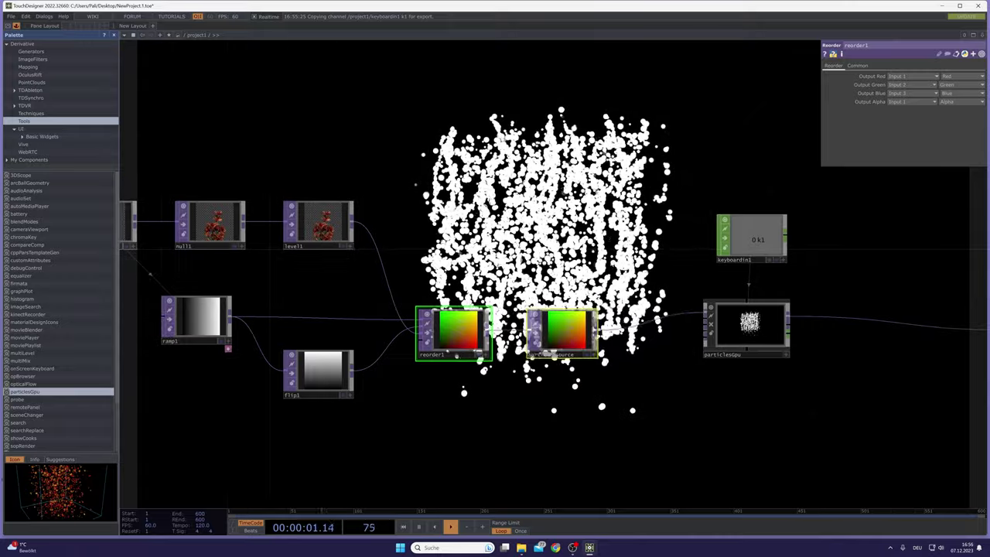
pyautogui.moveTo(673, 287); pyautogui.dragTo(585, 251)
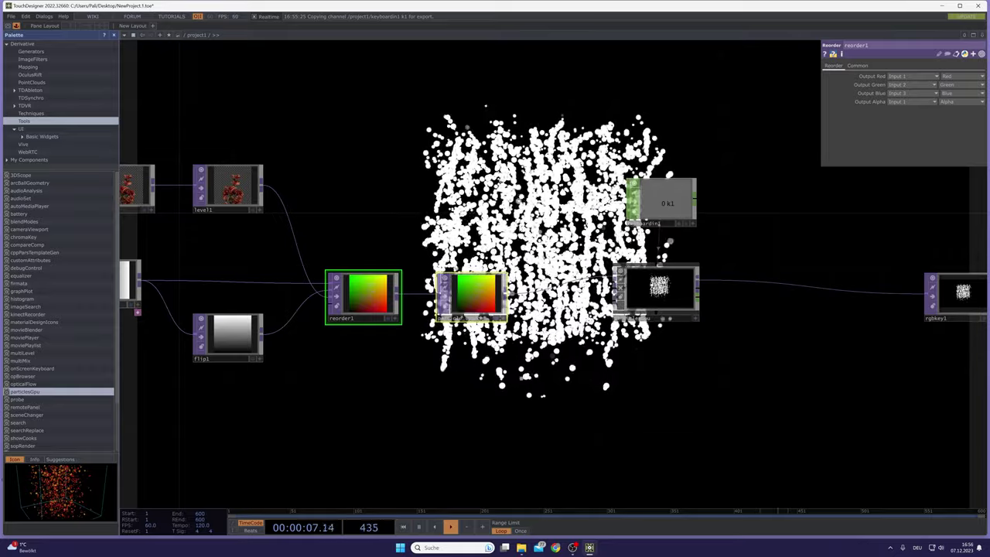
pyautogui.press('Tab')
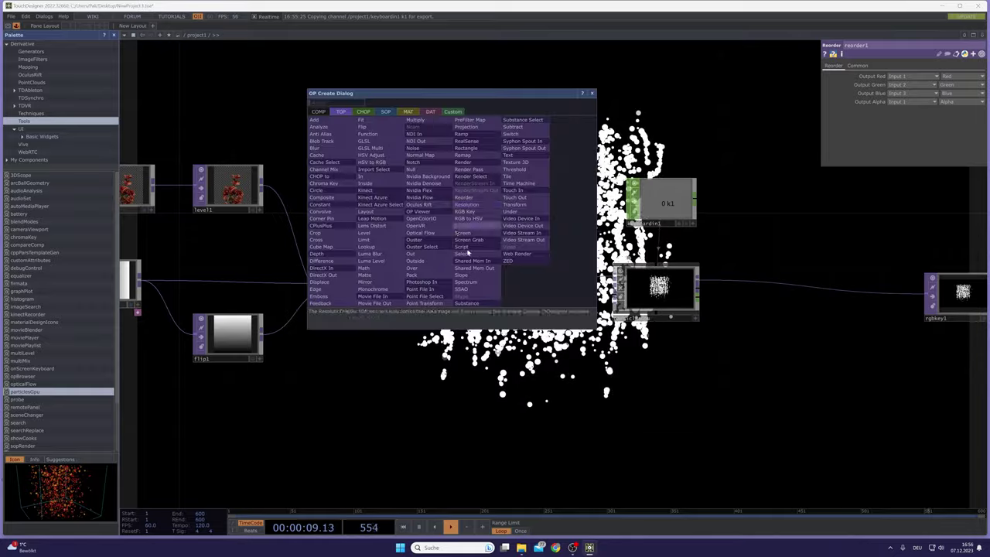
pyautogui.click(470, 256)
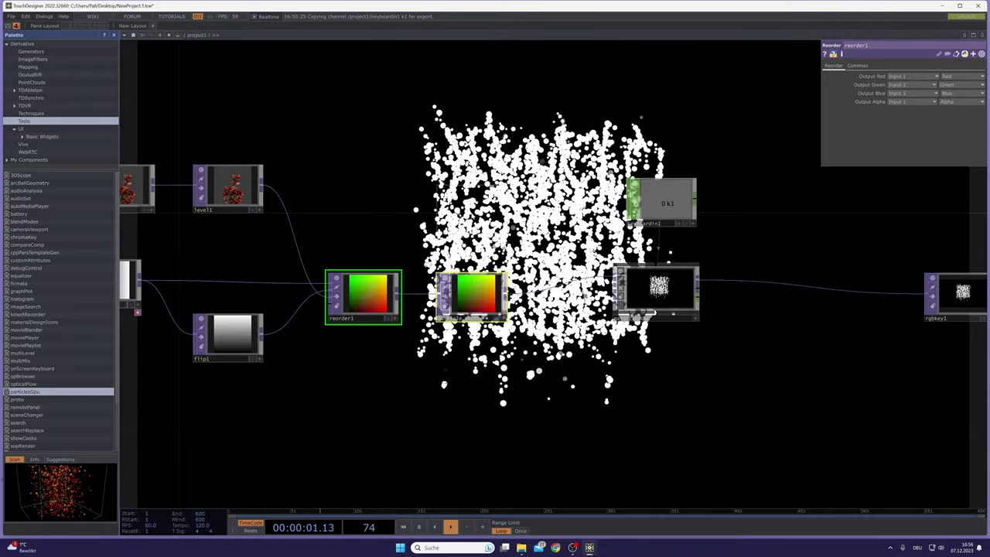
pyautogui.click(435, 192)
pyautogui.moveTo(383, 186); pyautogui.dragTo(555, 194)
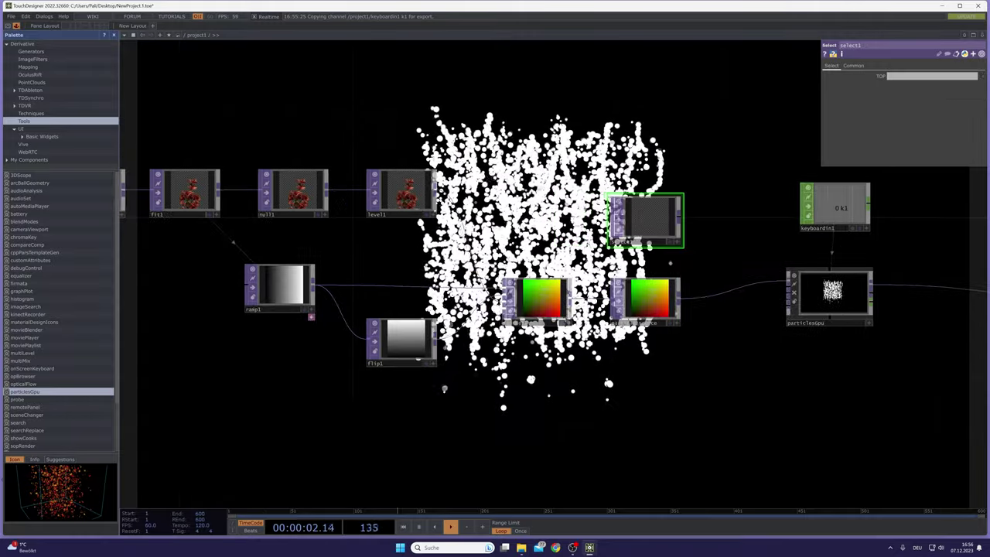
pyautogui.click(301, 196)
pyautogui.moveTo(301, 195); pyautogui.dragTo(404, 335)
# Step: Connect the output of select1 to the second input of particlesGpu
pyautogui.moveTo(600, 253); pyautogui.dragTo(600, 279)
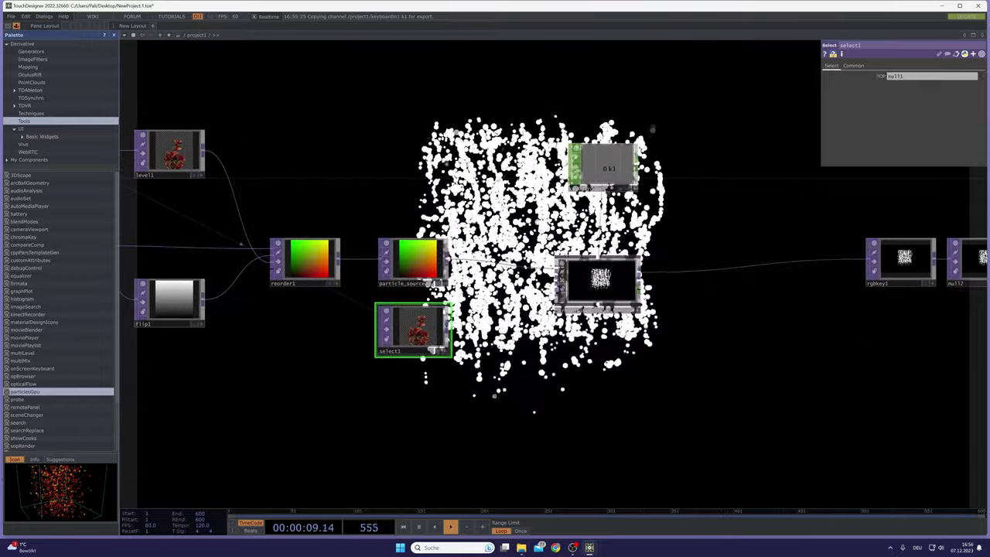
pyautogui.scroll(5, 421, 302)
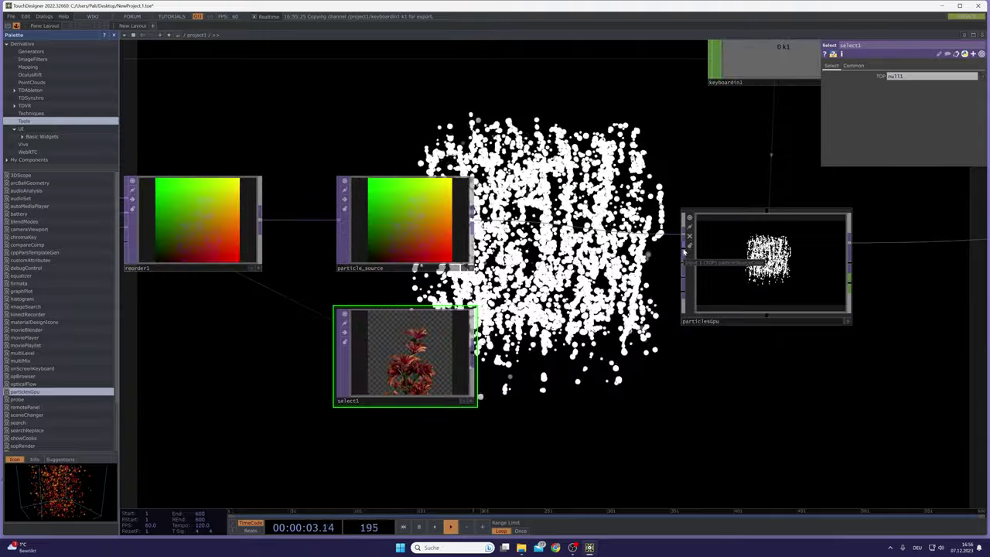
pyautogui.moveTo(683, 252); pyautogui.dragTo(454, 374)
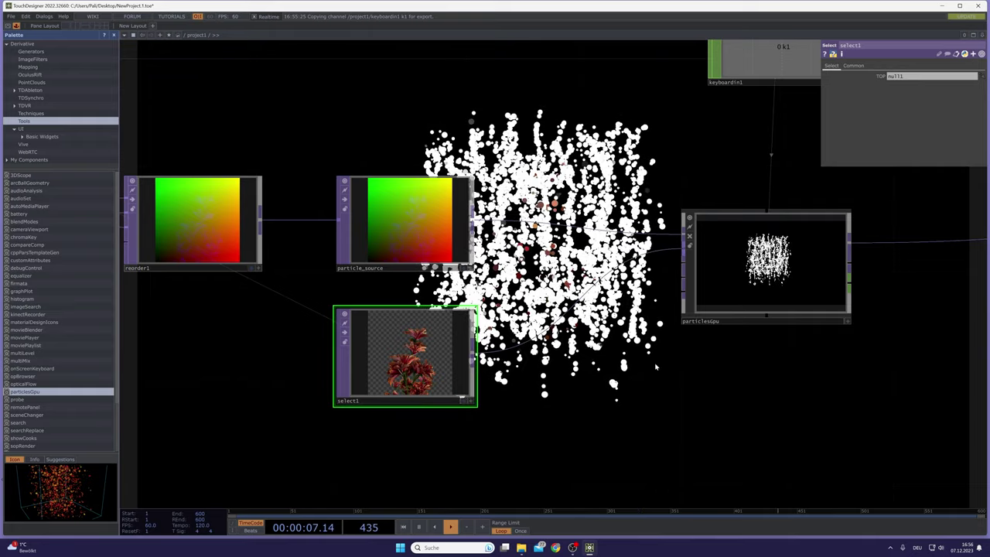
pyautogui.moveTo(703, 389); pyautogui.dragTo(673, 260)
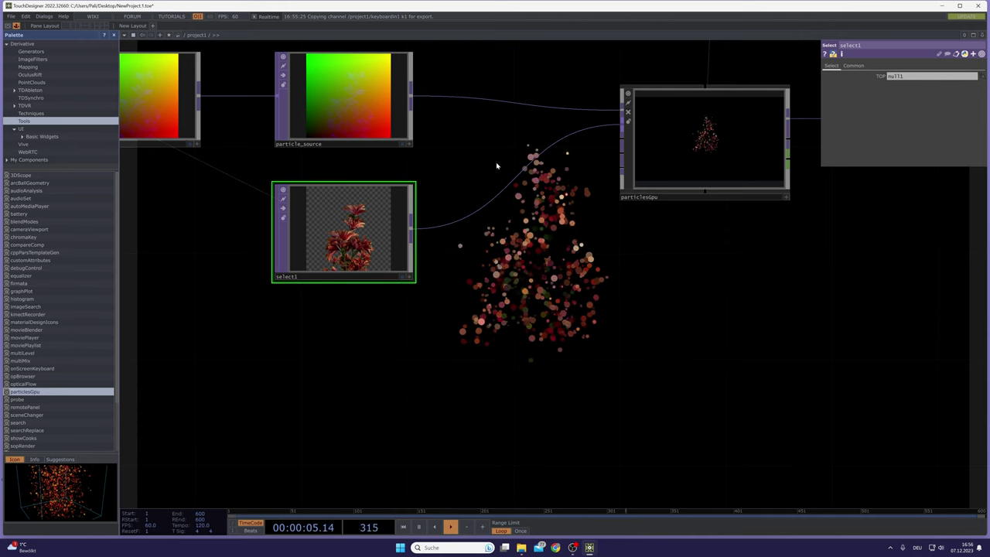
pyautogui.moveTo(507, 148); pyautogui.dragTo(509, 172)
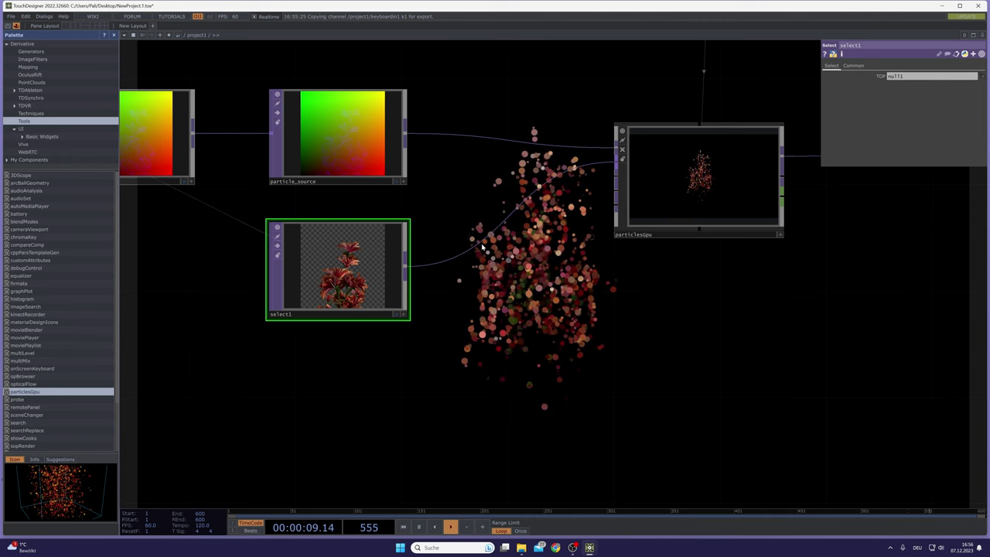
pyautogui.moveTo(550, 207); pyautogui.dragTo(532, 237)
pyautogui.moveTo(519, 286); pyautogui.dragTo(471, 317)
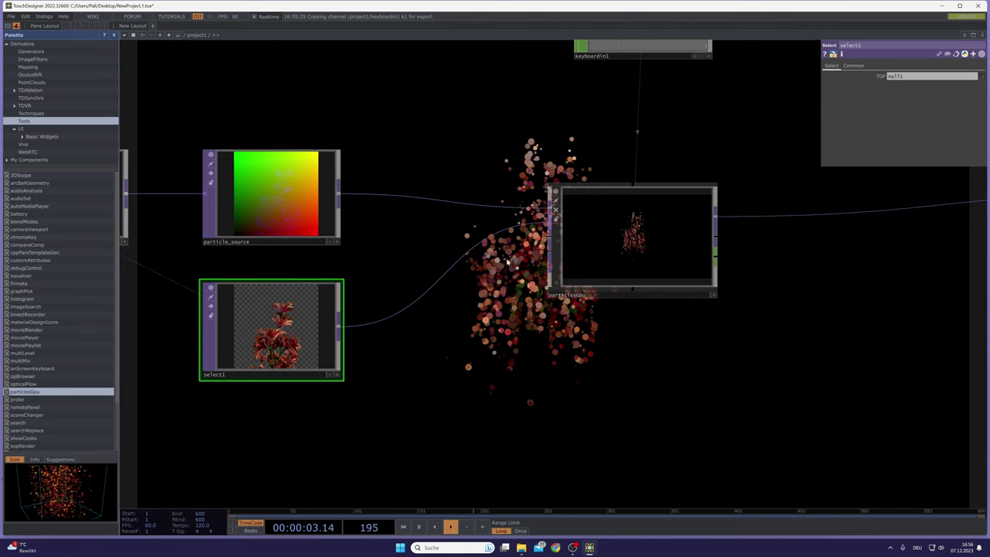
pyautogui.moveTo(483, 271); pyautogui.dragTo(445, 327)
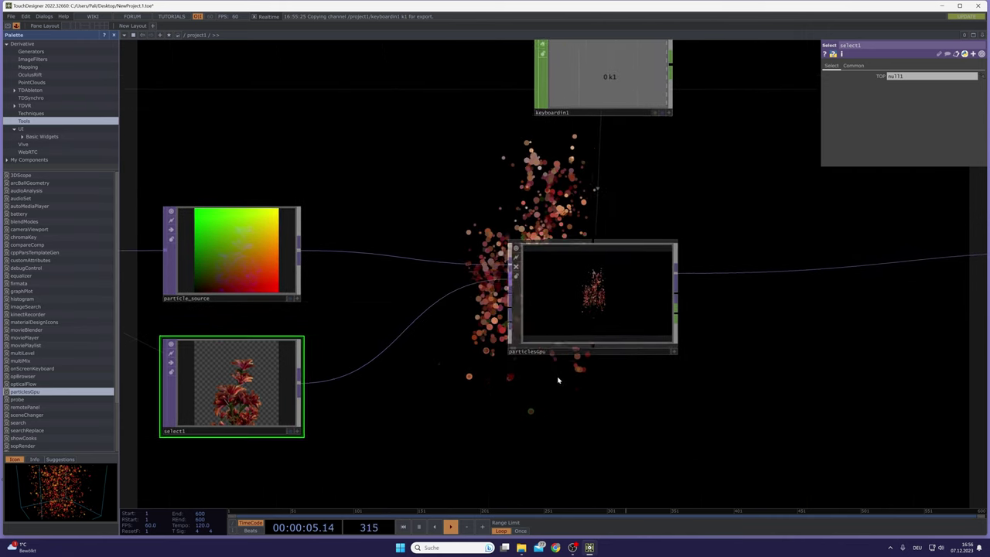
pyautogui.moveTo(557, 379); pyautogui.dragTo(569, 388)
pyautogui.moveTo(757, 438); pyautogui.dragTo(773, 391)
# Step: Set particlesGpu's Particle Size Max to 0.2 and Particle Size Min to 0.05, and trigger the keyboard reset
pyautogui.click(647, 283)
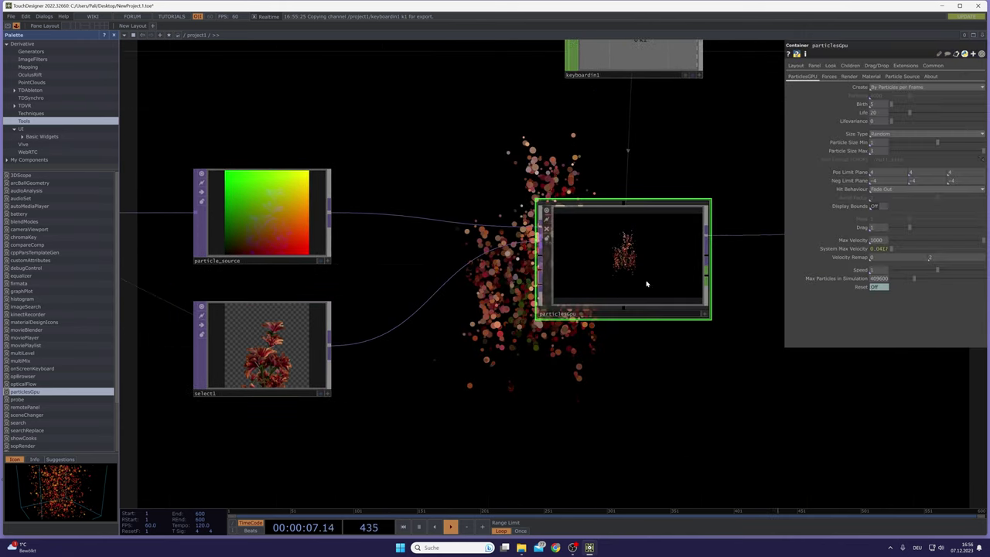
pyautogui.moveTo(521, 283); pyautogui.dragTo(241, 249)
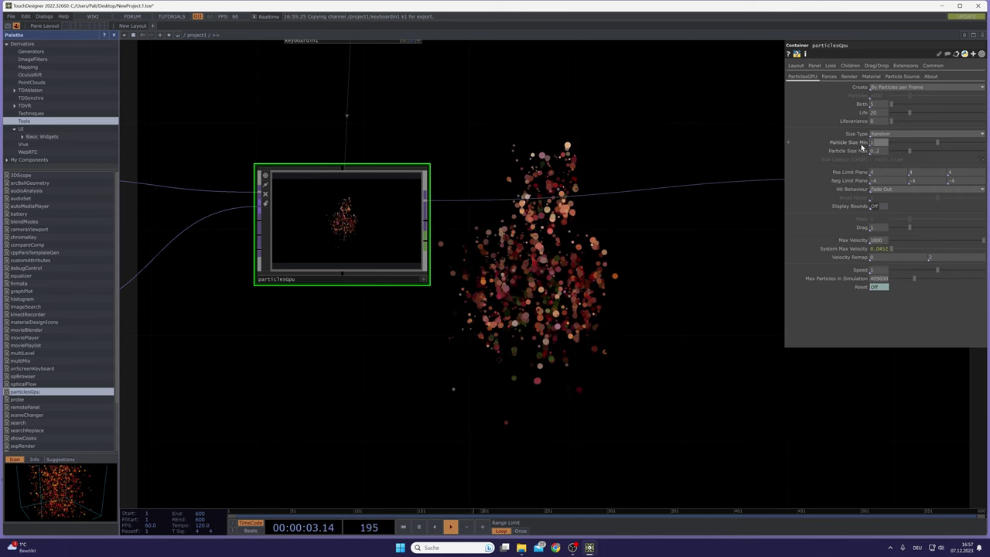
pyautogui.write('0.05')
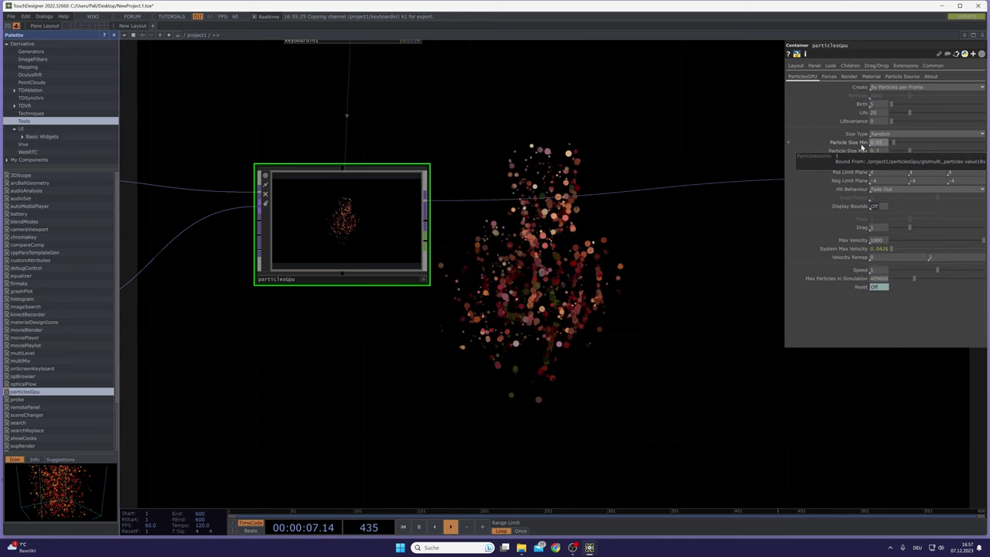
pyautogui.write('1')
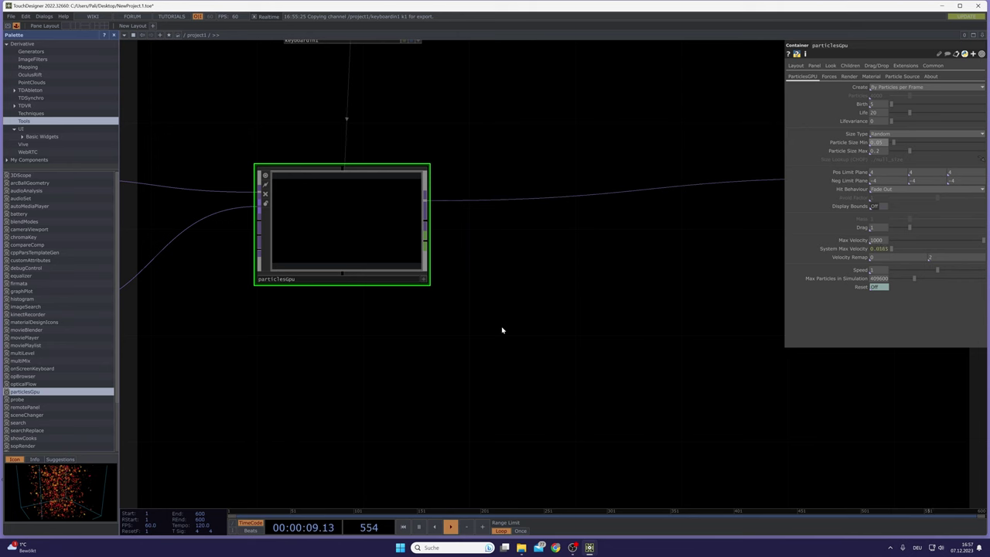
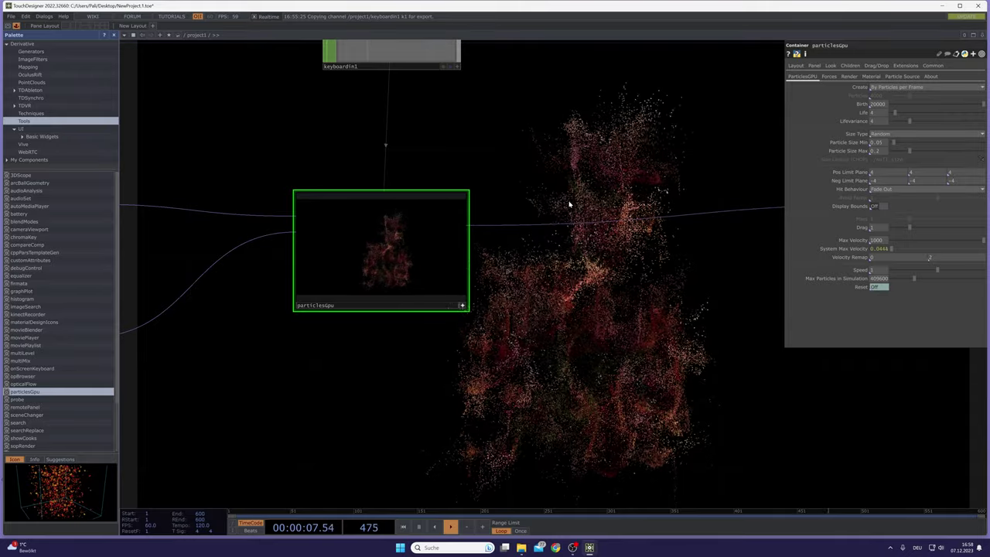
# Step: In the forces settings of particlesGpu, set Turbulence to 0.05, -0.05 and 0.05
pyautogui.click(829, 77)
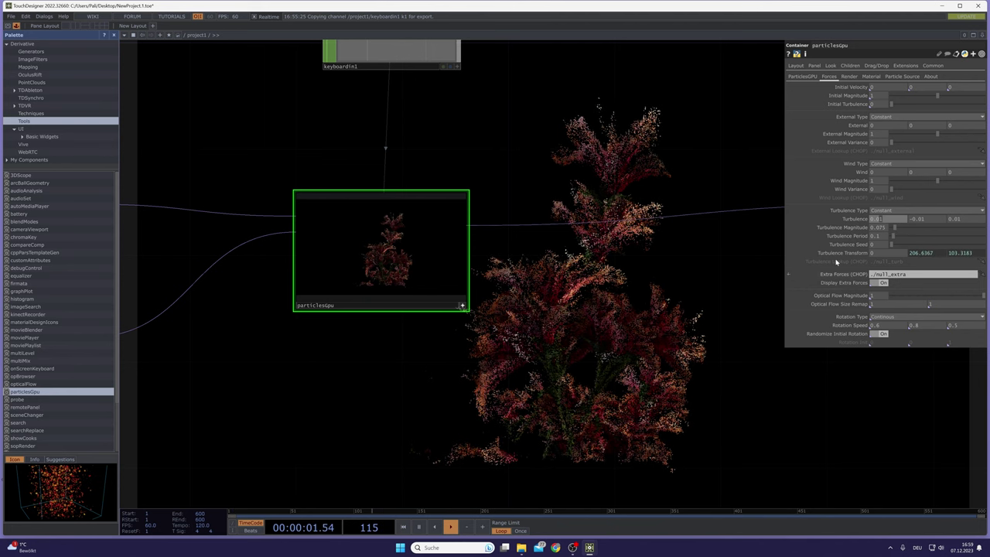
pyautogui.write('5')
pyautogui.click(916, 220)
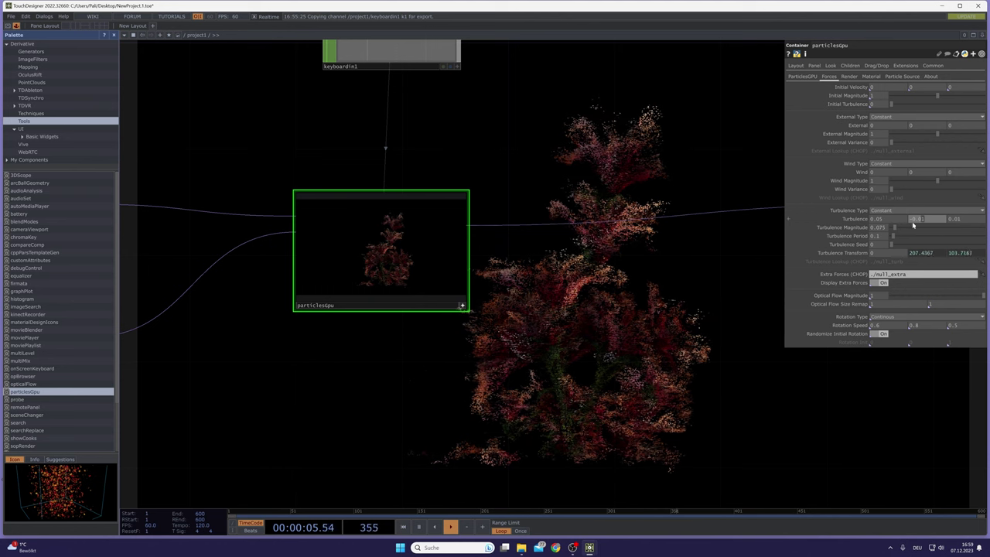
pyautogui.click(669, 296)
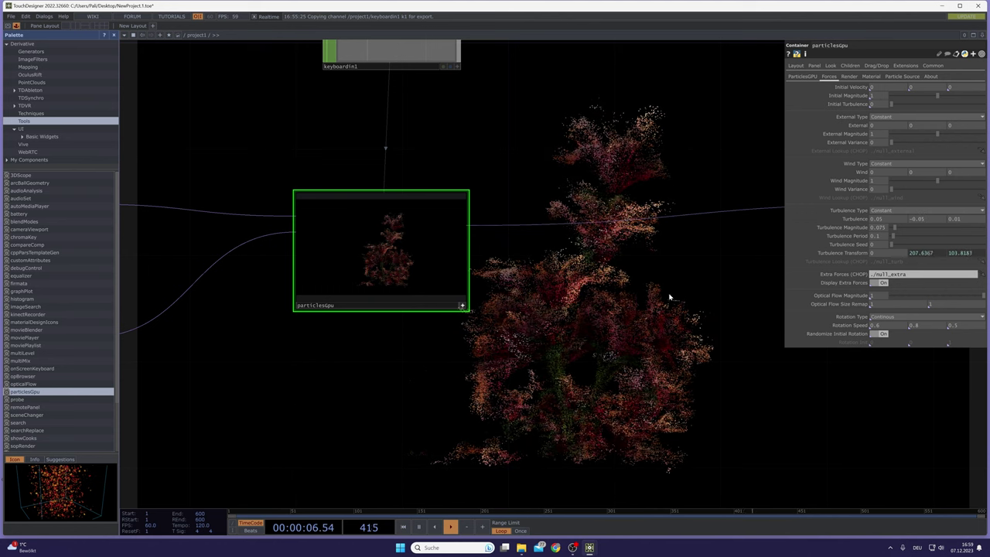
pyautogui.click(960, 223)
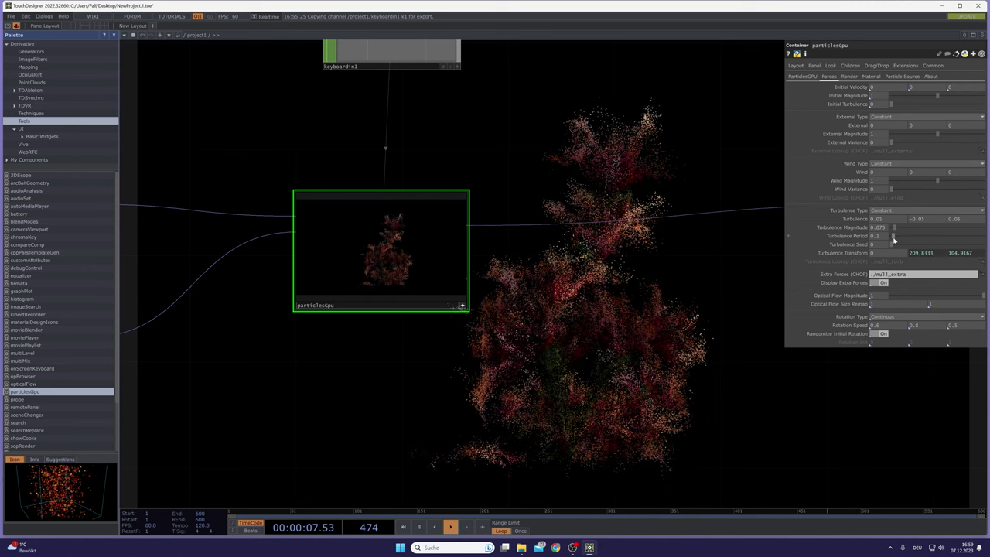
# Step: Try a Turbulence Period of 1.65 on particlesGpu and look over the particle motion
pyautogui.moveTo(893, 240); pyautogui.dragTo(922, 238)
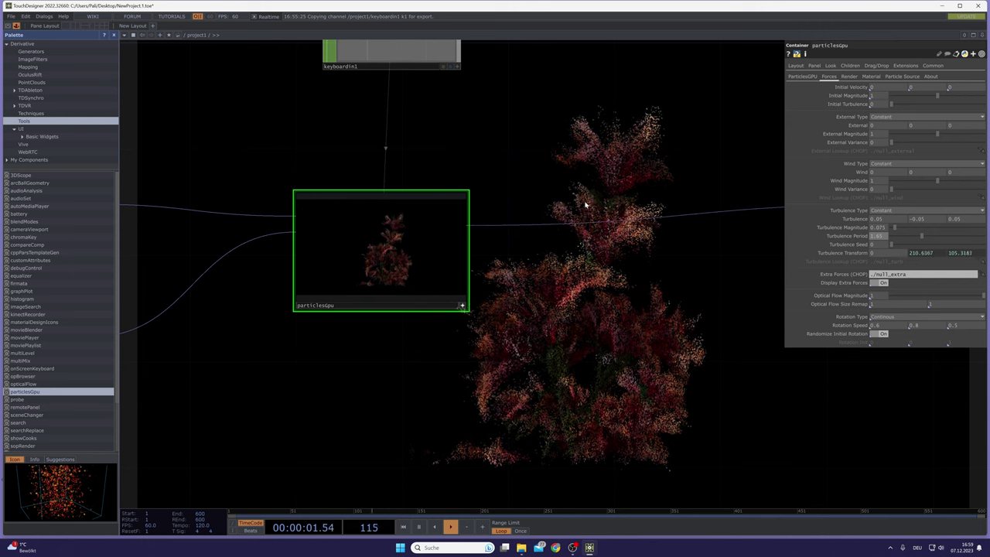
pyautogui.moveTo(572, 331); pyautogui.dragTo(595, 307)
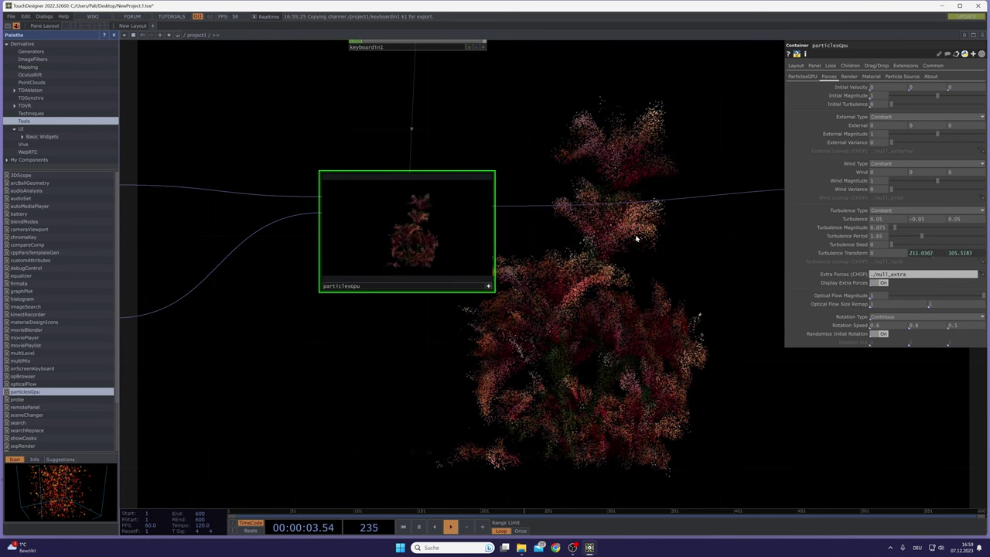
pyautogui.moveTo(597, 364); pyautogui.dragTo(605, 330)
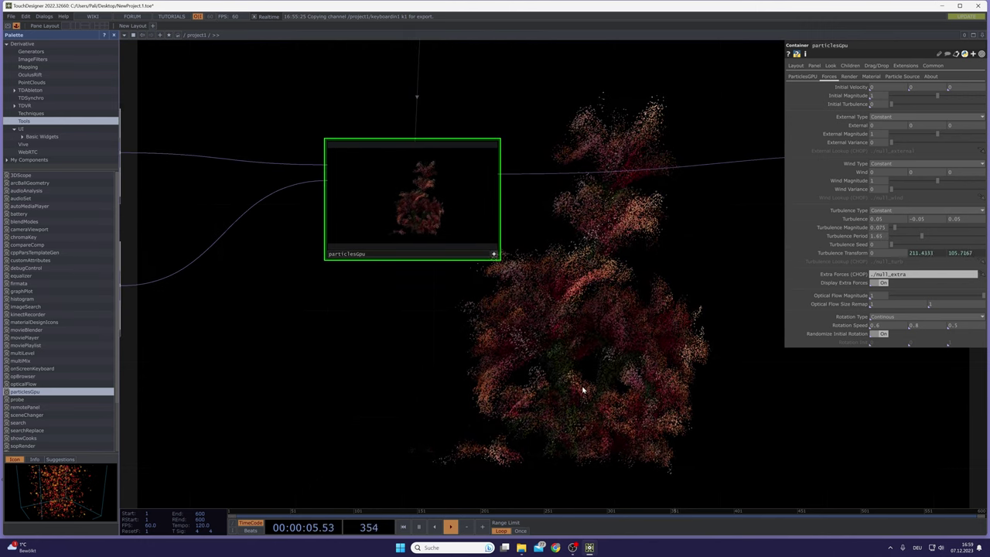
# Step: Add a Noise TOP, remove its wire to particlesGpu, and place it below that node
pyautogui.press('Tab')
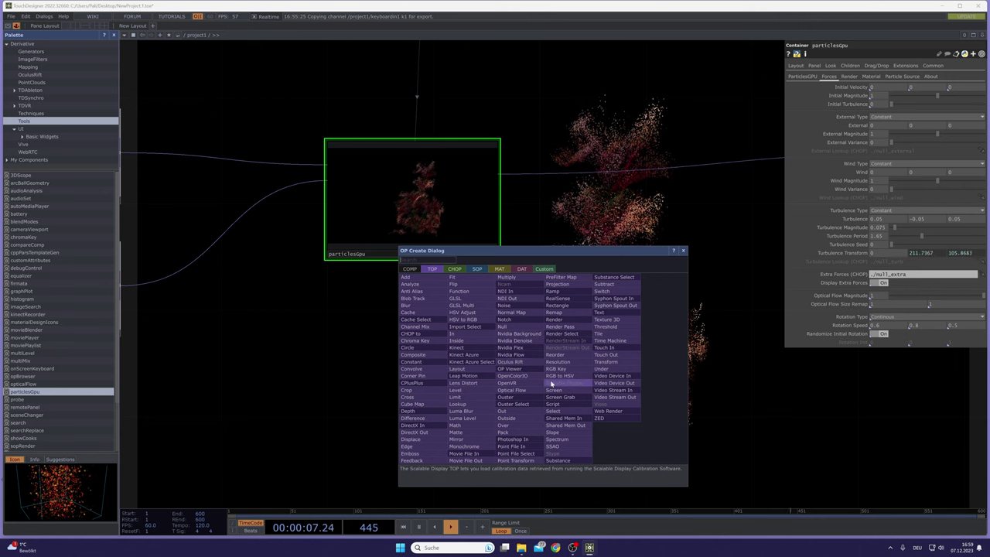
pyautogui.click(511, 306)
pyautogui.click(507, 332)
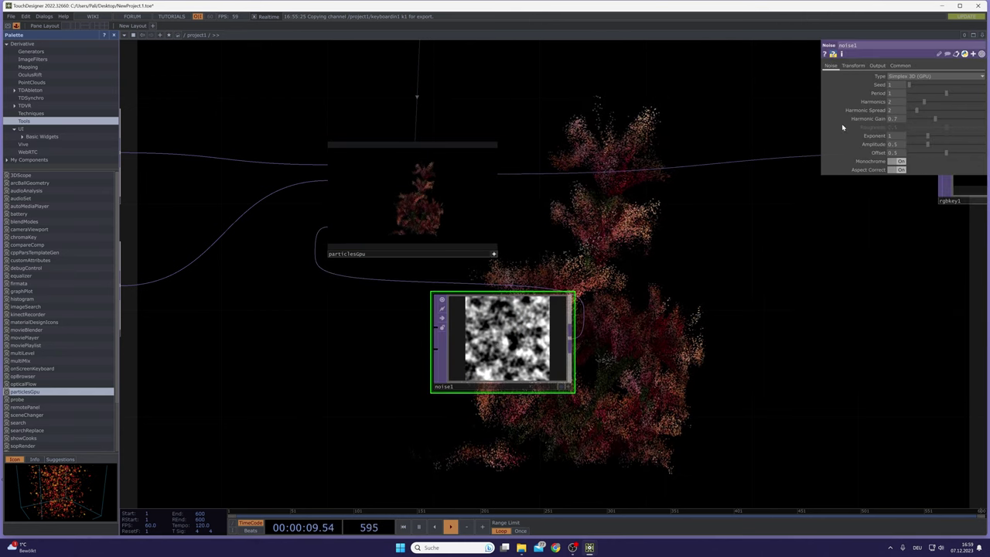
pyautogui.rightClick(506, 274)
pyautogui.click(514, 304)
pyautogui.moveTo(510, 315); pyautogui.dragTo(484, 369)
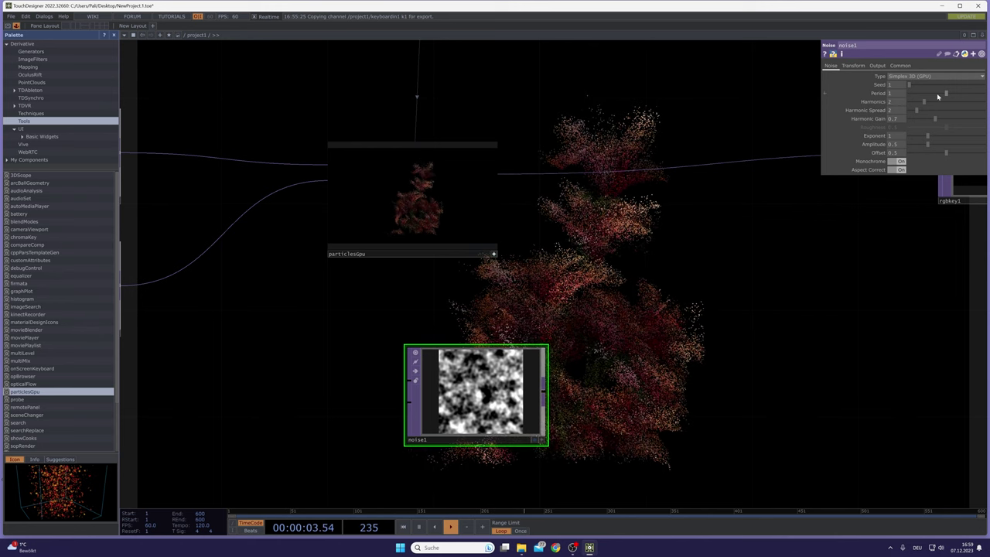
# Step: Try Period values of 2 and 0.35 on noise1 to compare the patterns, and delete the node
pyautogui.moveTo(944, 93); pyautogui.dragTo(985, 92)
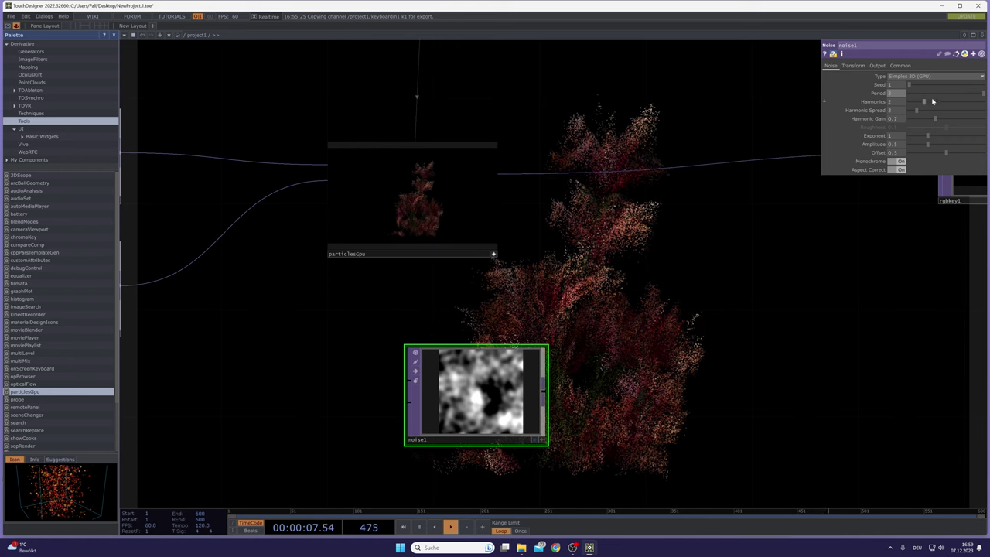
pyautogui.moveTo(931, 94); pyautogui.dragTo(921, 94)
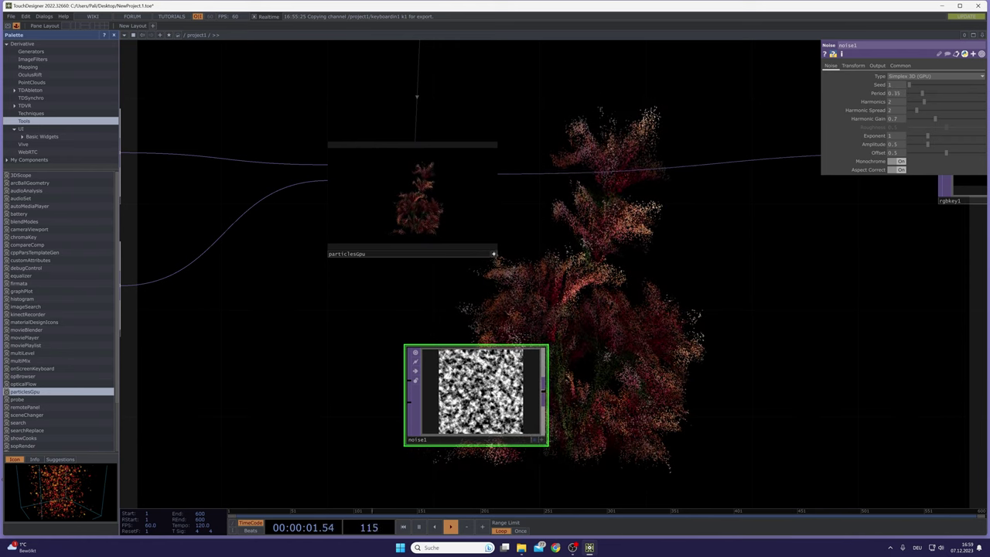
pyautogui.press('Delete')
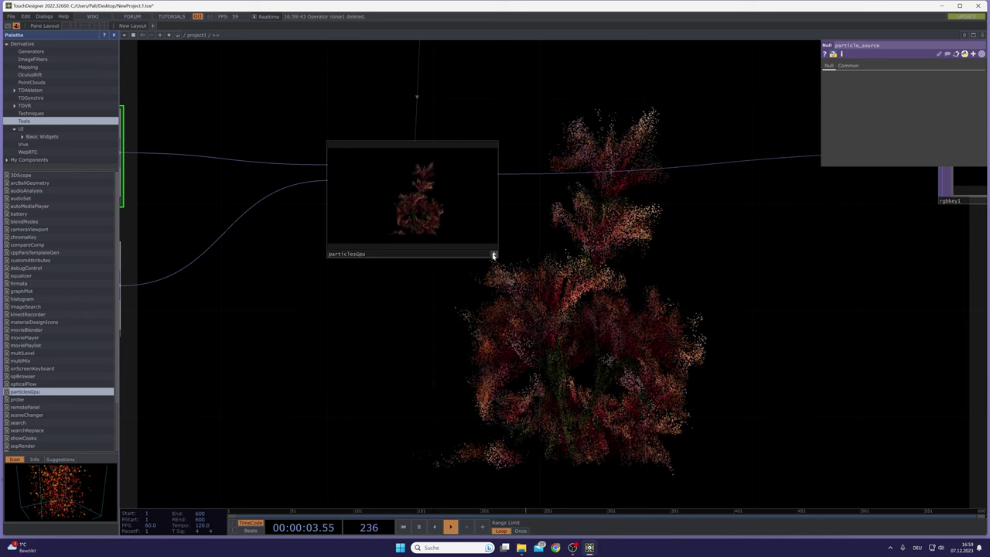
# Step: Set the Turbulence Period of particlesGpu to 0.05 and its Turbulence Seed to 7
pyautogui.click(464, 223)
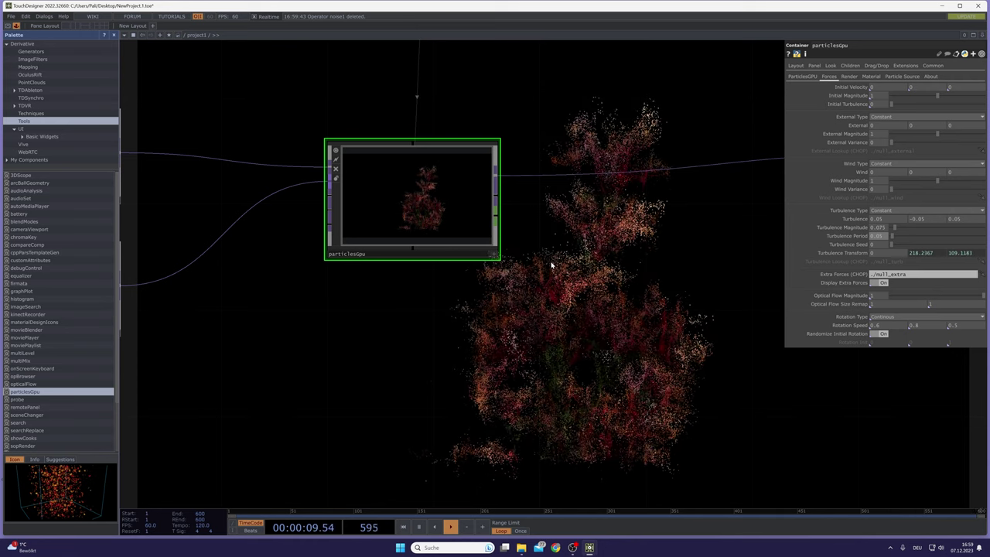
pyautogui.click(881, 243)
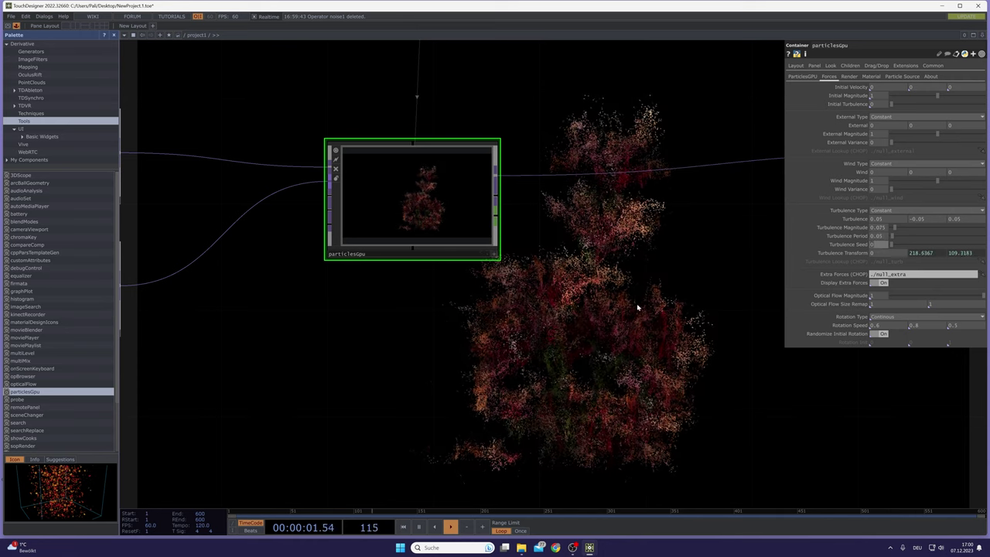
pyautogui.write('7')
pyautogui.press('Return')
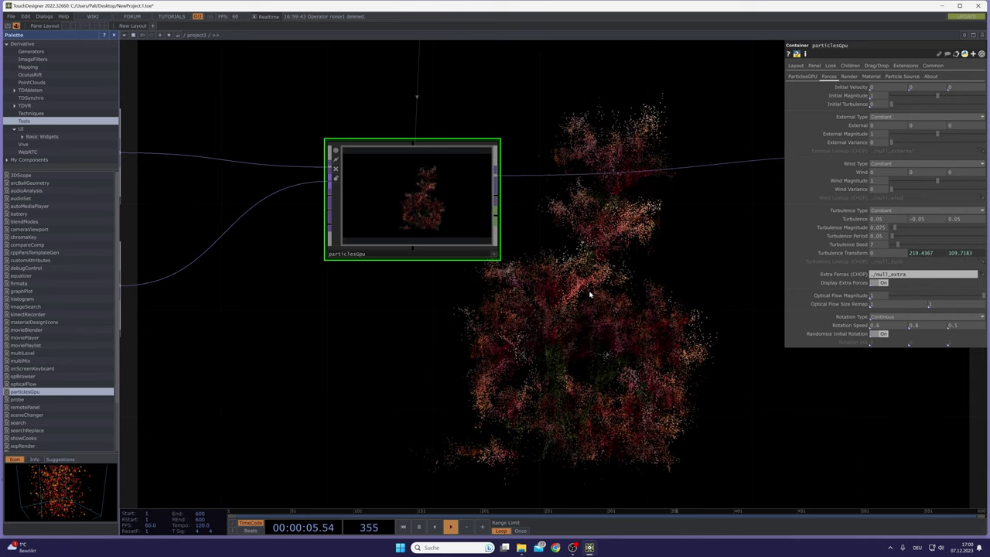
pyautogui.moveTo(587, 298); pyautogui.dragTo(718, 365)
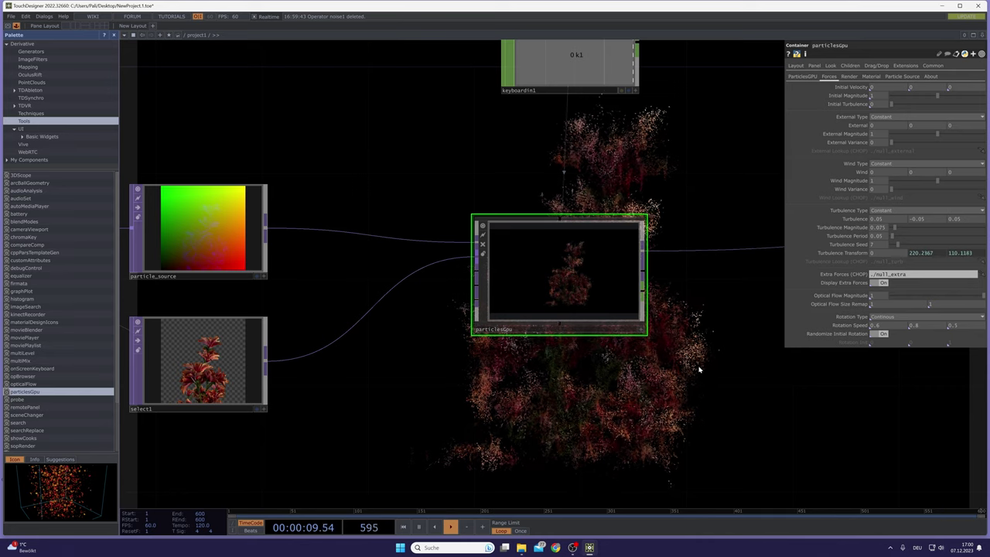
pyautogui.moveTo(615, 403); pyautogui.dragTo(583, 328)
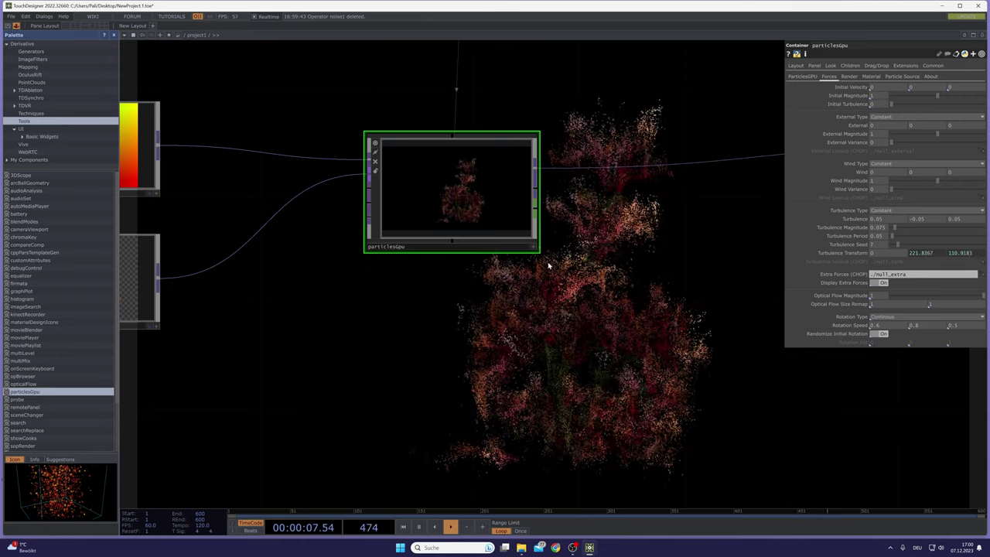
# Step: Activate the particlesGpu viewer and orbit the particle cloud to a side view to examine its depth
pyautogui.moveTo(548, 265); pyautogui.dragTo(564, 308)
pyautogui.click(546, 289)
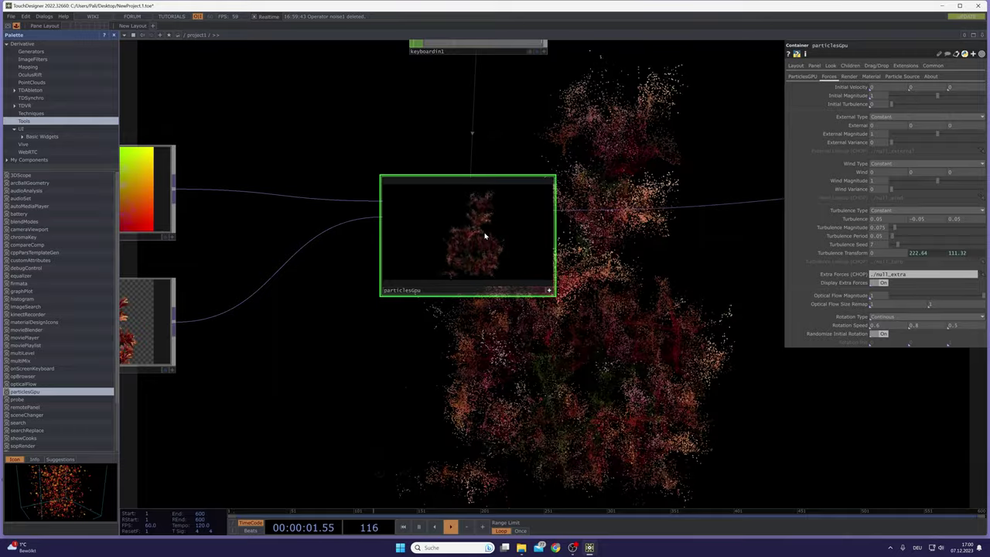
pyautogui.moveTo(364, 341); pyautogui.dragTo(737, 380)
pyautogui.moveTo(424, 373); pyautogui.dragTo(572, 400)
pyautogui.scroll(-3, 476, 379)
pyautogui.scroll(-2, 481, 384)
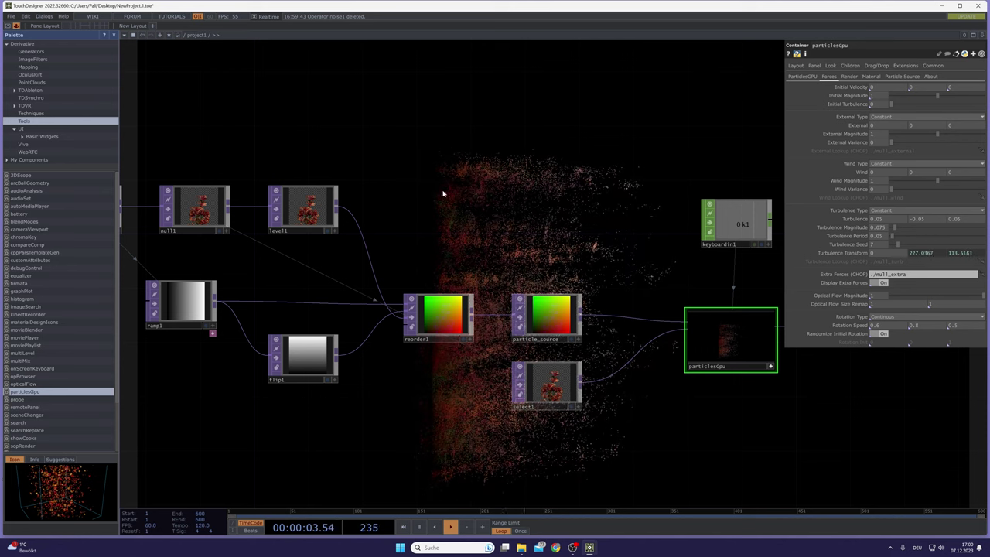
# Step: Set level1's High R and High G to 0 and its High B to 0.1
pyautogui.click(303, 207)
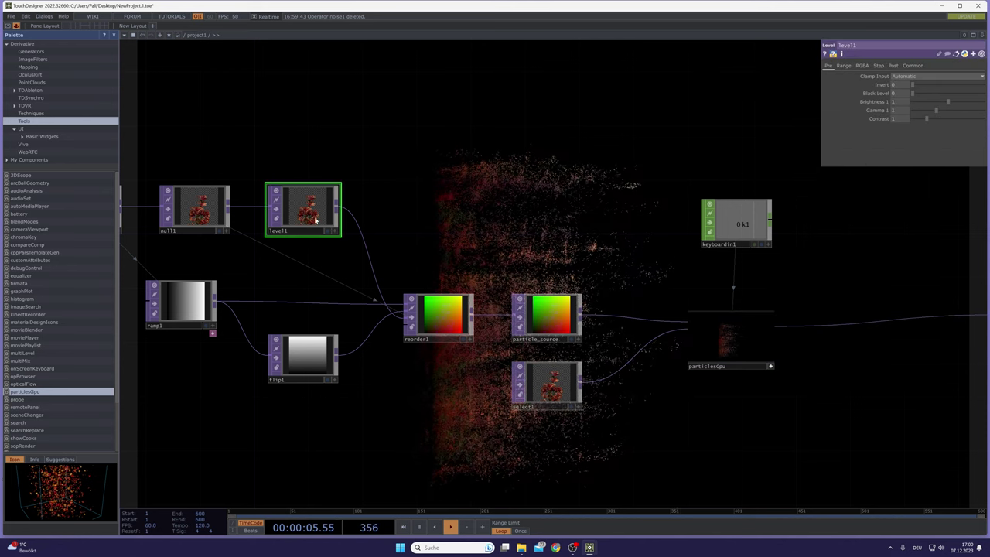
pyautogui.click(860, 65)
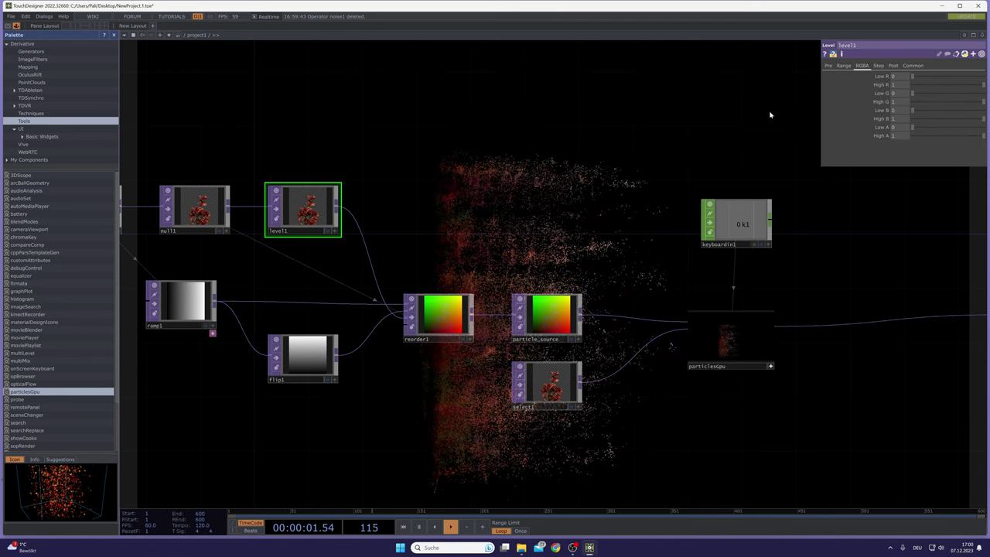
pyautogui.moveTo(298, 256); pyautogui.dragTo(319, 260)
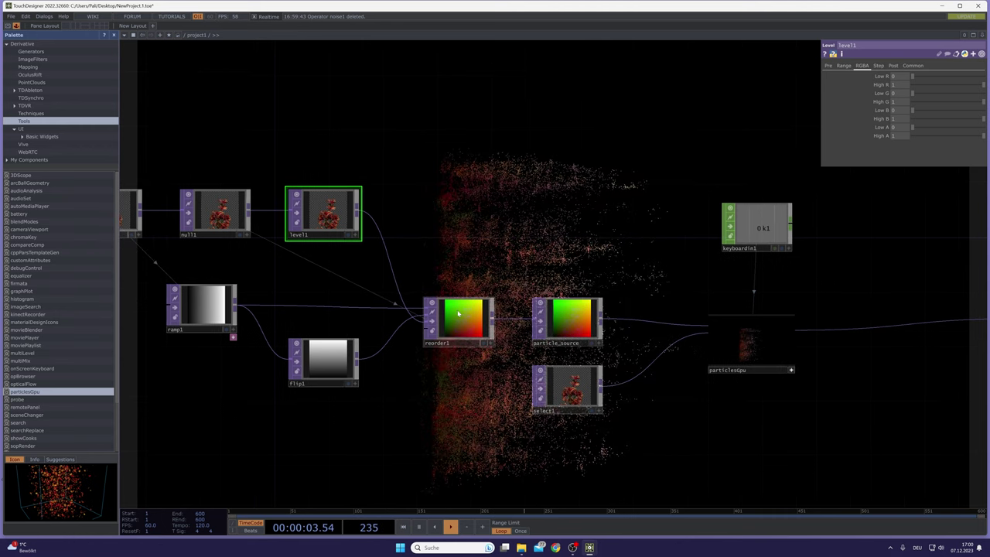
pyautogui.scroll(5, 460, 317)
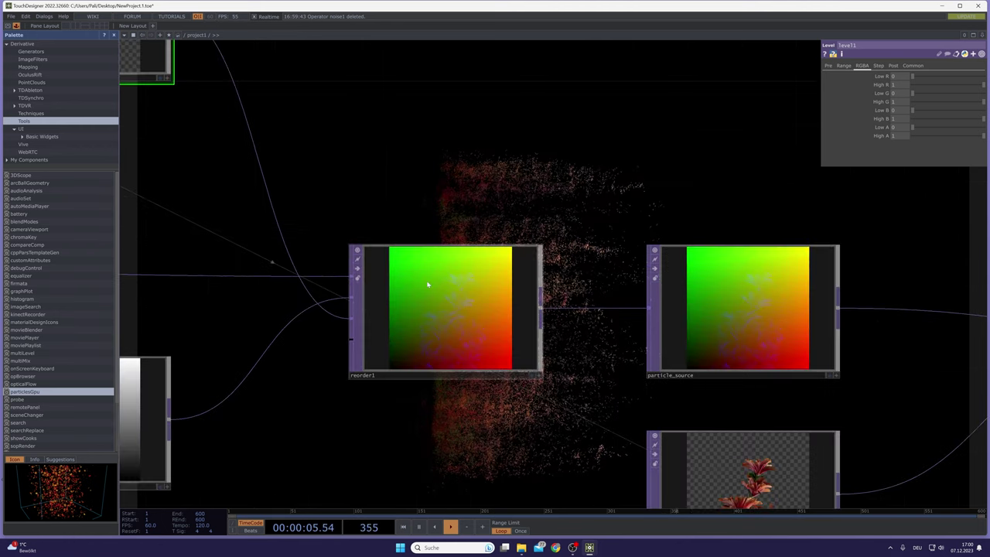
pyautogui.moveTo(464, 235); pyautogui.dragTo(621, 319)
pyautogui.scroll(-2, 535, 287)
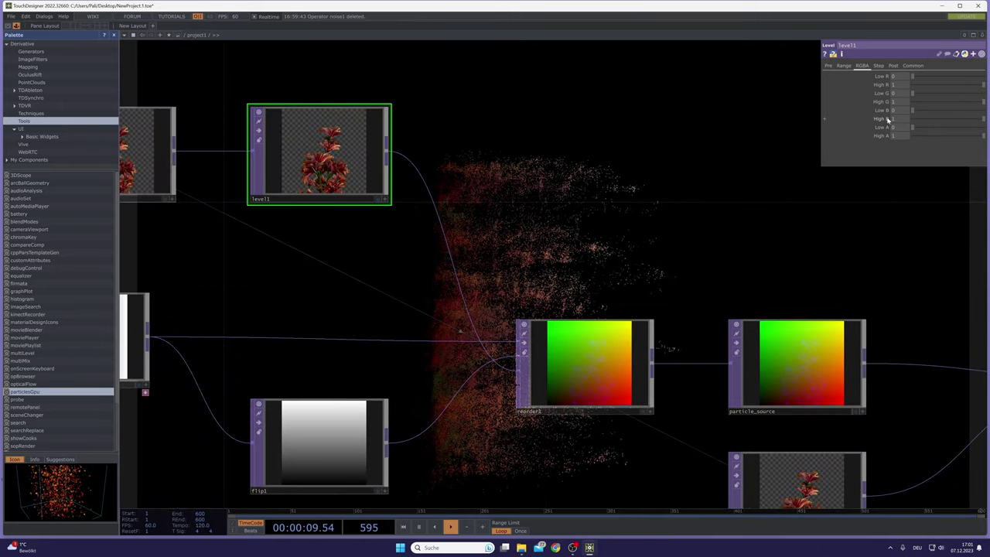
pyautogui.moveTo(941, 86); pyautogui.dragTo(893, 109)
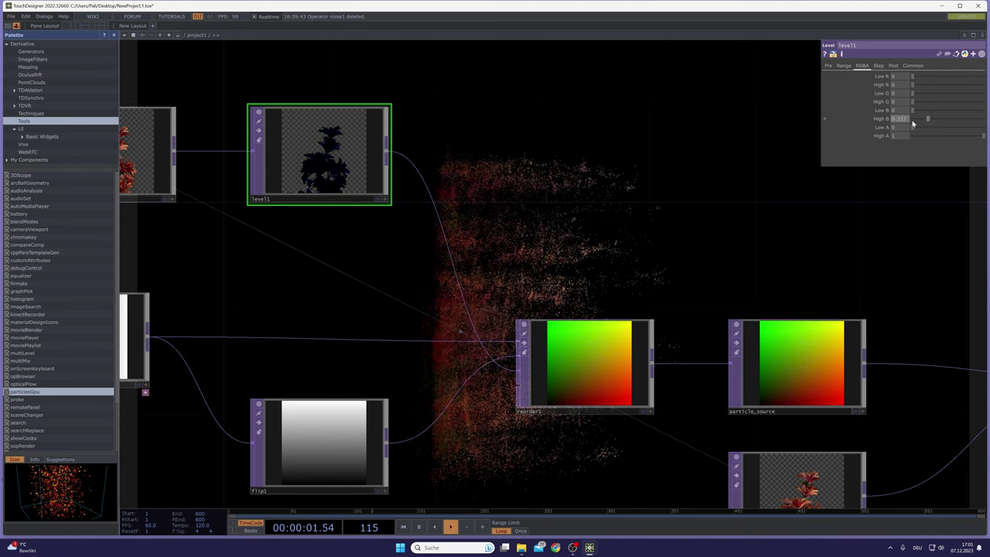
pyautogui.write('0.1')
pyautogui.press('Return')
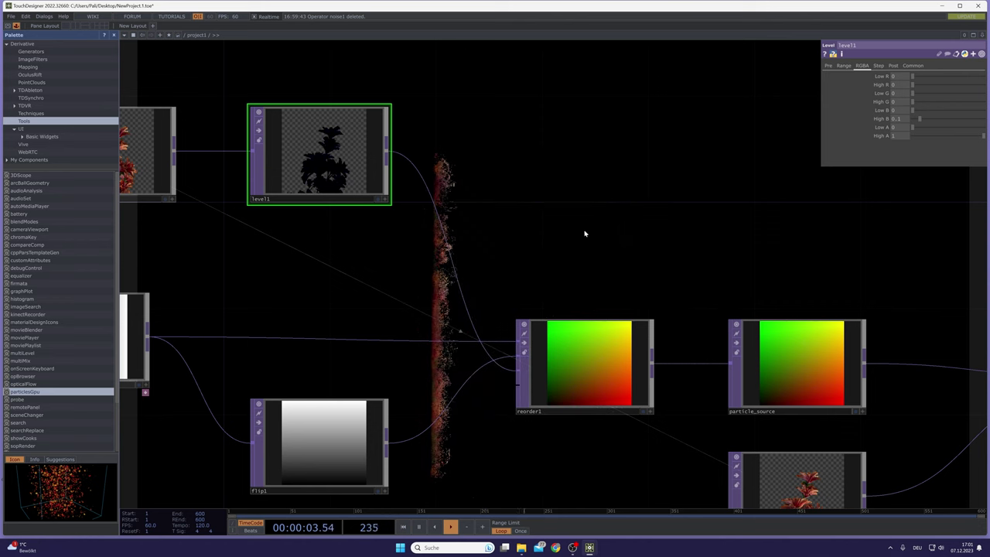
# Step: Examine the particle cloud edge-on, then orbit it back to a front view
pyautogui.moveTo(551, 246); pyautogui.dragTo(467, 80)
pyautogui.moveTo(545, 267); pyautogui.dragTo(591, 161)
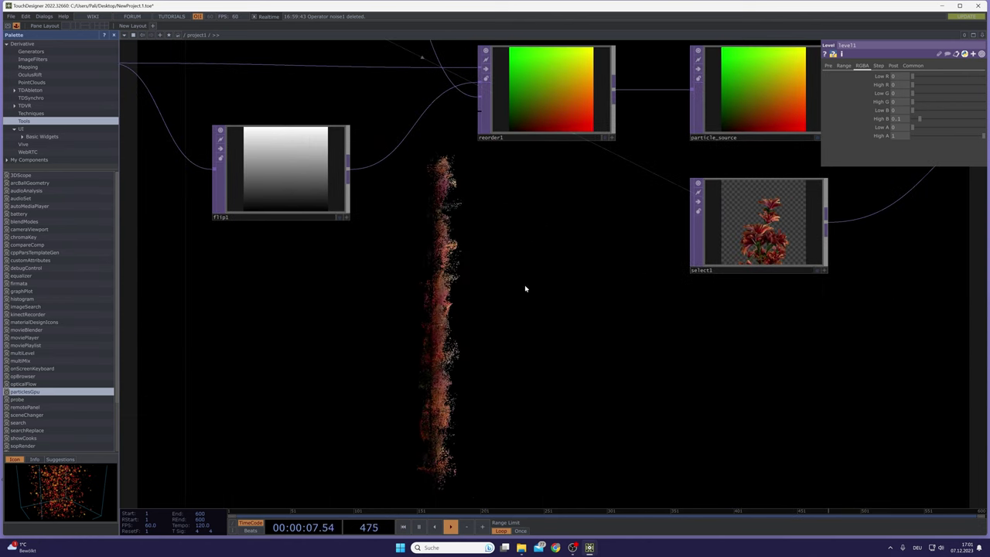
pyautogui.moveTo(573, 221); pyautogui.dragTo(471, 314)
pyautogui.scroll(-3, 474, 314)
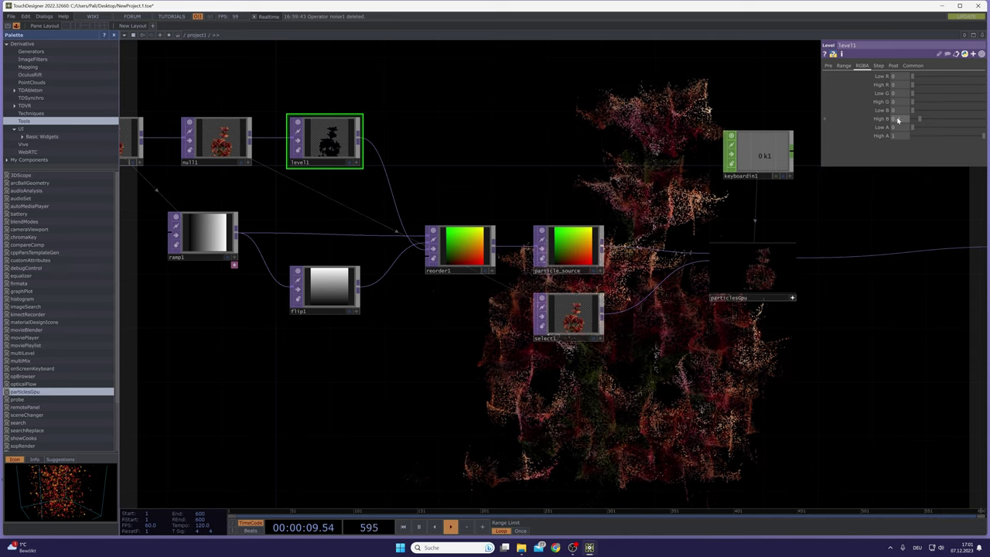
# Step: Try High B values of 0.4 and 0.5 on level1 to compare the particle depth
pyautogui.moveTo(897, 120); pyautogui.dragTo(905, 123)
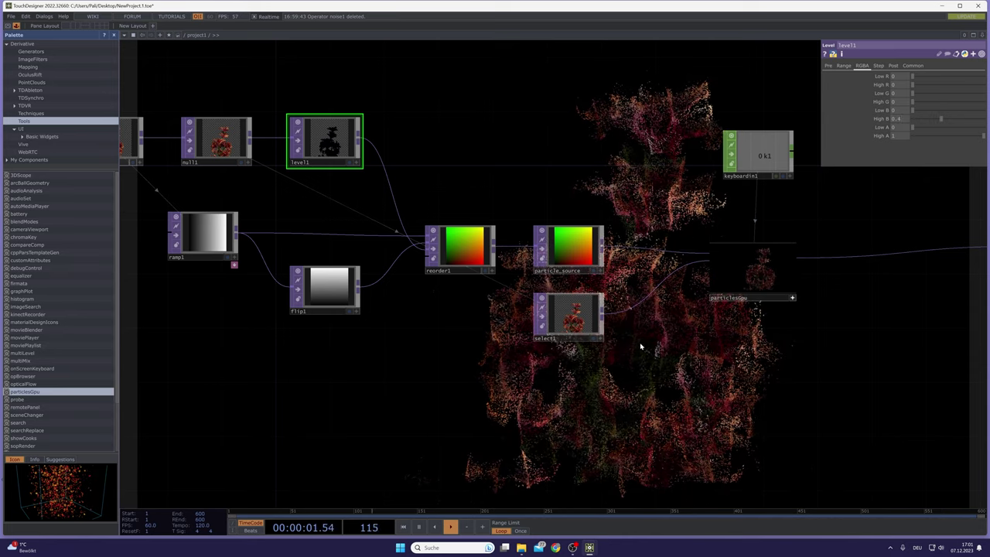
pyautogui.click(899, 119)
pyautogui.press('BackSpace')
pyautogui.write('5')
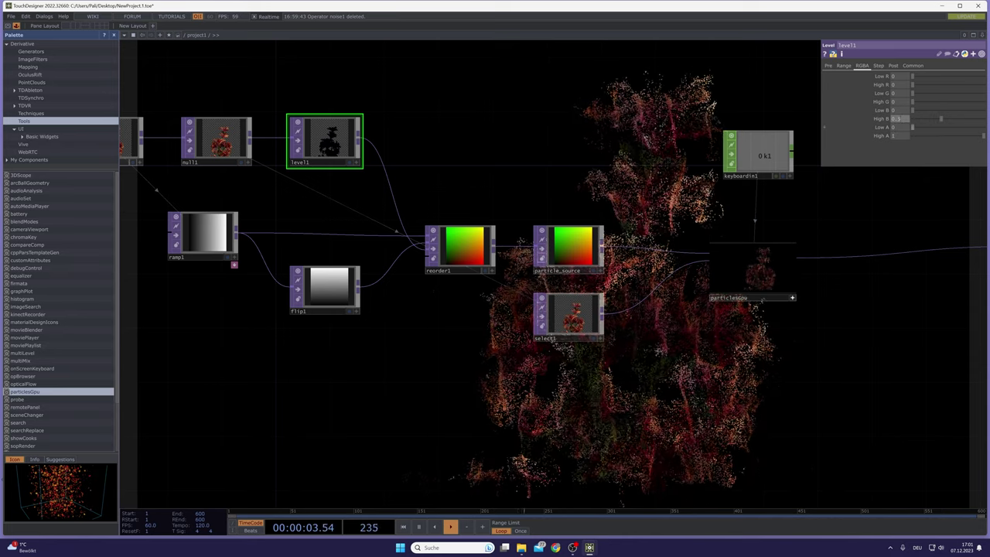
pyautogui.press('Return')
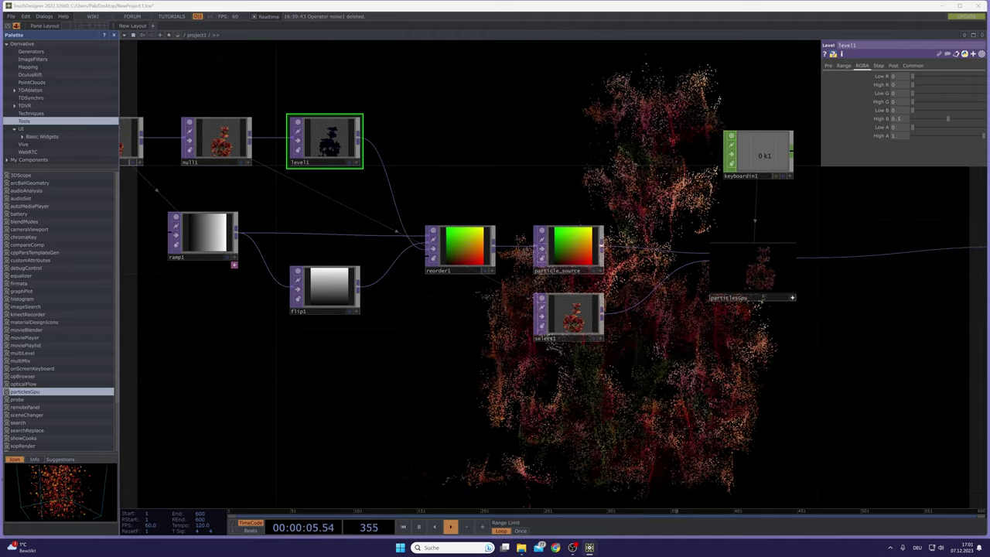
# Step: Set level1's High B to 0.2
pyautogui.click(900, 120)
pyautogui.press('BackSpace')
pyautogui.write('2')
pyautogui.press('Return')
pyautogui.moveTo(496, 154); pyautogui.dragTo(498, 187)
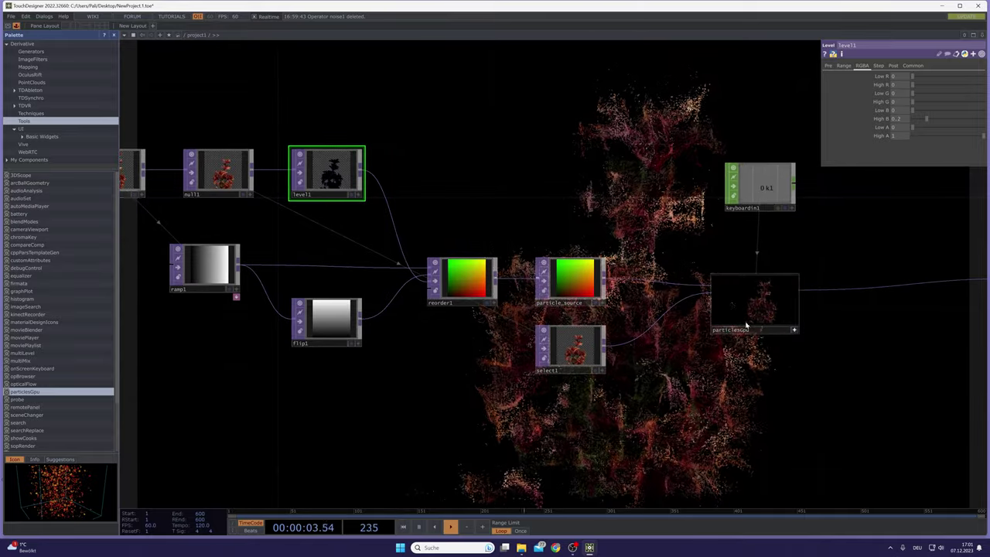
# Step: Deactivate the particlesGpu viewer and move rgbkey1 and null2 together farther downstream to open space in the network
pyautogui.moveTo(716, 380); pyautogui.dragTo(602, 333)
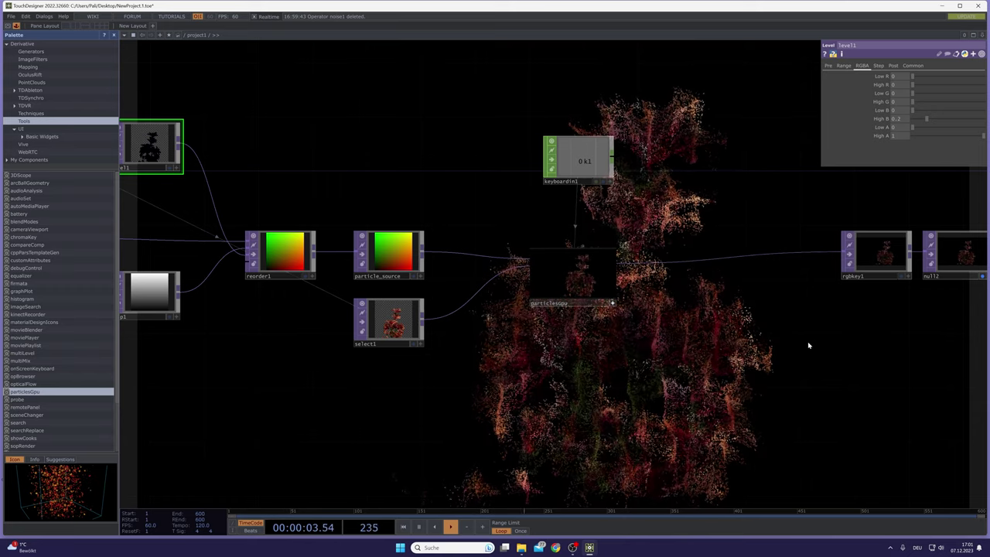
pyautogui.click(613, 303)
pyautogui.moveTo(705, 321); pyautogui.dragTo(484, 331)
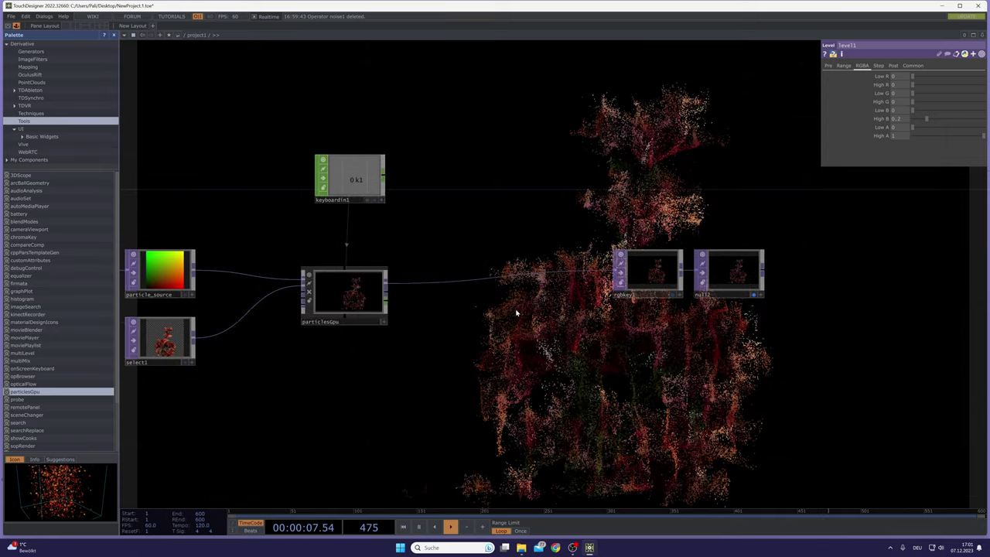
pyautogui.moveTo(803, 336); pyautogui.dragTo(658, 274)
pyautogui.moveTo(658, 279); pyautogui.dragTo(805, 320)
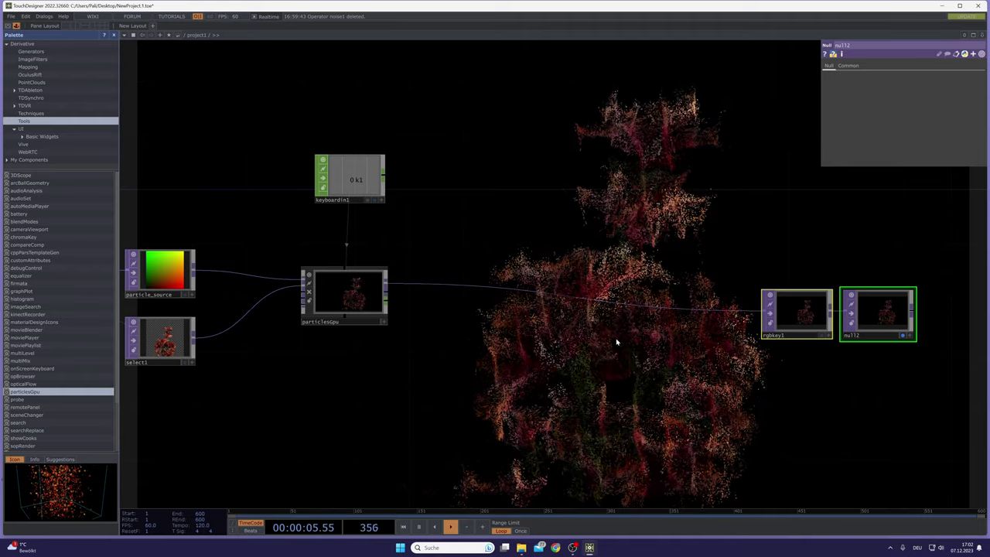
pyautogui.moveTo(805, 346); pyautogui.dragTo(655, 377)
pyautogui.moveTo(654, 341); pyautogui.dragTo(735, 325)
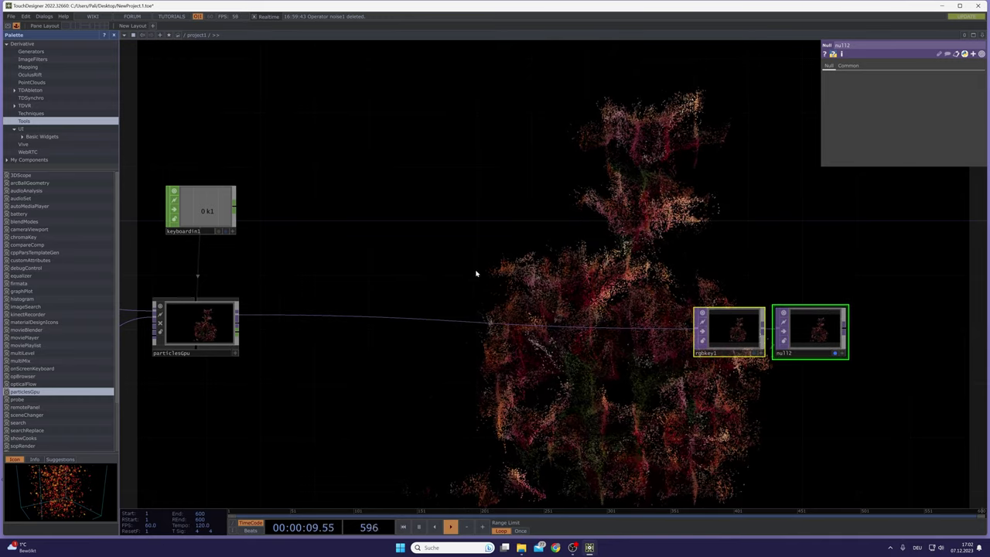
pyautogui.moveTo(363, 236); pyautogui.dragTo(406, 234)
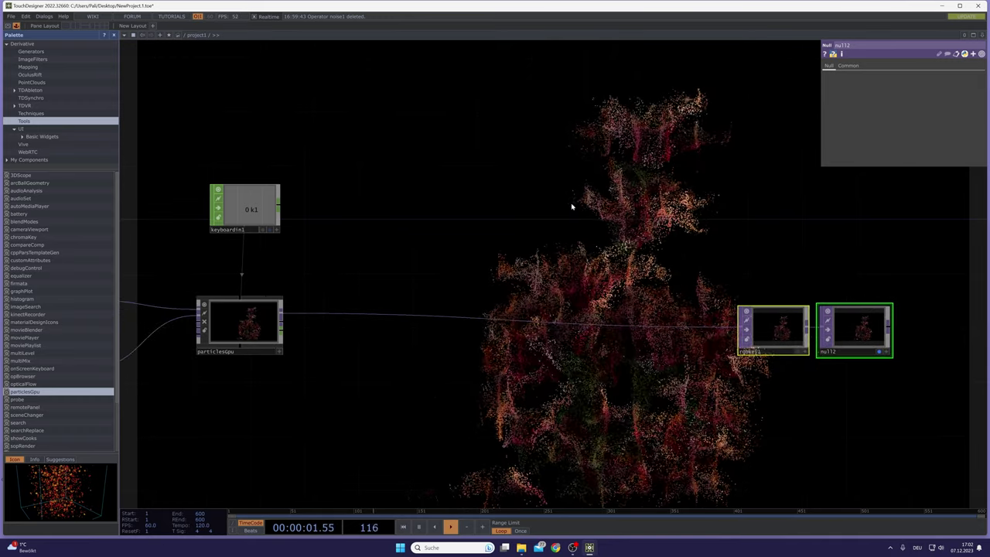
pyautogui.moveTo(571, 206); pyautogui.dragTo(364, 247)
pyautogui.moveTo(562, 377); pyautogui.dragTo(710, 381)
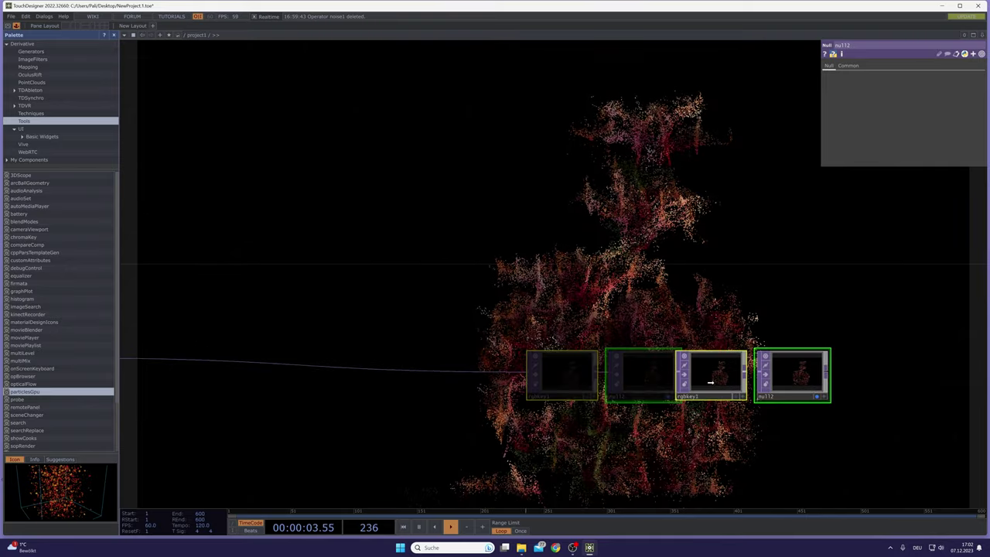
pyautogui.moveTo(551, 286); pyautogui.dragTo(804, 252)
pyautogui.moveTo(534, 313); pyautogui.dragTo(669, 262)
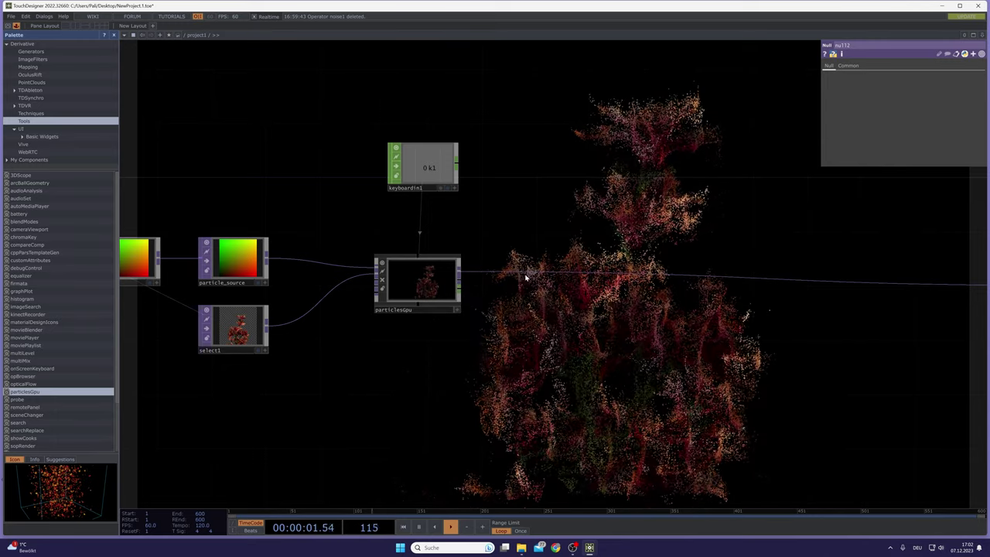
# Step: Insert a Null TOP on the wire right after particlesGpu, ahead of rgbkey1
pyautogui.moveTo(600, 215); pyautogui.dragTo(534, 226)
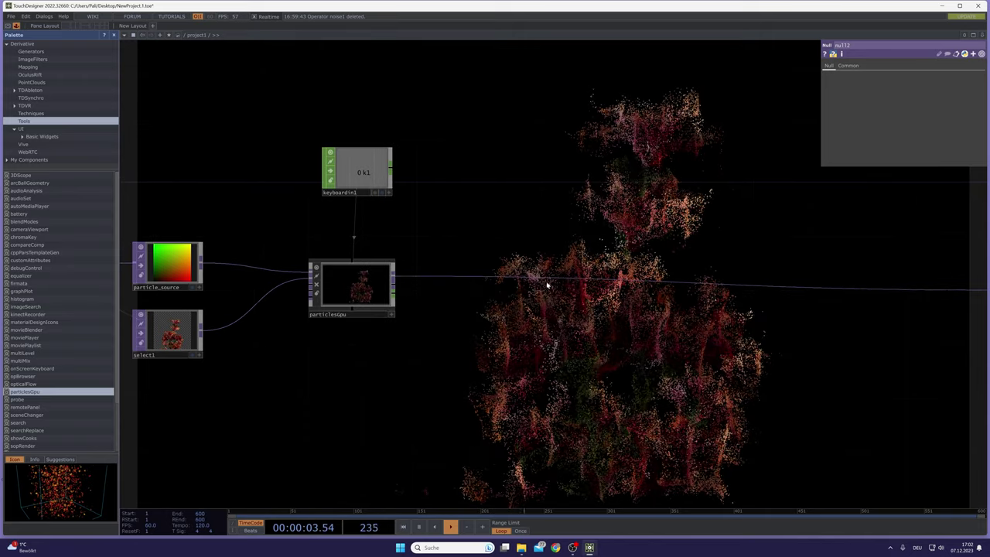
pyautogui.moveTo(547, 286); pyautogui.dragTo(437, 315)
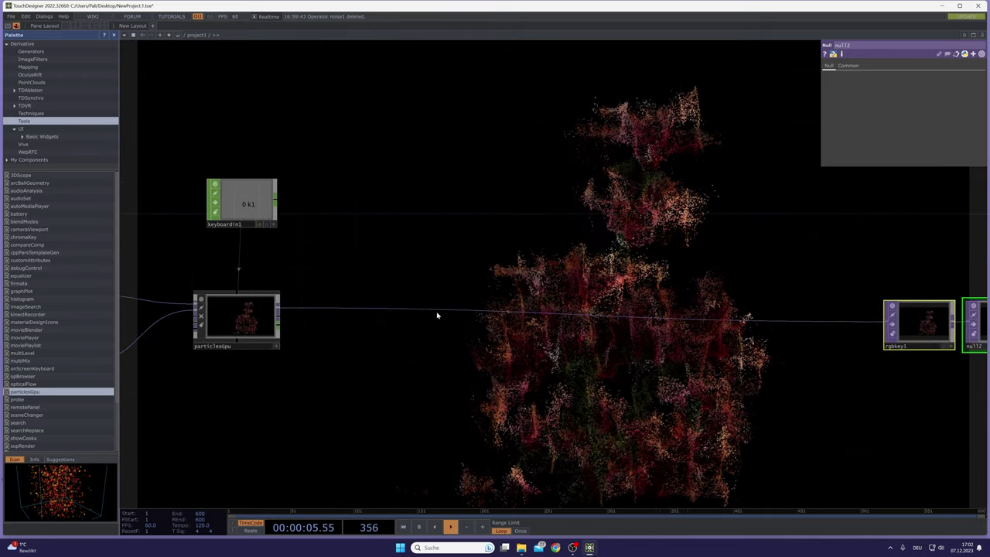
pyautogui.rightClick(442, 311)
pyautogui.click(453, 299)
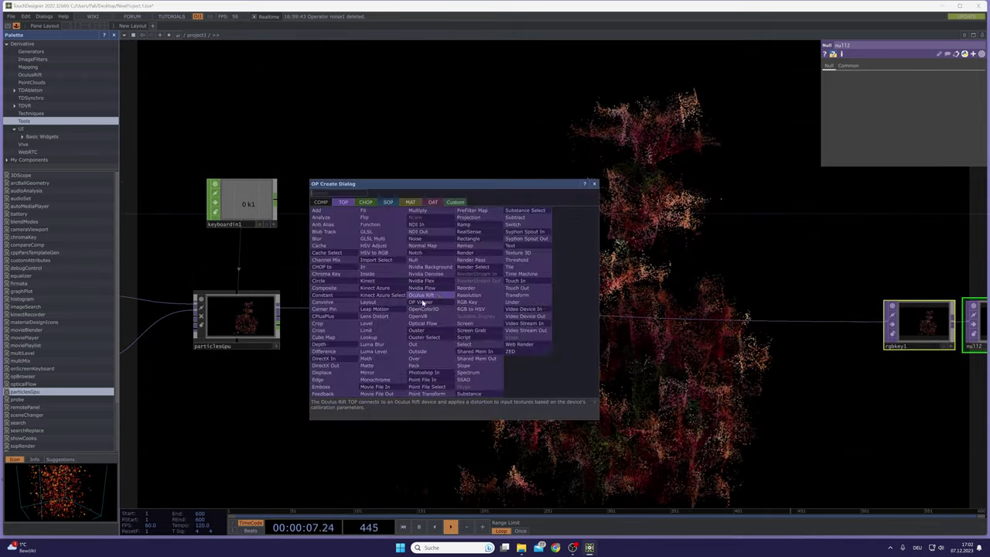
pyautogui.click(434, 263)
pyautogui.click(350, 309)
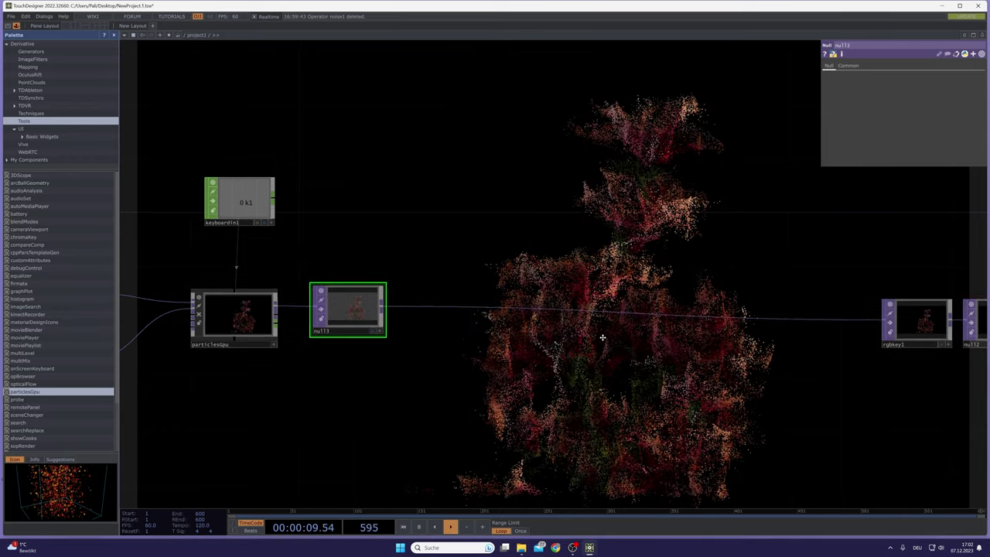
pyautogui.moveTo(602, 337); pyautogui.dragTo(593, 332)
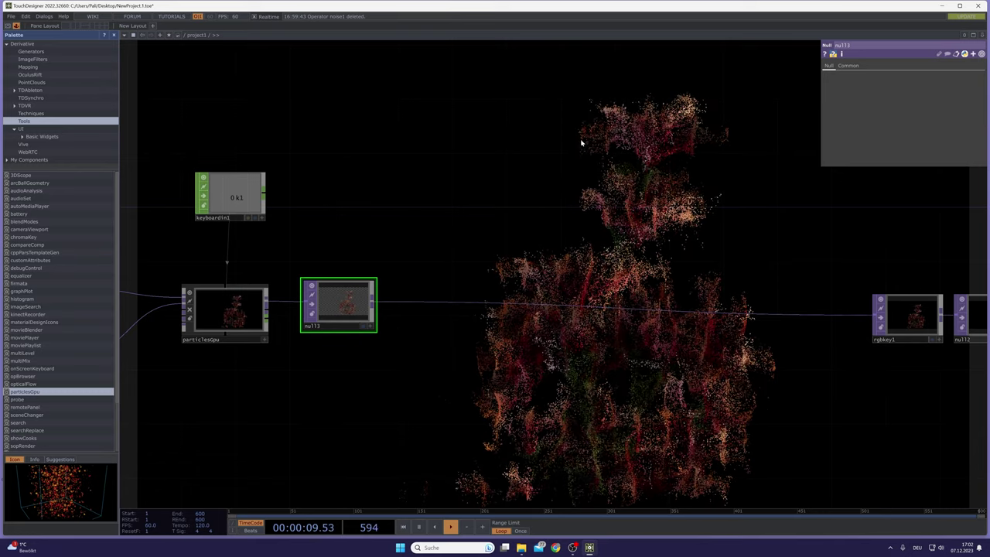
# Step: Insert a Composite TOP between null3 and rgbkey1 and set its Operation to Over
pyautogui.click(512, 300)
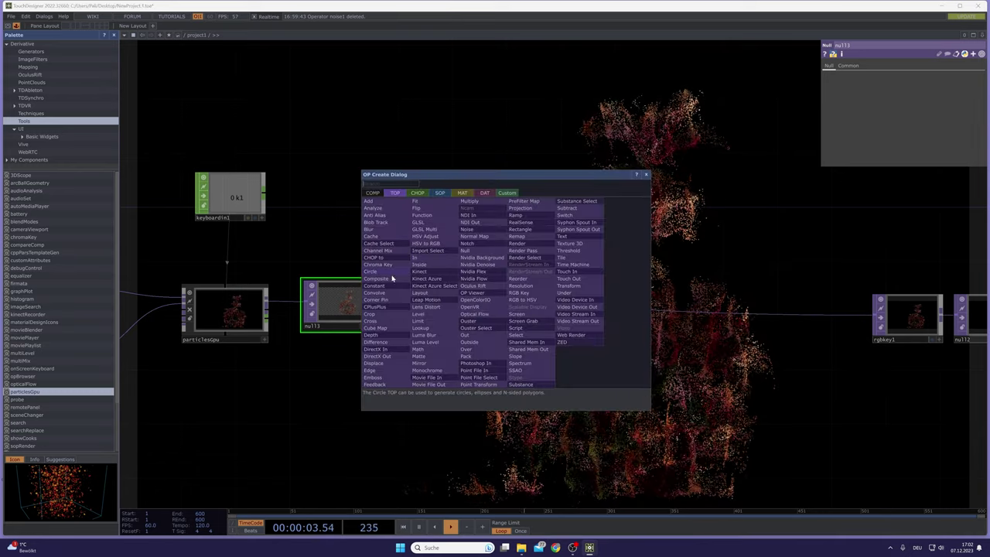
pyautogui.click(394, 279)
pyautogui.click(646, 310)
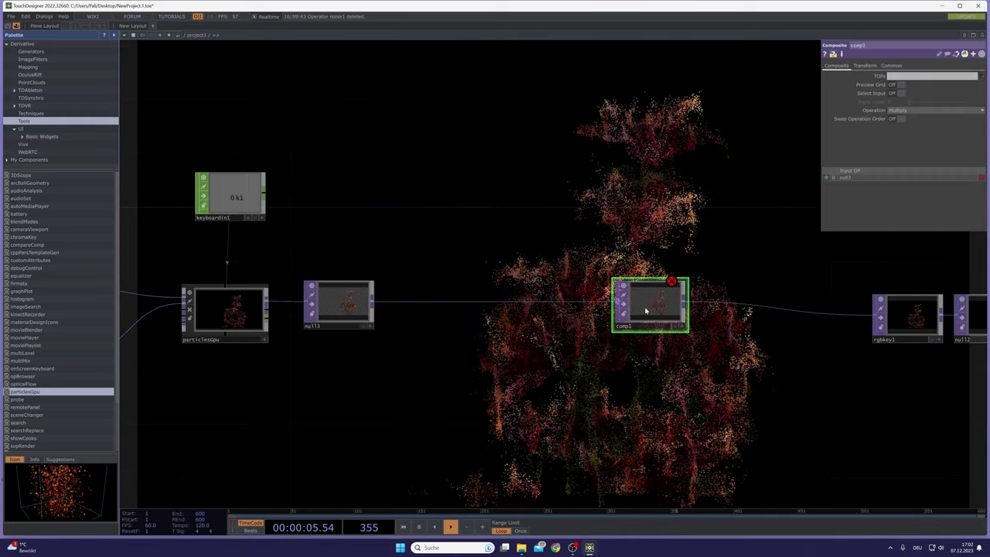
pyautogui.click(897, 110)
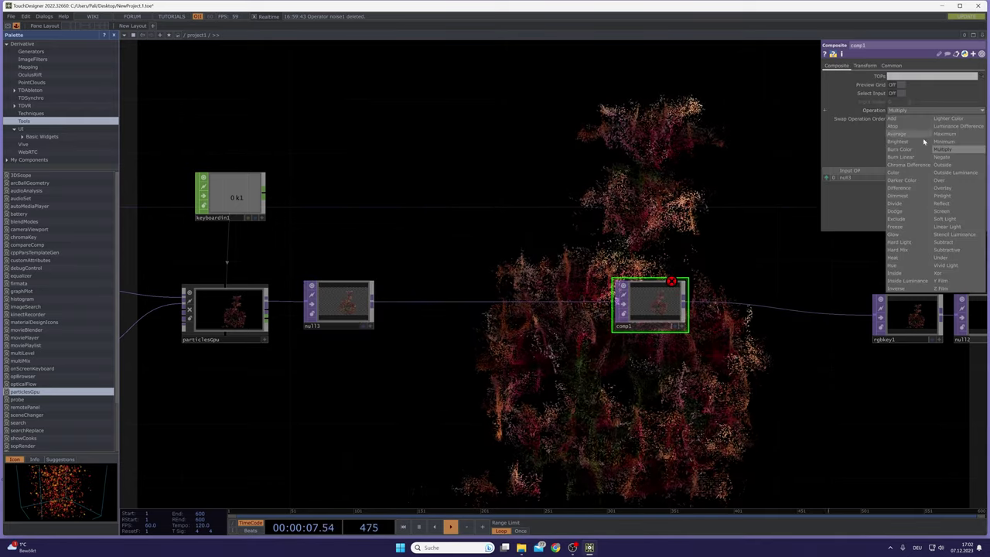
pyautogui.click(957, 181)
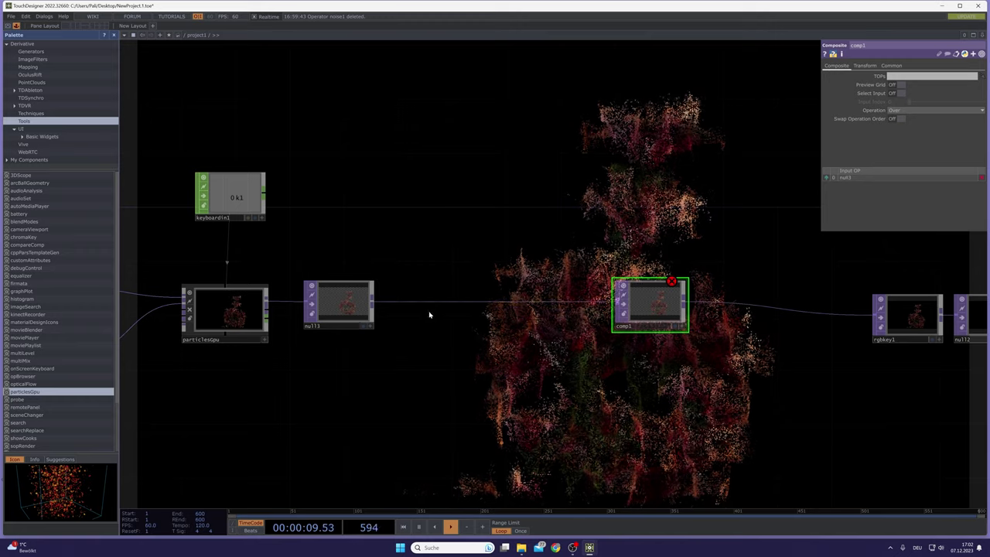
# Step: Branch a Feedback TOP off null3, placed above the wire, and drive its Reset Pulse with keyboardin1's k1 channel
pyautogui.moveTo(372, 302); pyautogui.dragTo(395, 271)
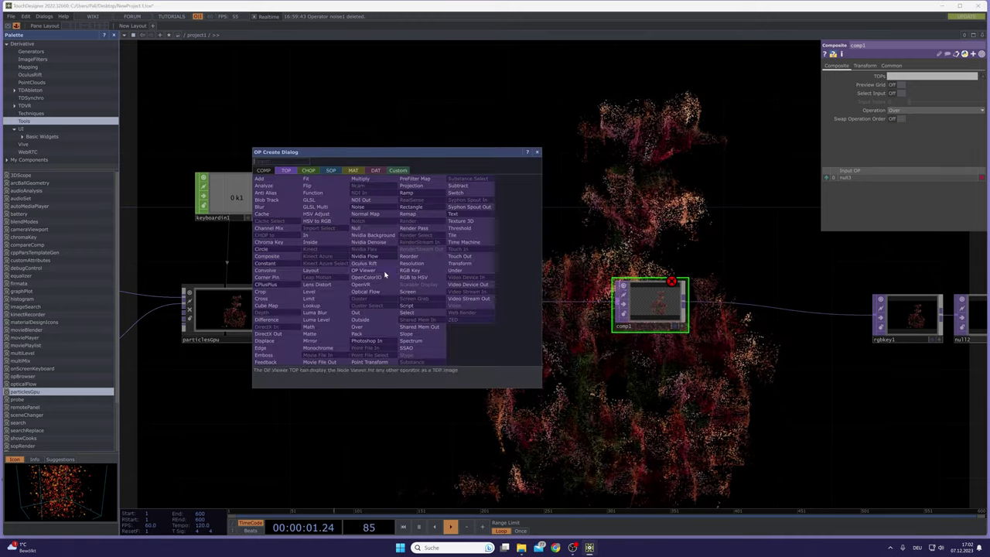
pyautogui.click(264, 361)
pyautogui.click(433, 208)
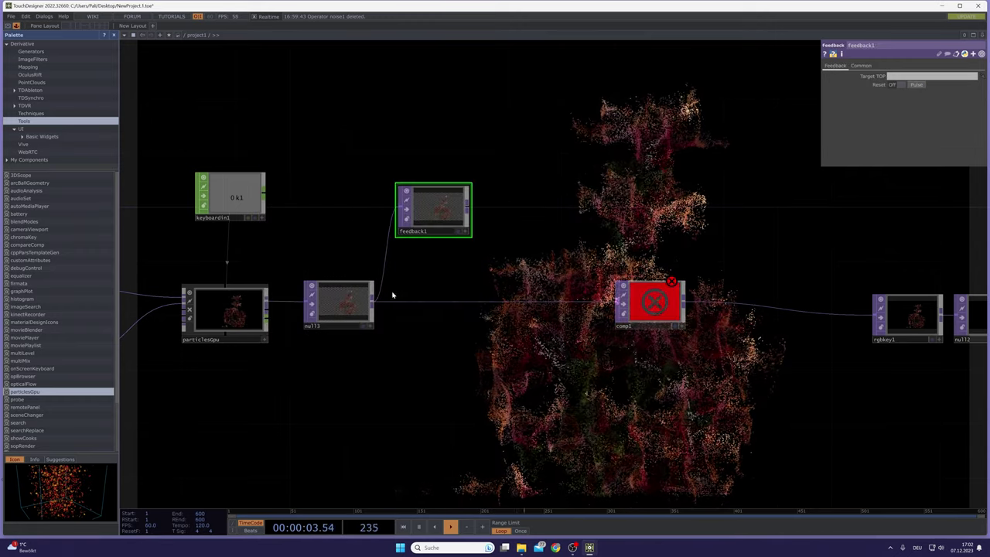
pyautogui.click(263, 219)
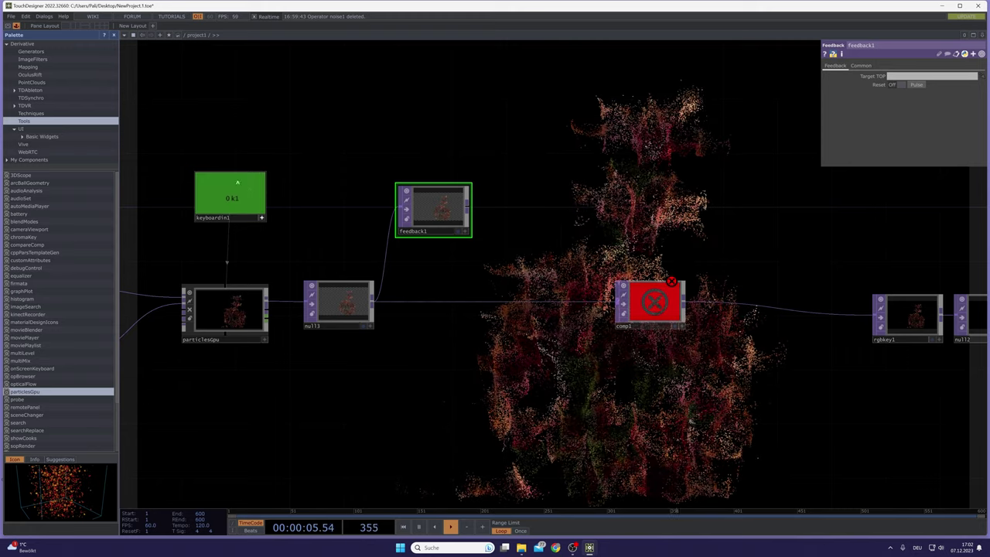
pyautogui.moveTo(237, 182); pyautogui.dragTo(917, 85)
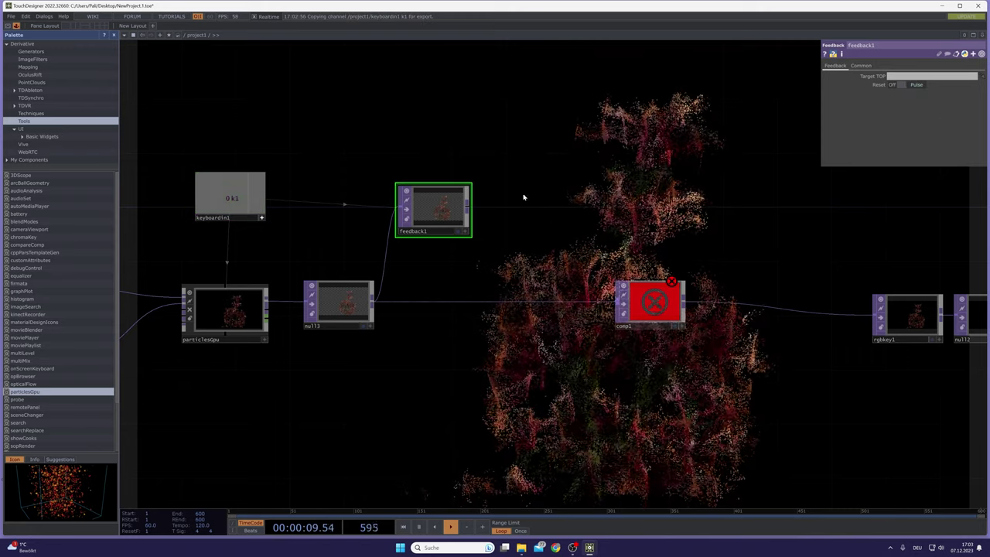
# Step: Add a Blur TOP after feedback1, followed by a Level TOP connected to its output
pyautogui.moveTo(456, 216); pyautogui.dragTo(442, 216)
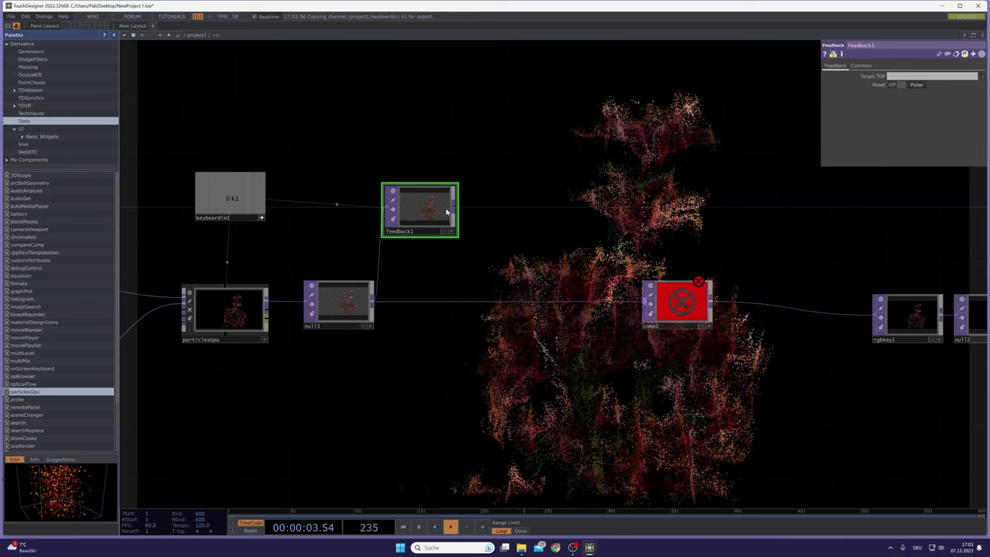
pyautogui.rightClick(456, 208)
pyautogui.click(343, 144)
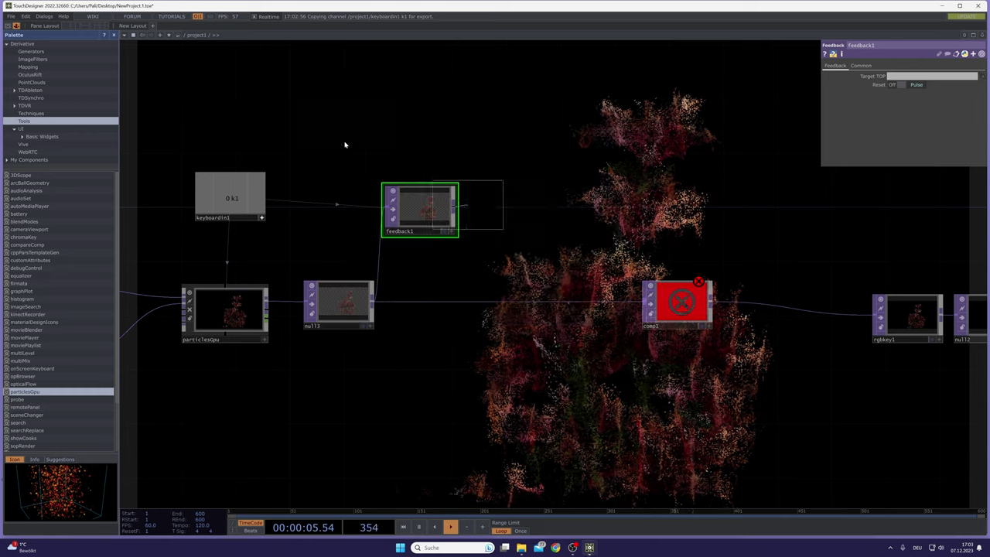
pyautogui.click(504, 212)
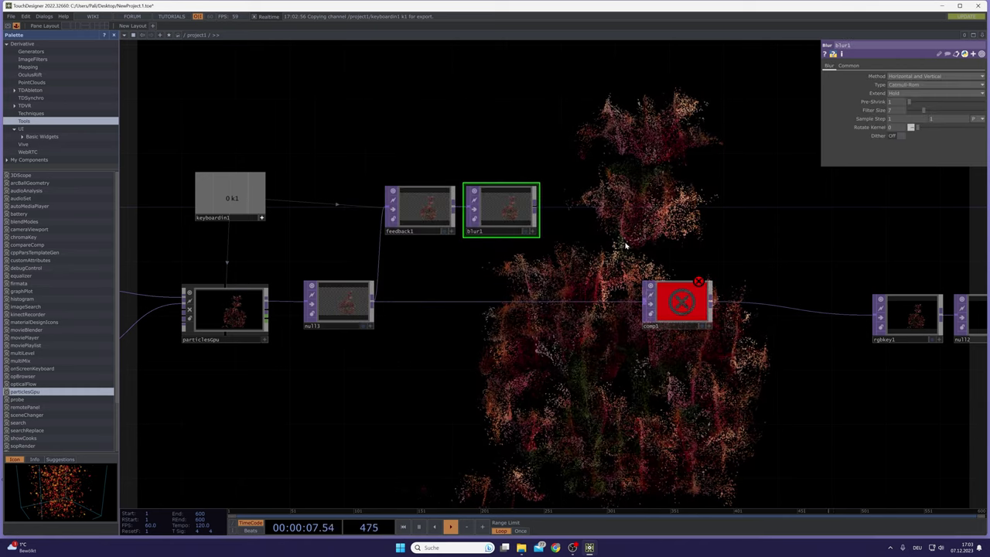
pyautogui.rightClick(537, 208)
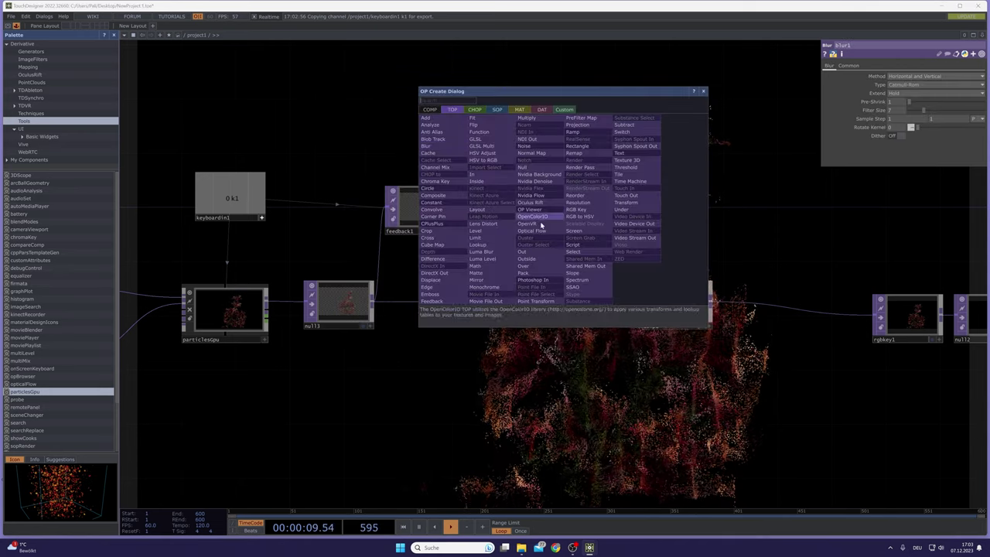
pyautogui.click(476, 231)
pyautogui.click(599, 217)
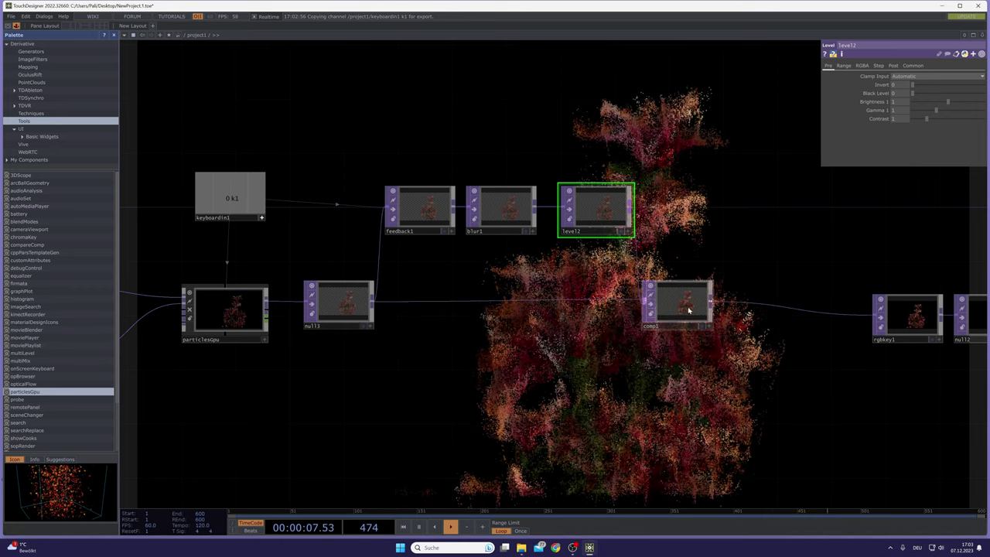
# Step: Close the feedback loop by wiring level2 into comp1 as its first input, ahead of null3, and setting feedback1's Target TOP to comp1
pyautogui.click(688, 309)
pyautogui.click(417, 203)
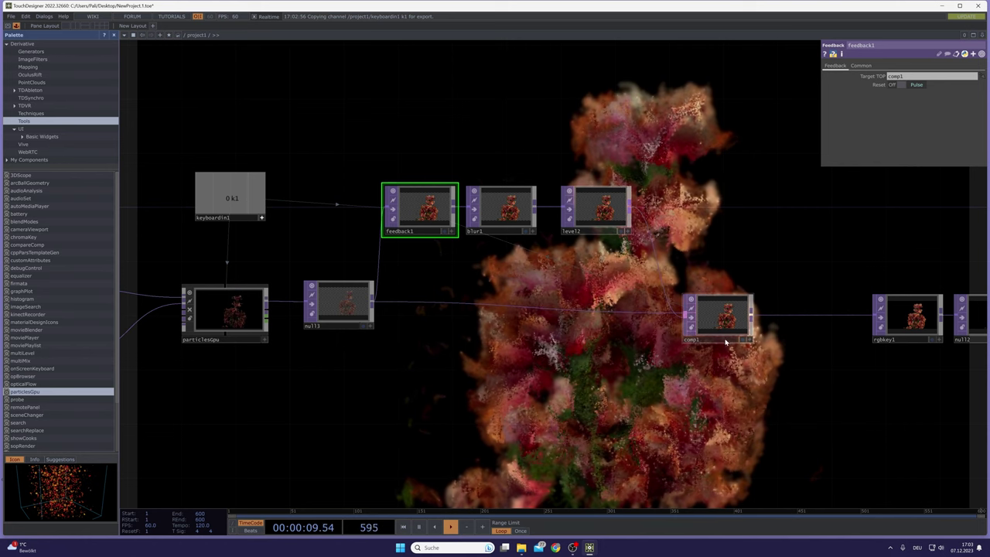
pyautogui.click(732, 315)
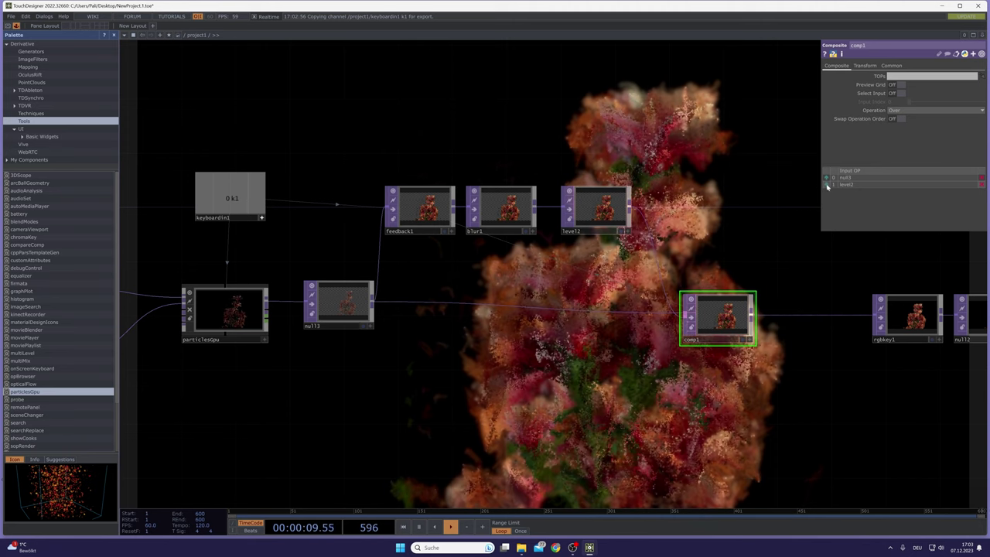
pyautogui.moveTo(826, 186); pyautogui.dragTo(826, 178)
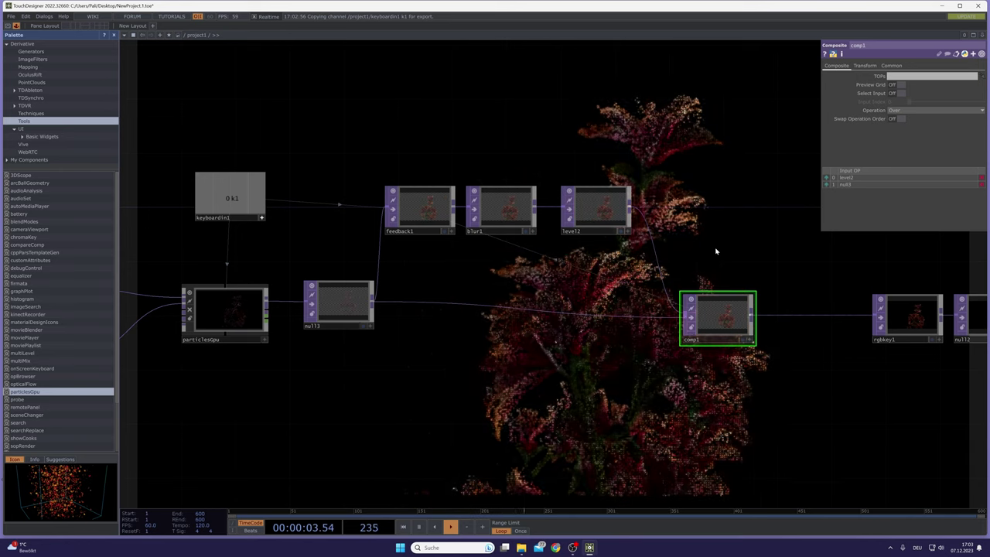
# Step: Lower level2's post Opacity slightly below 1 so the feedback trails fade
pyautogui.click(588, 217)
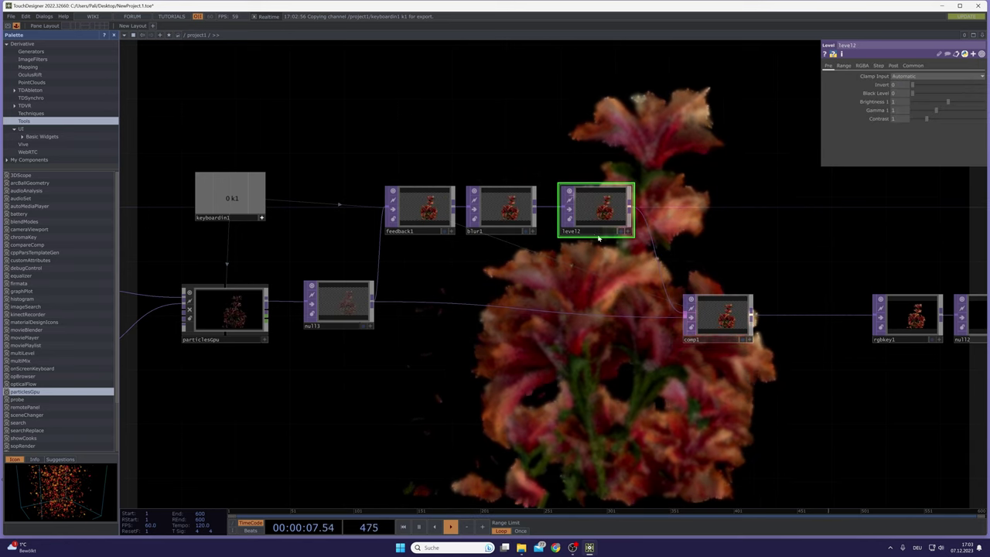
pyautogui.moveTo(678, 167); pyautogui.dragTo(657, 137)
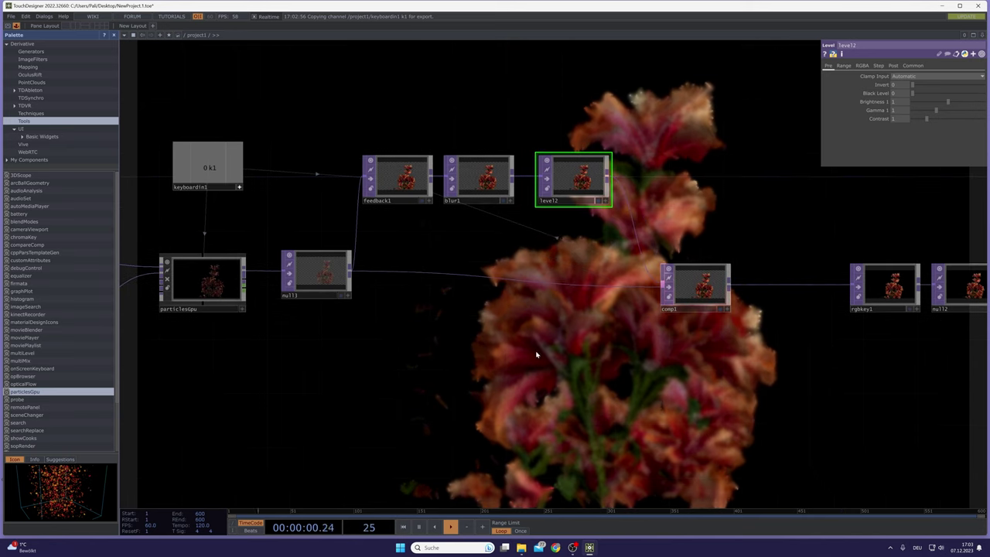
pyautogui.click(893, 66)
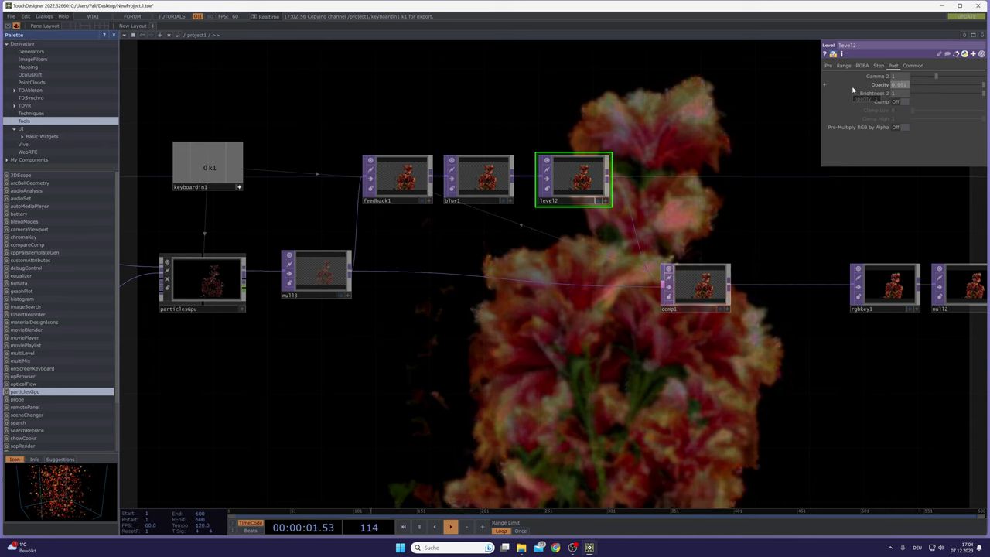
# Step: Set blur1's Filter Size to 2 and both Sample Step values to 0.8, and reset the particles
pyautogui.click(498, 188)
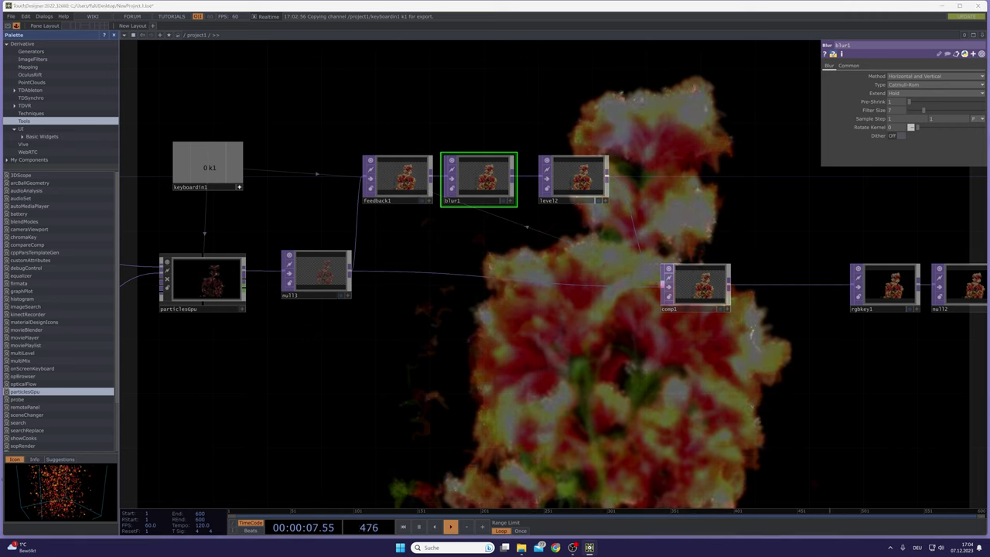
pyautogui.click(878, 120)
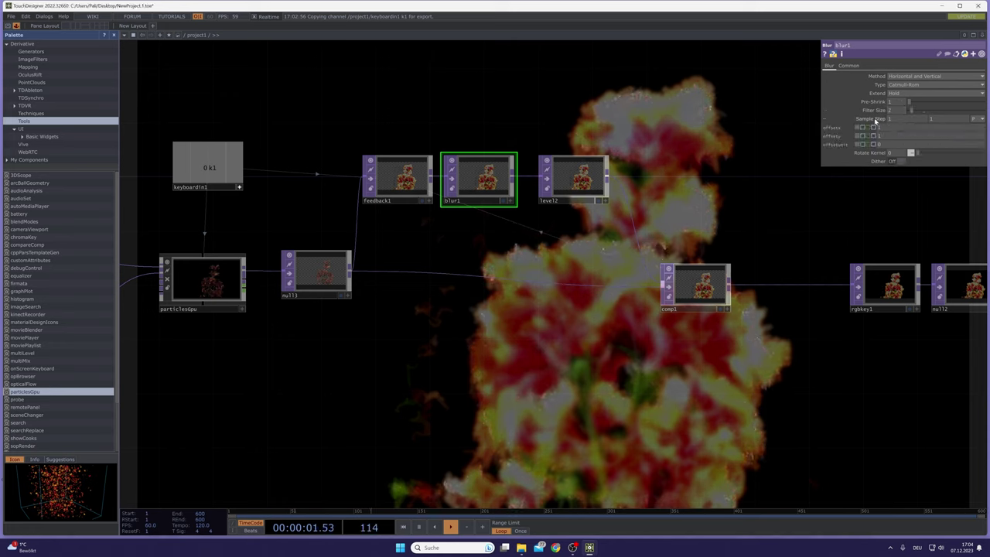
pyautogui.moveTo(870, 120); pyautogui.dragTo(867, 101, button='middle')
pyautogui.press('1')
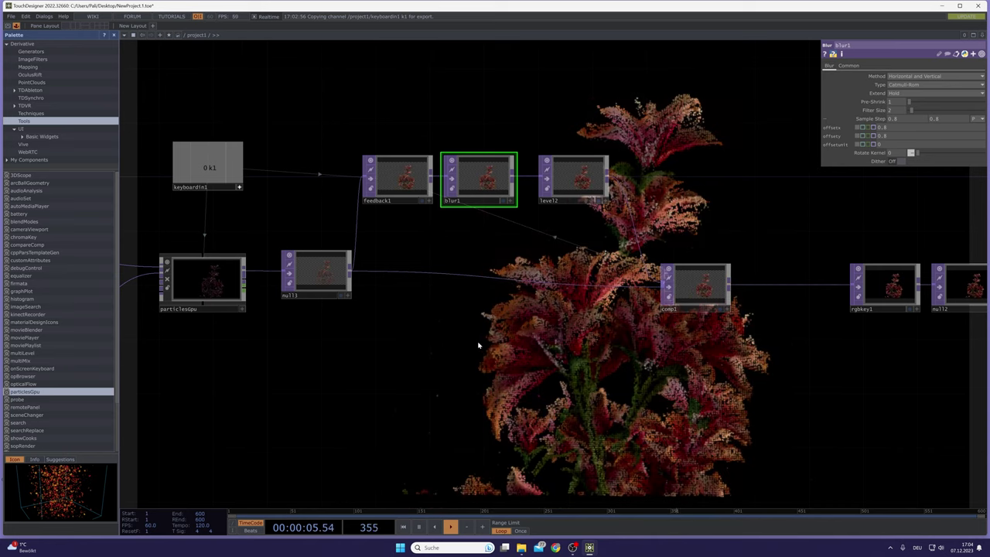
# Step: Inside the particlesGpu network, set render1's Pixel Format to 32-bit float (RGBA), and return to the project network
pyautogui.moveTo(448, 345); pyautogui.dragTo(685, 327)
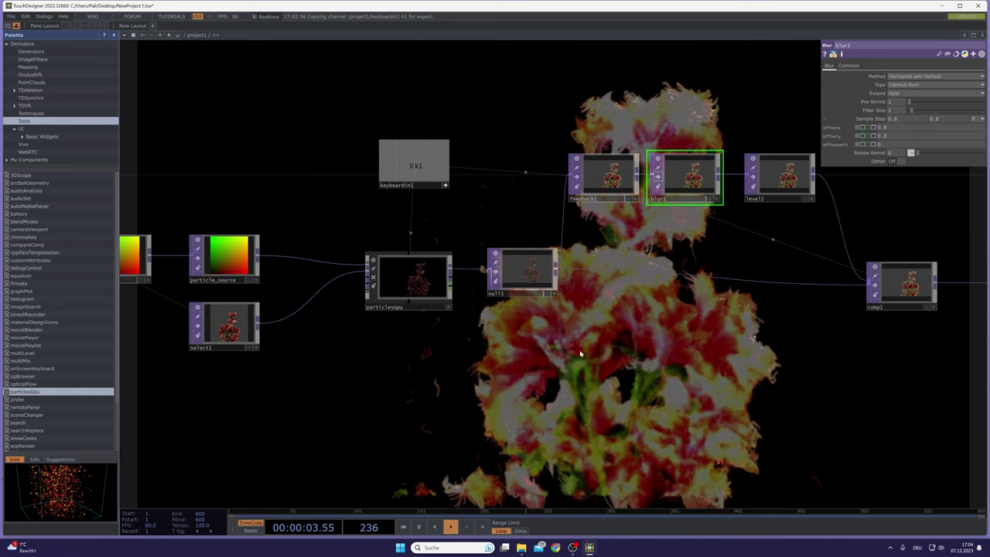
pyautogui.click(416, 287)
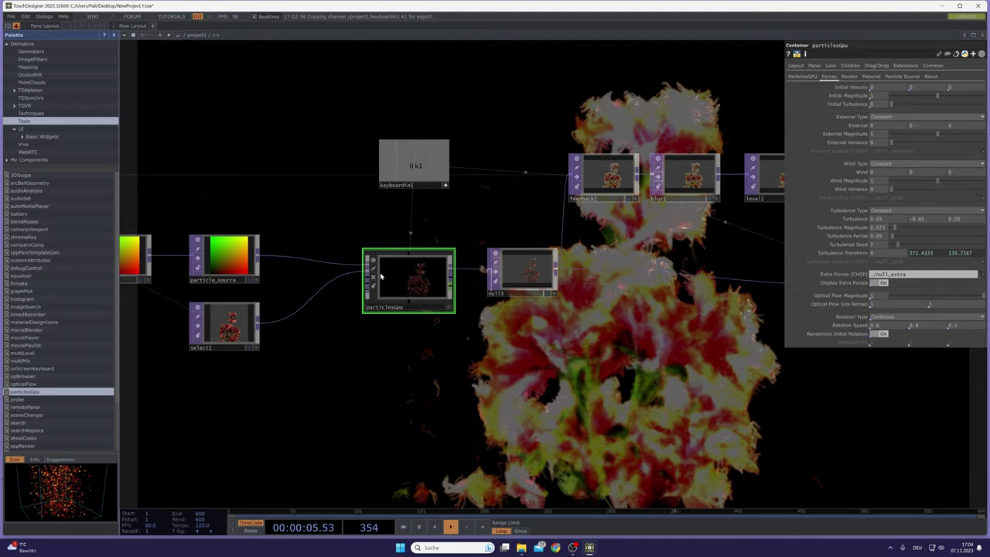
pyautogui.scroll(5, 380, 276)
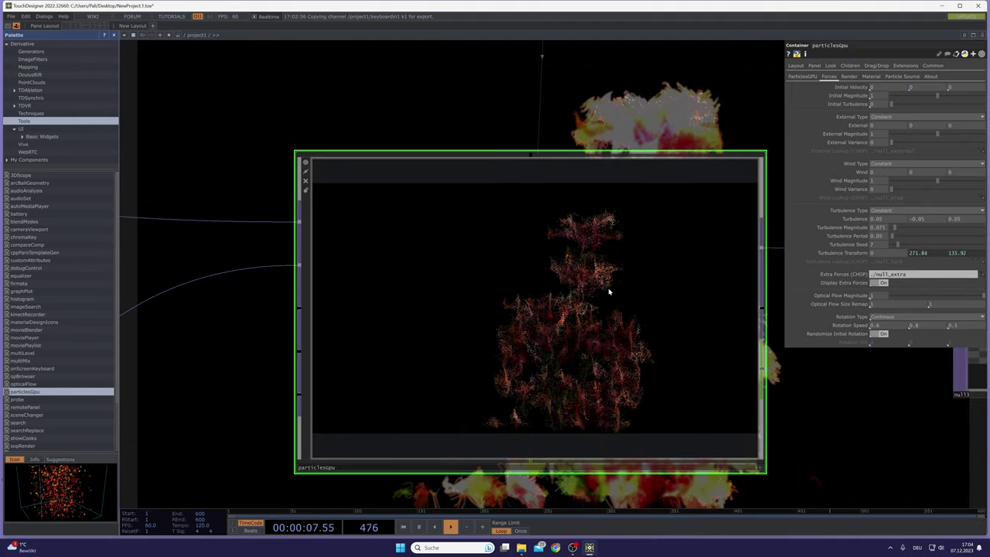
pyautogui.scroll(8, 612, 290)
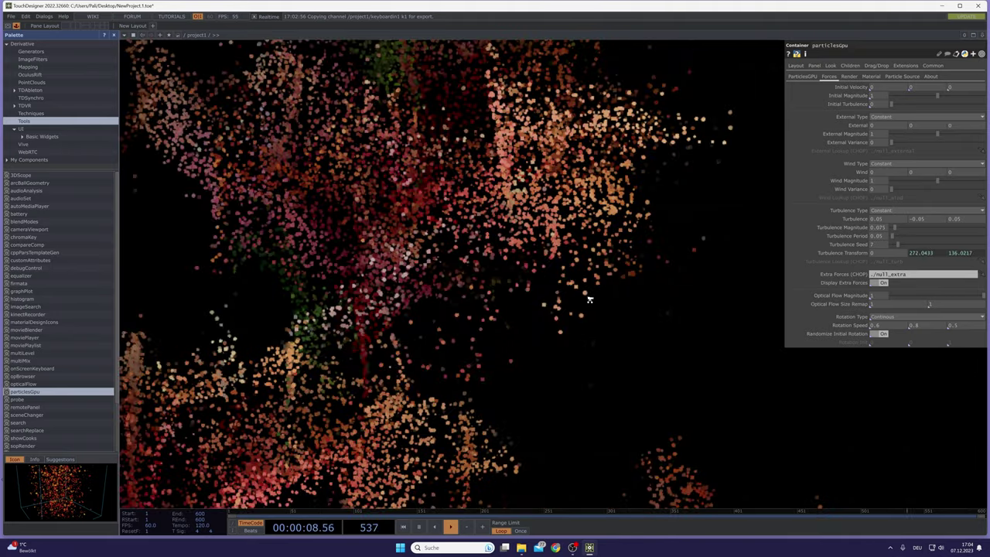
pyautogui.scroll(3, 589, 299)
pyautogui.scroll(6, 669, 217)
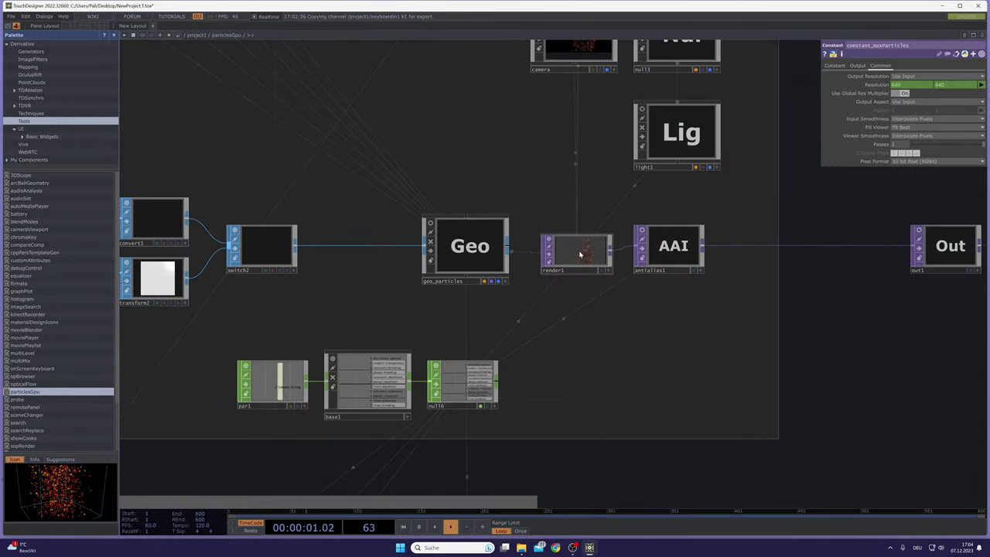
pyautogui.click(574, 260)
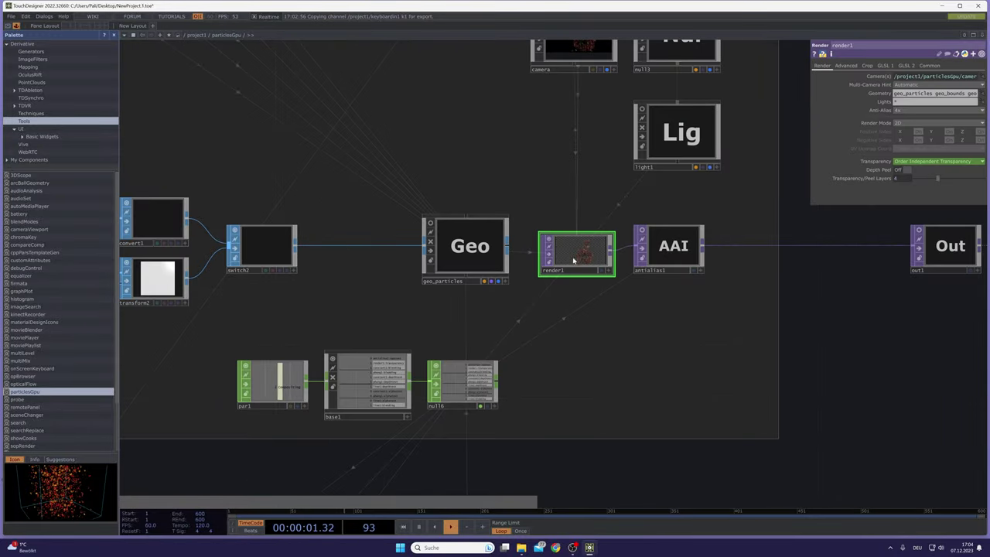
pyautogui.click(928, 65)
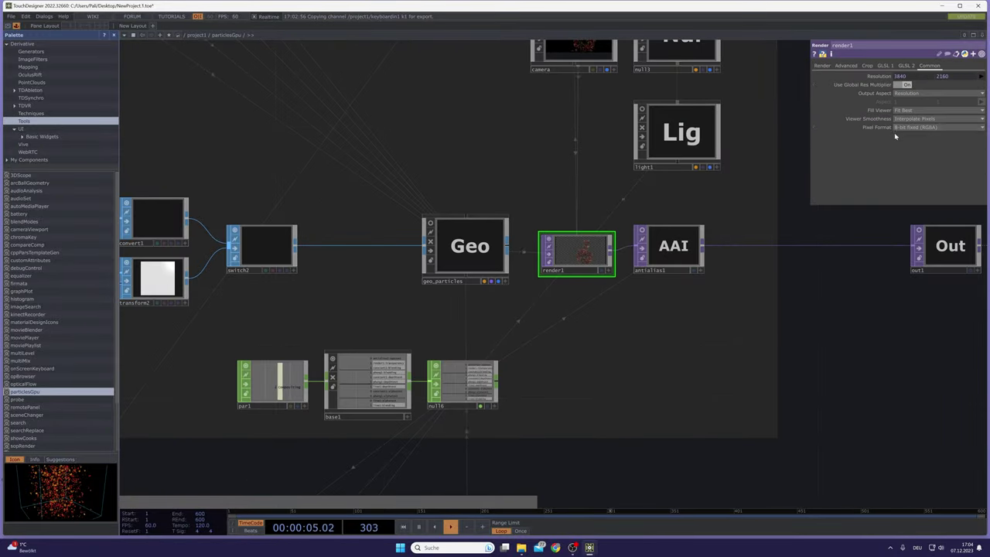
pyautogui.click(908, 127)
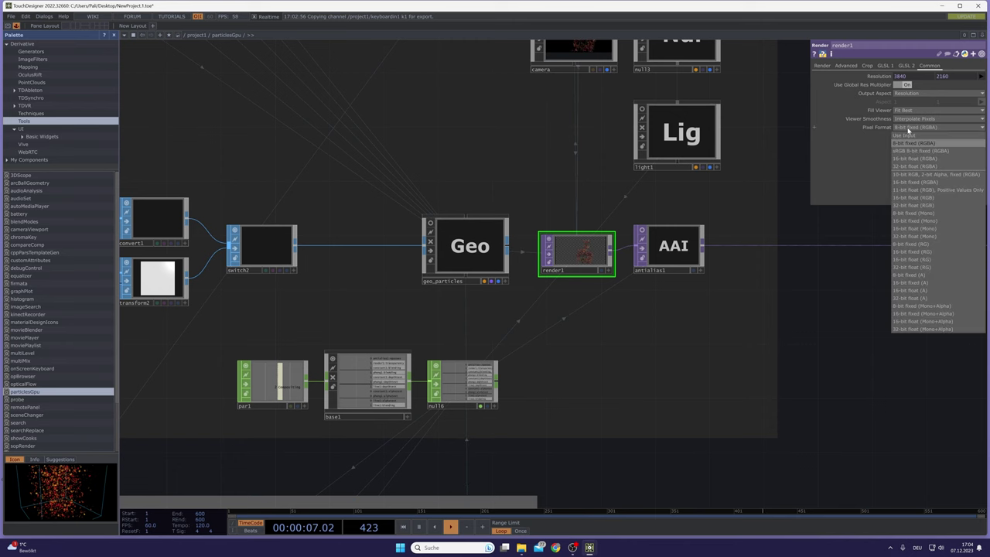
pyautogui.click(904, 167)
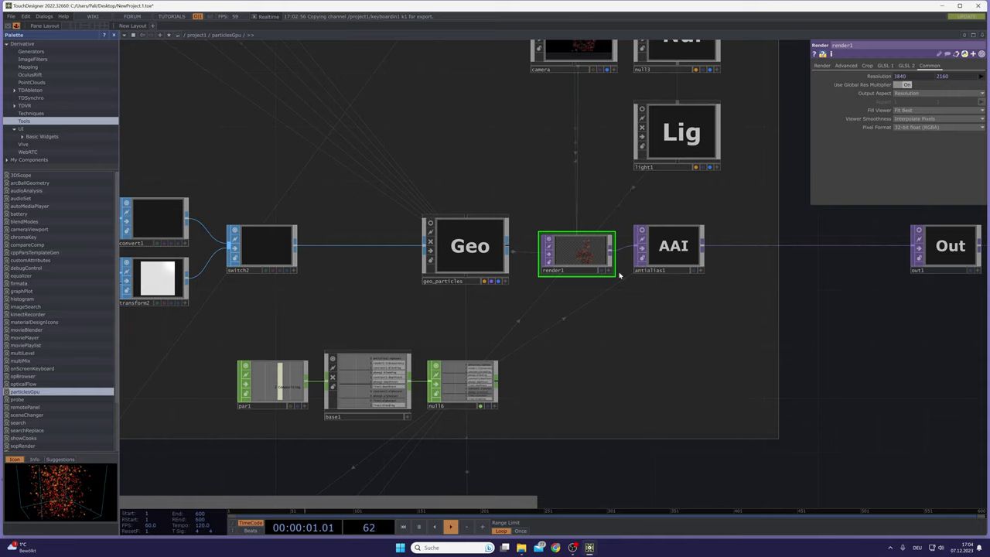
pyautogui.scroll(3, 619, 274)
pyautogui.scroll(-10, 627, 278)
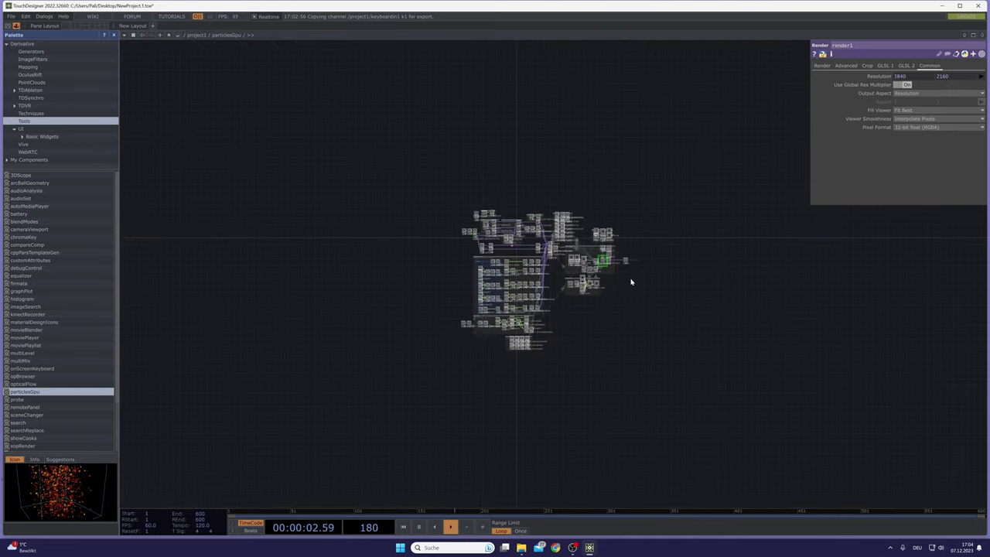
pyautogui.scroll(-5, 631, 282)
pyautogui.moveTo(620, 374); pyautogui.dragTo(440, 302)
pyautogui.scroll(-4, 552, 340)
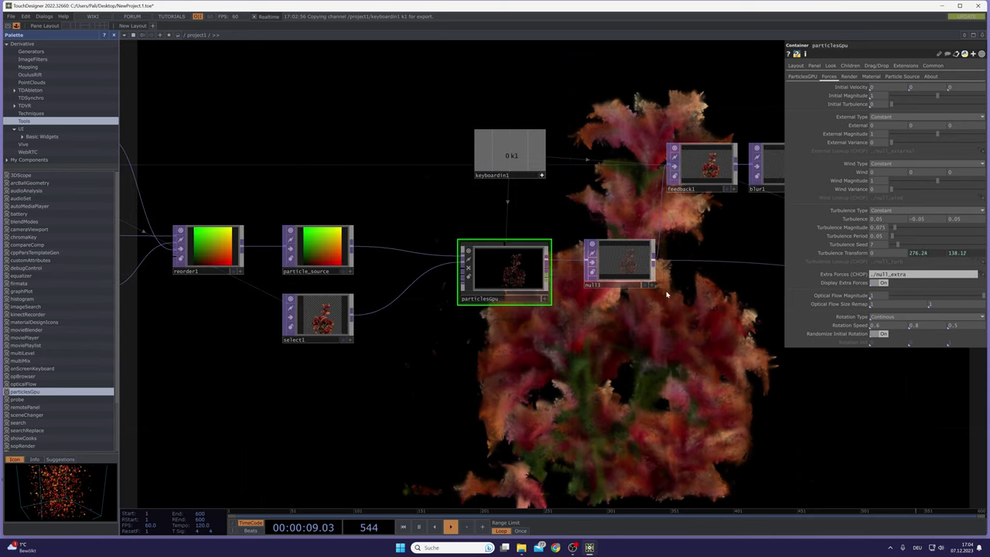
pyautogui.moveTo(591, 352); pyautogui.dragTo(468, 397)
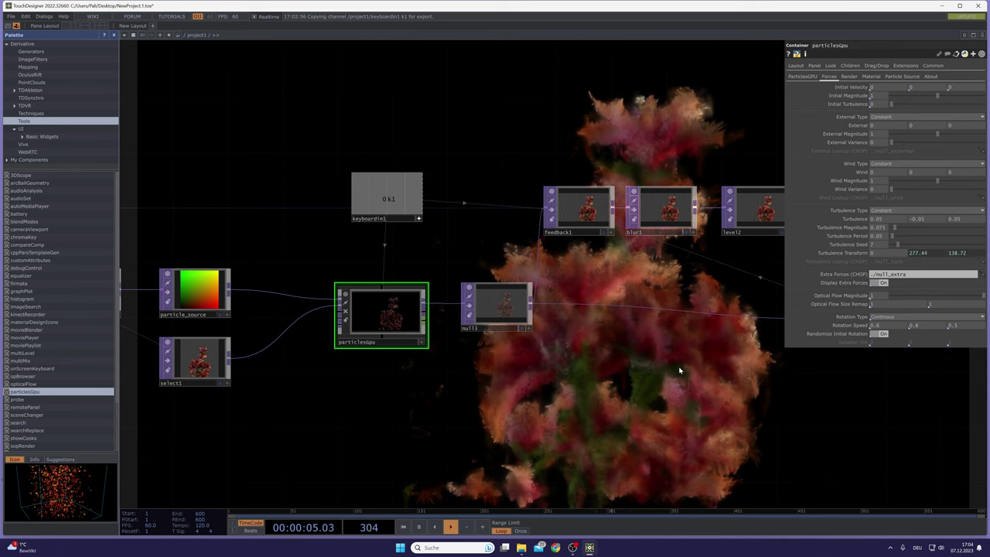
pyautogui.moveTo(687, 389); pyautogui.dragTo(371, 408)
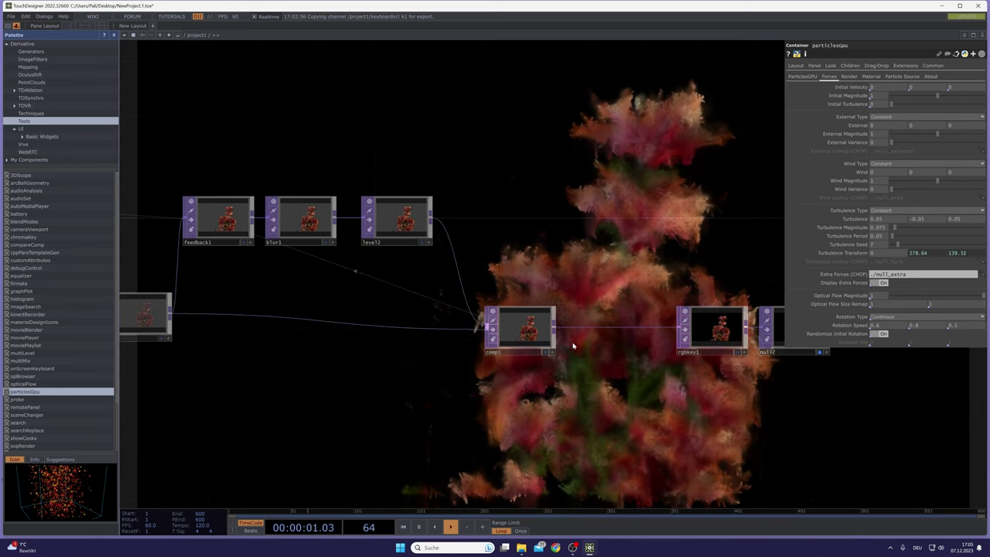
pyautogui.moveTo(537, 422); pyautogui.dragTo(608, 424)
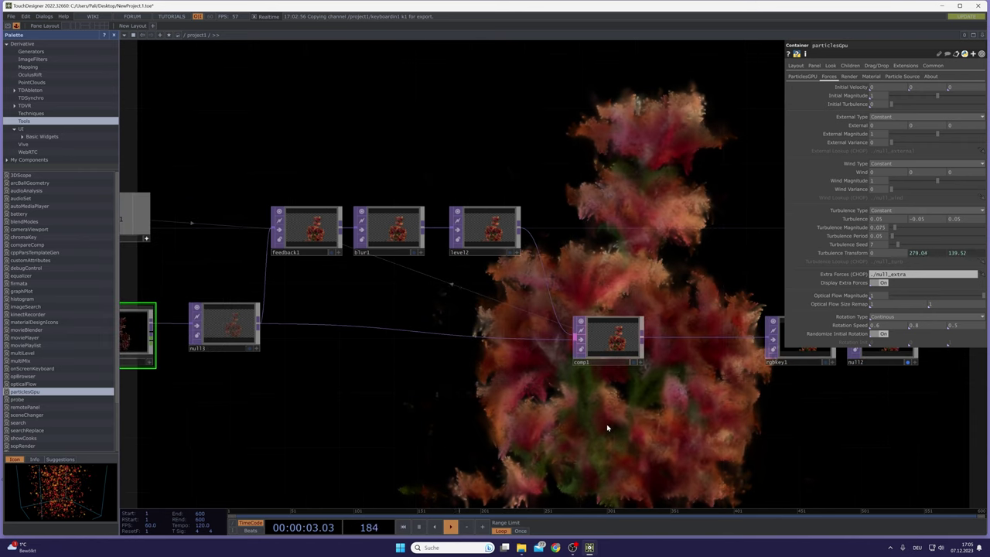
pyautogui.scroll(-4, 607, 423)
pyautogui.moveTo(529, 427); pyautogui.dragTo(477, 397)
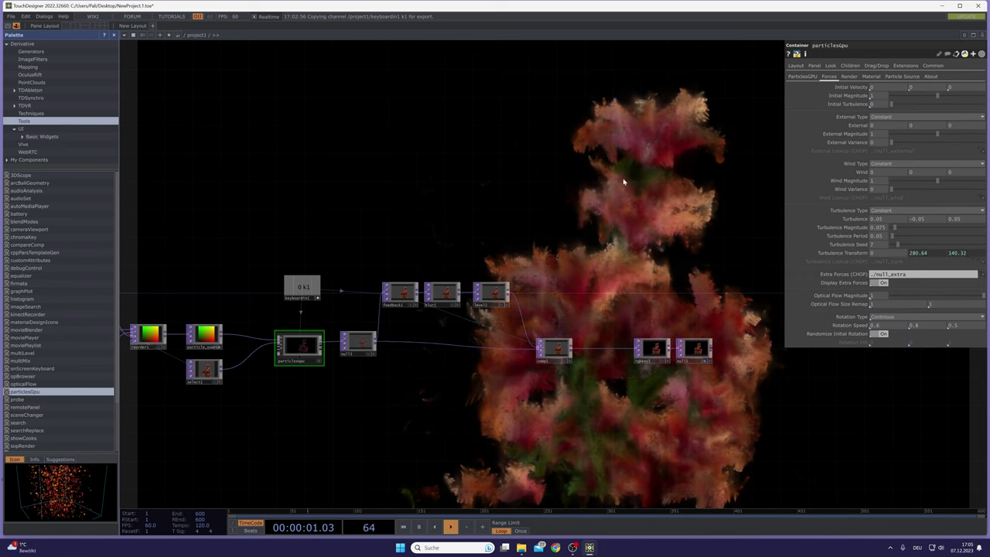
pyautogui.moveTo(424, 413); pyautogui.dragTo(485, 392)
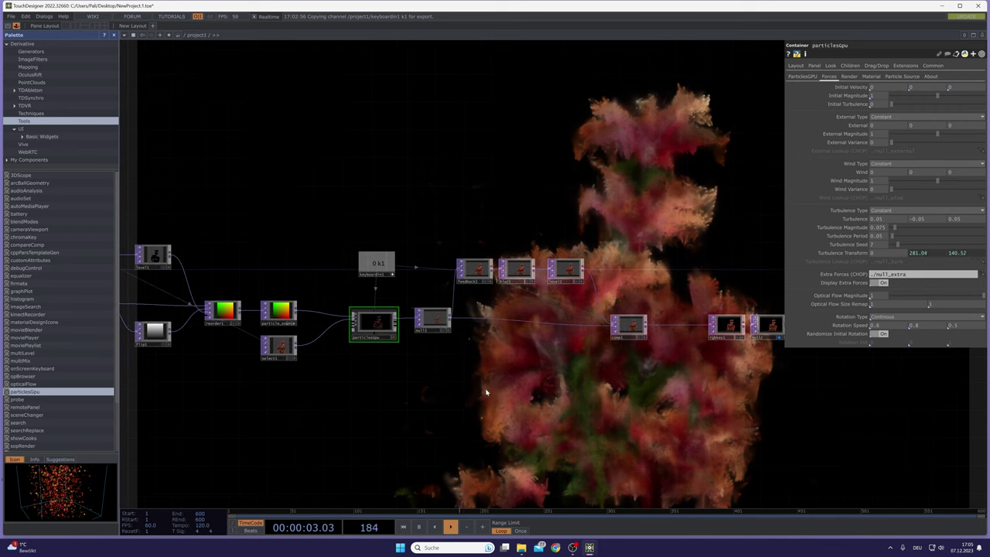
# Step: Add a Select TOP that references null1 and place it just below comp1
pyautogui.doubleClick(510, 387)
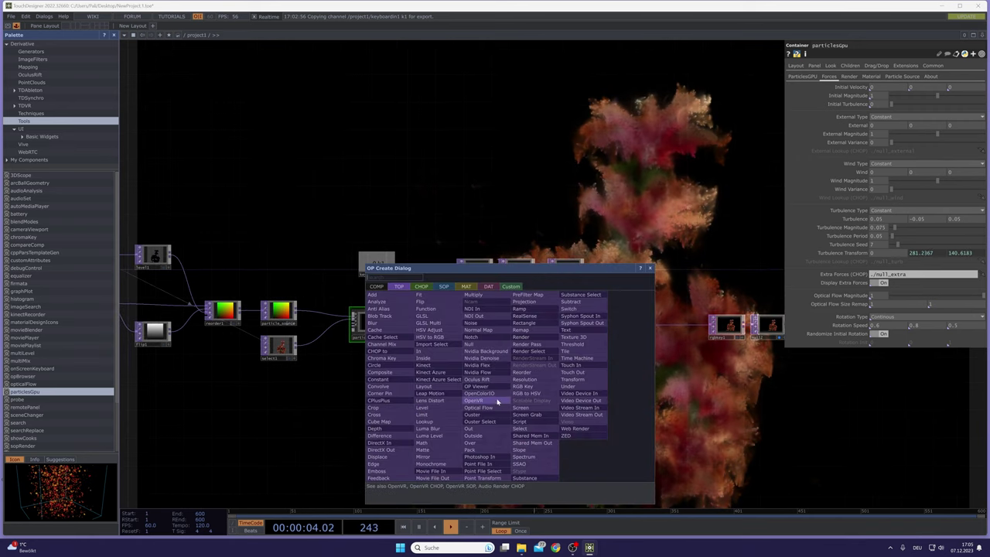
pyautogui.click(534, 429)
pyautogui.click(510, 414)
pyautogui.moveTo(431, 435); pyautogui.dragTo(609, 406)
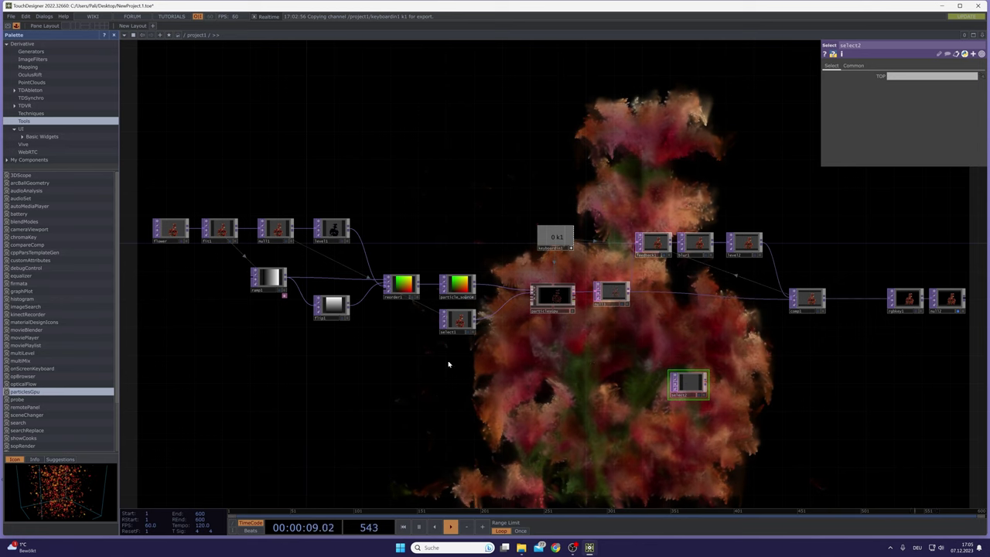
pyautogui.moveTo(284, 240); pyautogui.dragTo(694, 382)
pyautogui.moveTo(804, 386); pyautogui.dragTo(597, 394)
pyautogui.moveTo(491, 398); pyautogui.dragTo(588, 345)
# Step: Move rgbkey1 and null2 together farther downstream and align select2 directly below comp1
pyautogui.scroll(5, 688, 325)
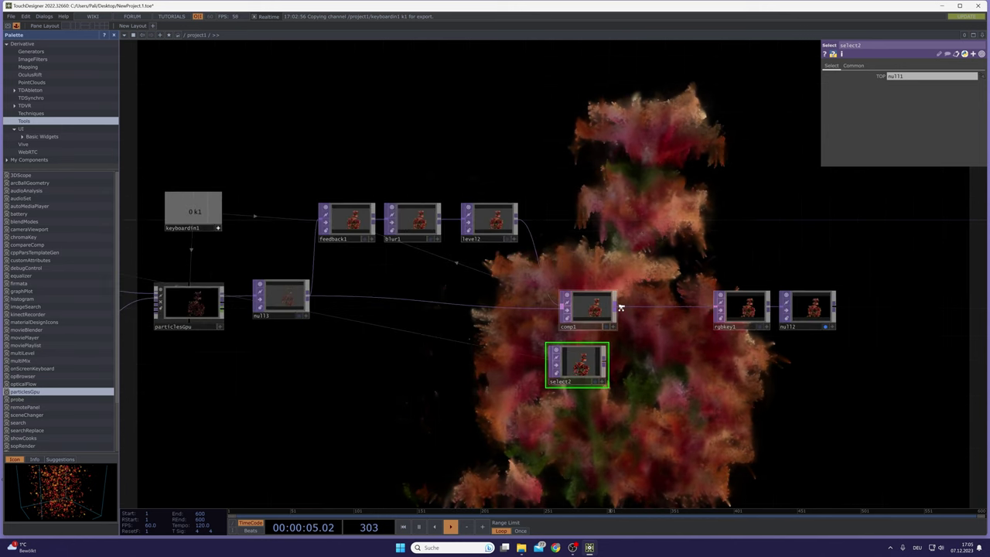
pyautogui.moveTo(854, 373); pyautogui.dragTo(665, 269, button='right')
pyautogui.moveTo(757, 343); pyautogui.dragTo(564, 331)
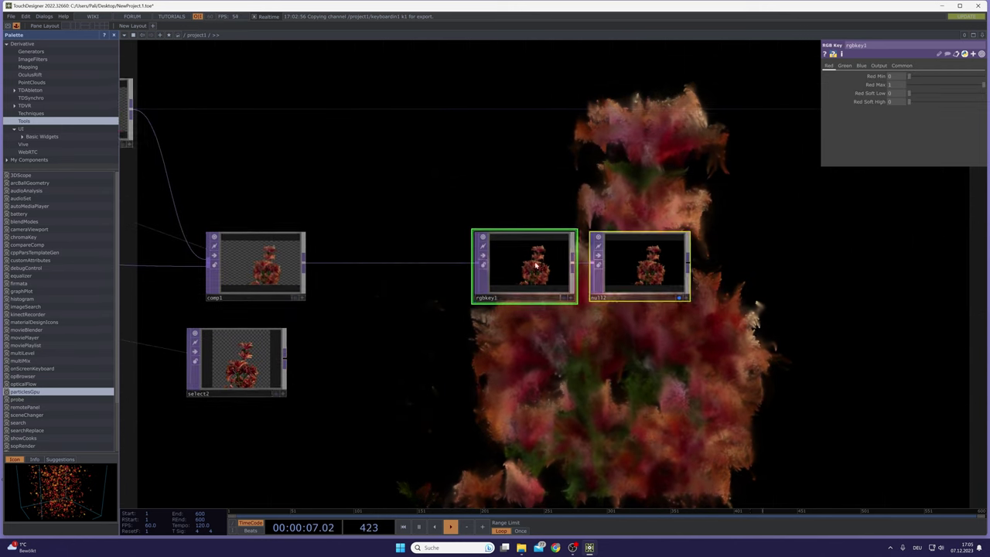
pyautogui.moveTo(536, 263); pyautogui.dragTo(731, 304)
pyautogui.moveTo(515, 340); pyautogui.dragTo(544, 336)
pyautogui.moveTo(543, 336); pyautogui.dragTo(700, 341, button='middle')
pyautogui.moveTo(371, 360); pyautogui.dragTo(386, 344)
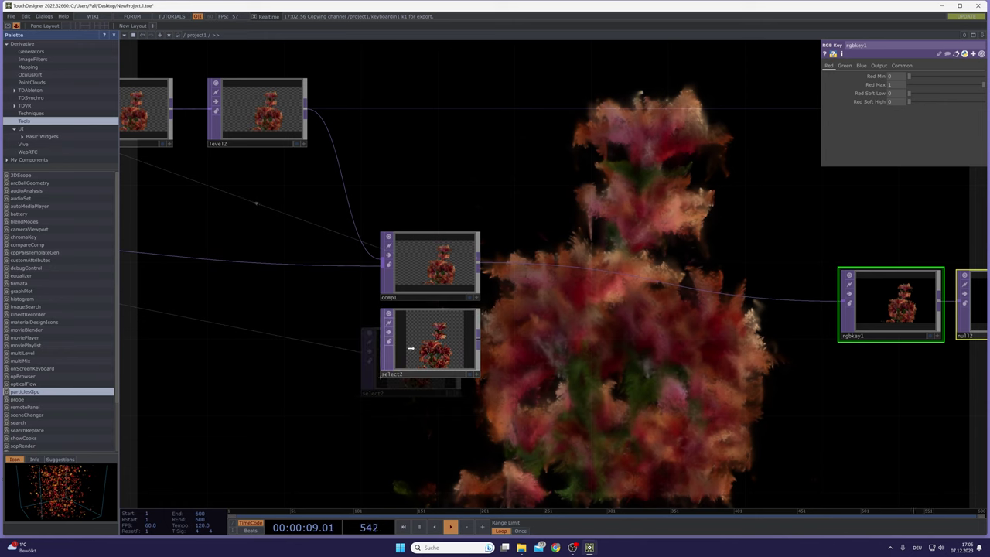
# Step: Compare the particle image in comp1 with the source image in select2 and trace the chain back to particlesGpu
pyautogui.scroll(2, 430, 249)
pyautogui.scroll(4, 429, 249)
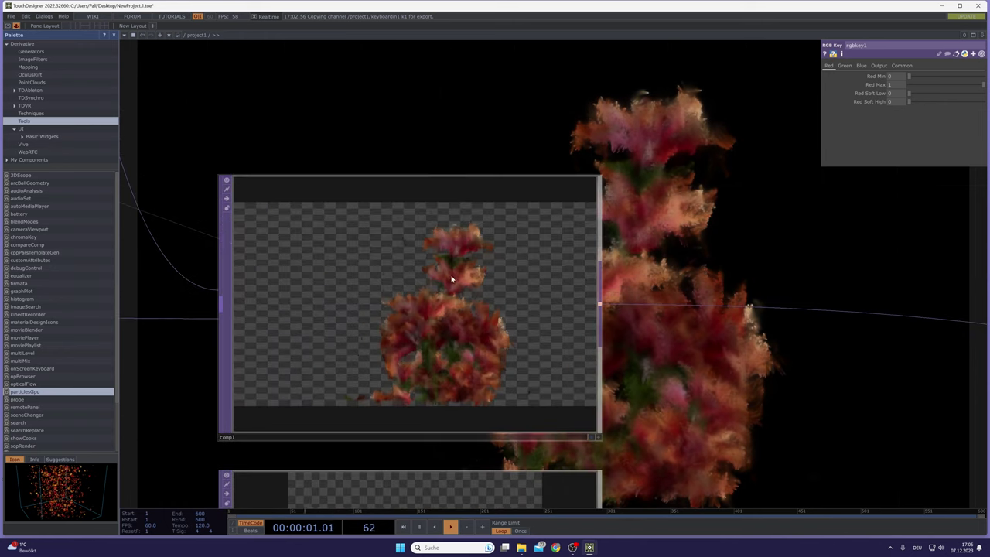
pyautogui.scroll(-3, 413, 256)
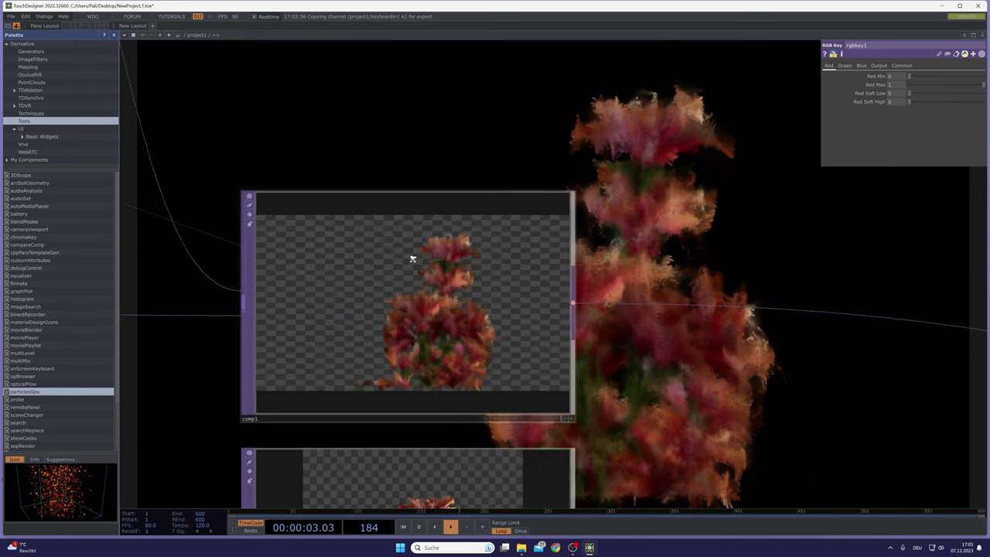
pyautogui.moveTo(637, 417); pyautogui.dragTo(626, 308)
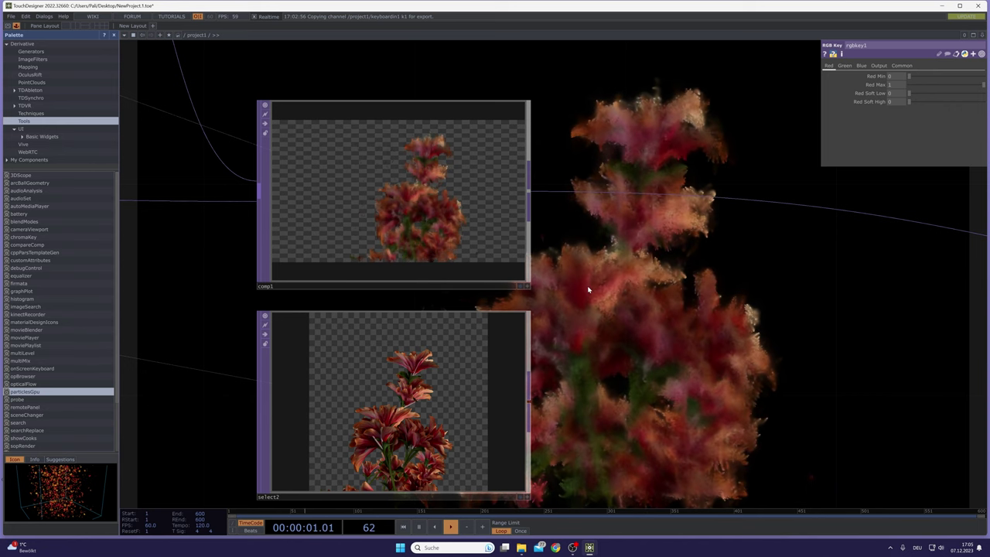
pyautogui.scroll(-5, 594, 258)
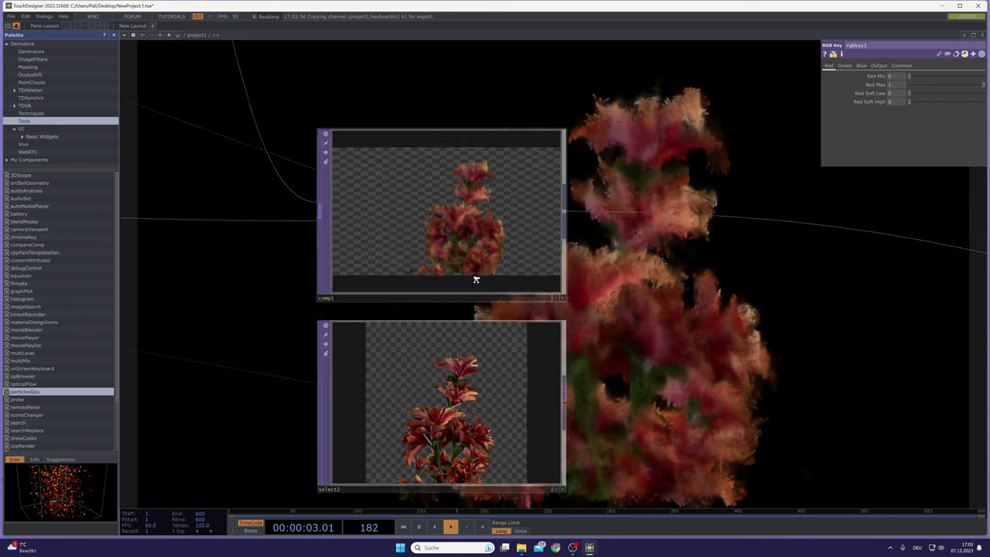
pyautogui.moveTo(338, 341); pyautogui.dragTo(589, 370)
pyautogui.scroll(-3, 576, 367)
pyautogui.moveTo(410, 362); pyautogui.dragTo(574, 360)
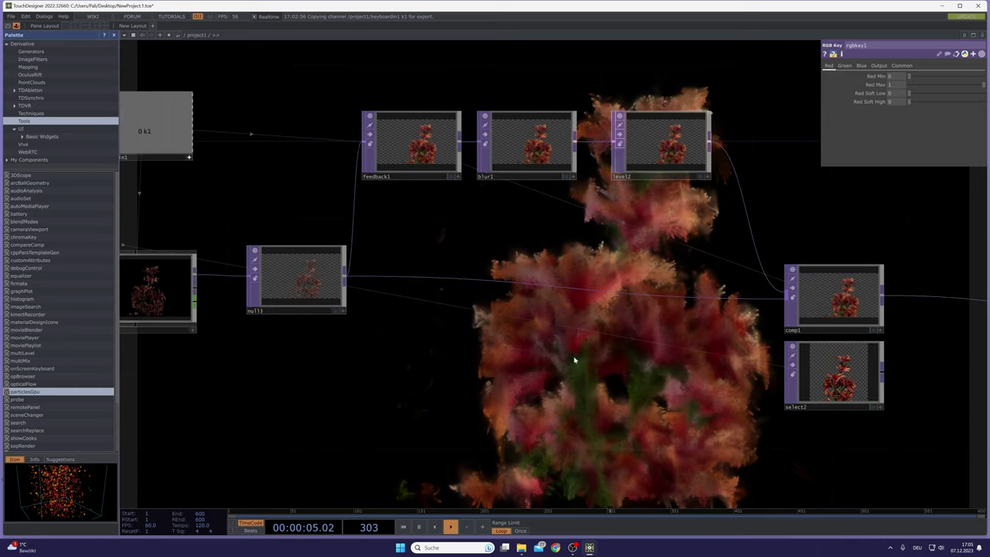
pyautogui.moveTo(341, 328); pyautogui.dragTo(444, 323)
pyautogui.click(315, 323)
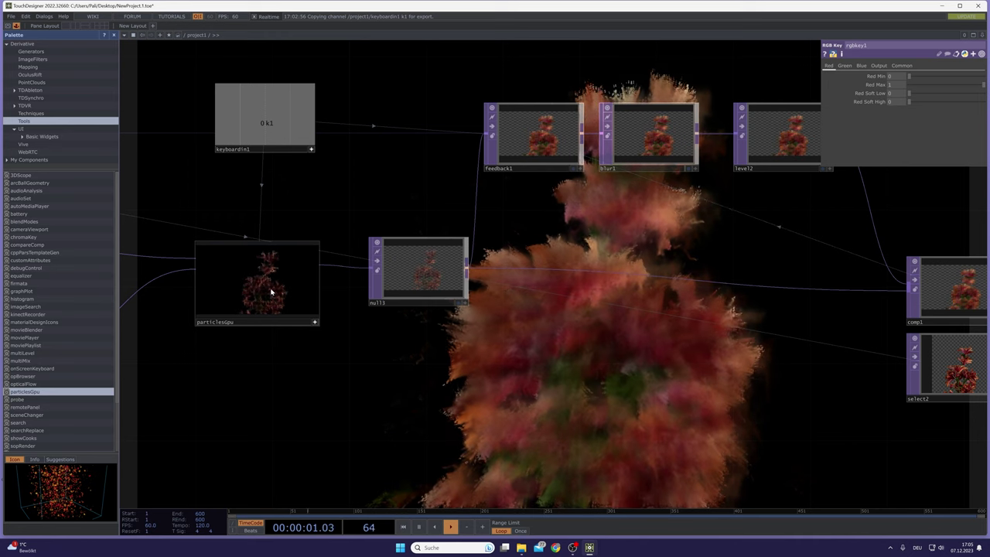
pyautogui.moveTo(656, 432); pyautogui.dragTo(437, 411)
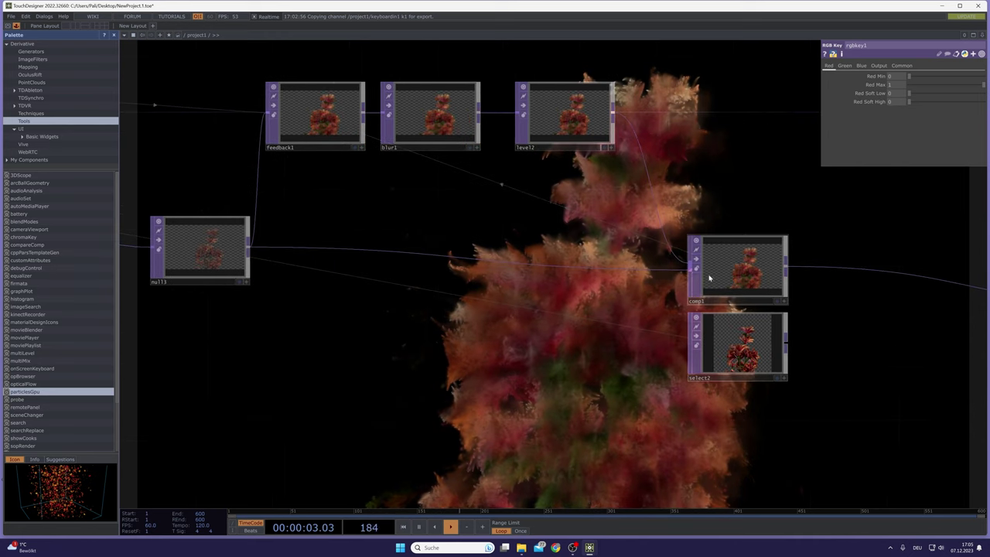
# Step: Insert an Over TOP after comp1, wiring select2 into its first input and comp1 into its second
pyautogui.moveTo(729, 385); pyautogui.dragTo(436, 423)
pyautogui.scroll(6, 455, 387)
pyautogui.moveTo(601, 286); pyautogui.dragTo(477, 302)
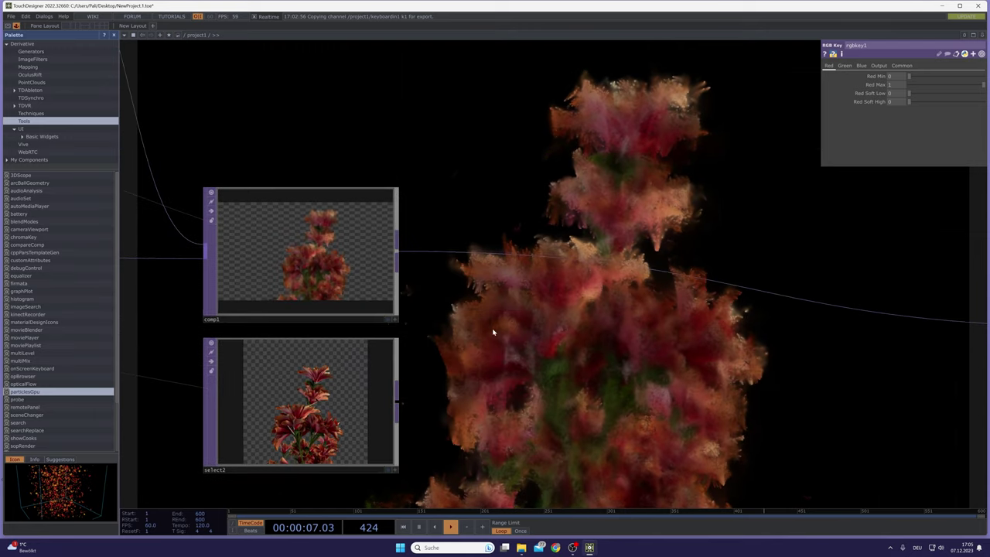
pyautogui.rightClick(516, 249)
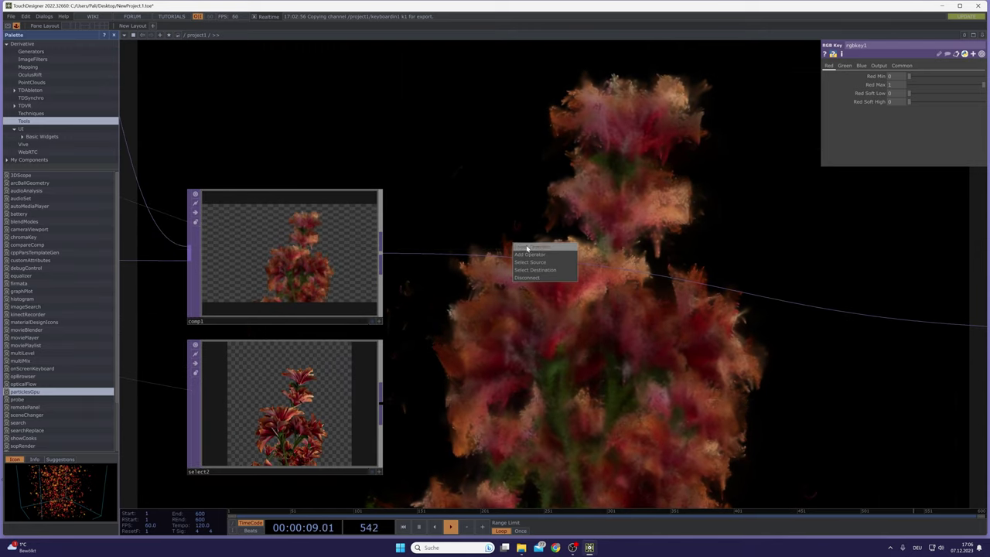
pyautogui.click(525, 253)
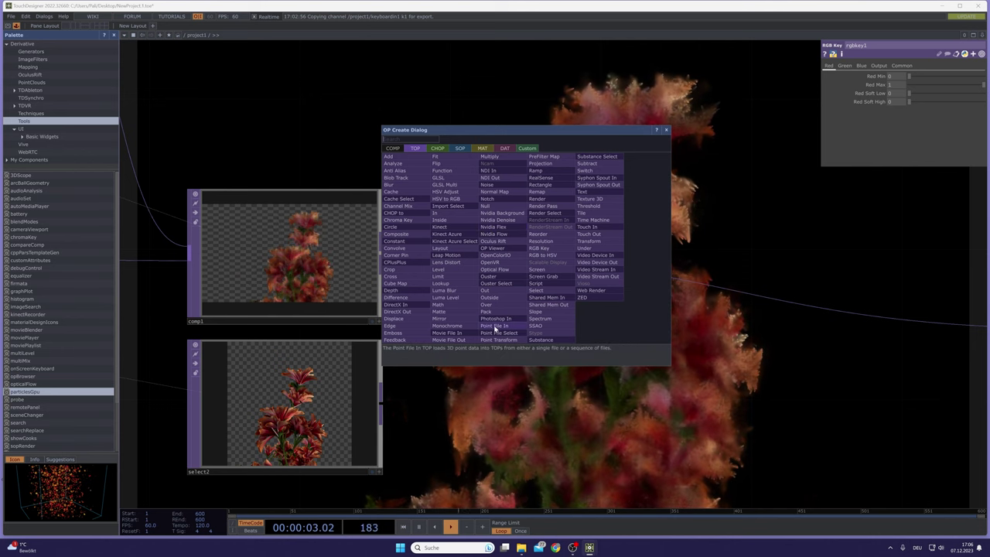
pyautogui.click(489, 304)
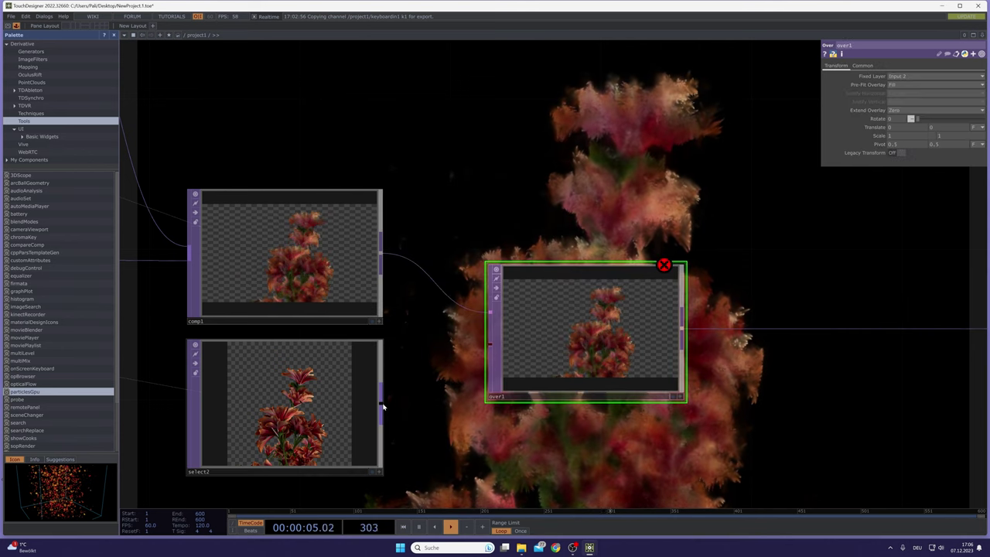
pyautogui.moveTo(381, 401); pyautogui.dragTo(490, 324)
pyautogui.moveTo(383, 257); pyautogui.dragTo(498, 350)
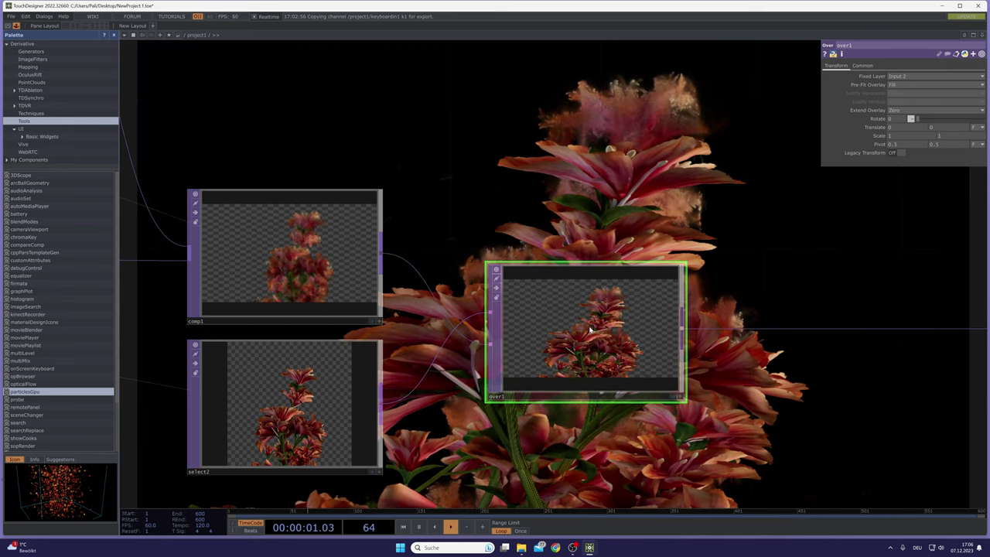
# Step: Move over1 farther downstream and reposition select2 lower and farther upstream to make room between them
pyautogui.moveTo(590, 329); pyautogui.dragTo(664, 330)
pyautogui.moveTo(437, 436); pyautogui.dragTo(580, 340)
pyautogui.scroll(-3, 580, 339)
pyautogui.moveTo(506, 329); pyautogui.dragTo(366, 398)
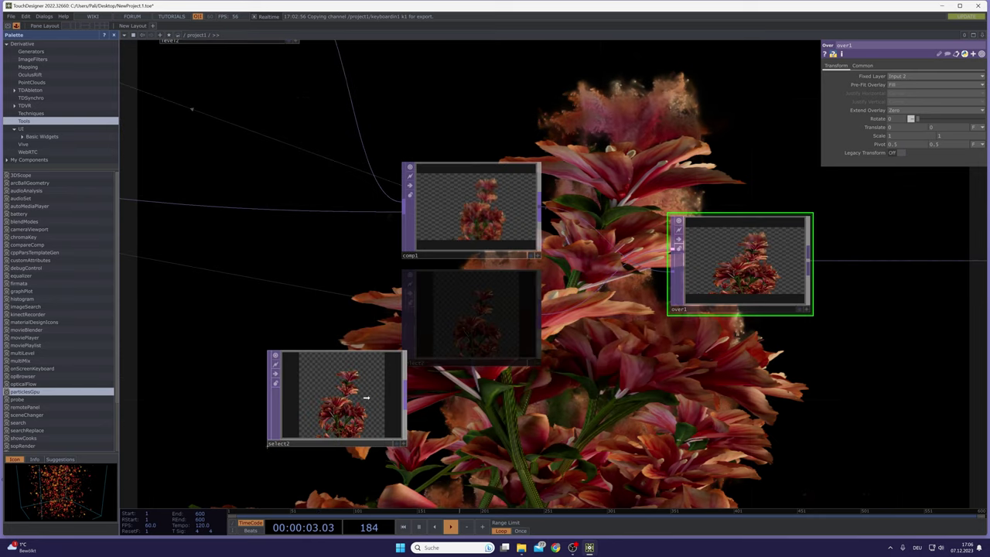
pyautogui.moveTo(470, 486); pyautogui.dragTo(692, 364)
pyautogui.moveTo(603, 295); pyautogui.dragTo(496, 296)
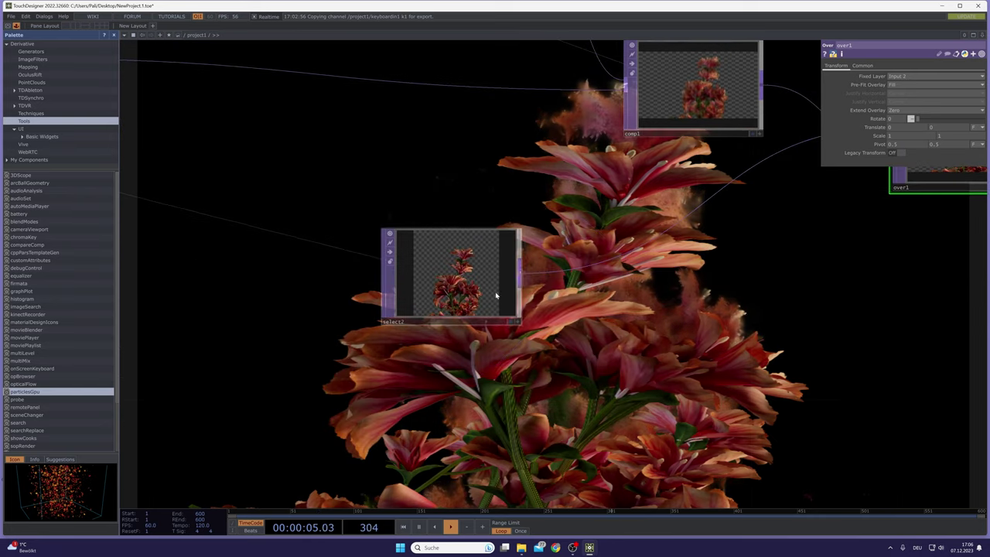
# Step: Insert a Fit TOP on the wire between select2 and over1
pyautogui.rightClick(537, 273)
pyautogui.click(550, 265)
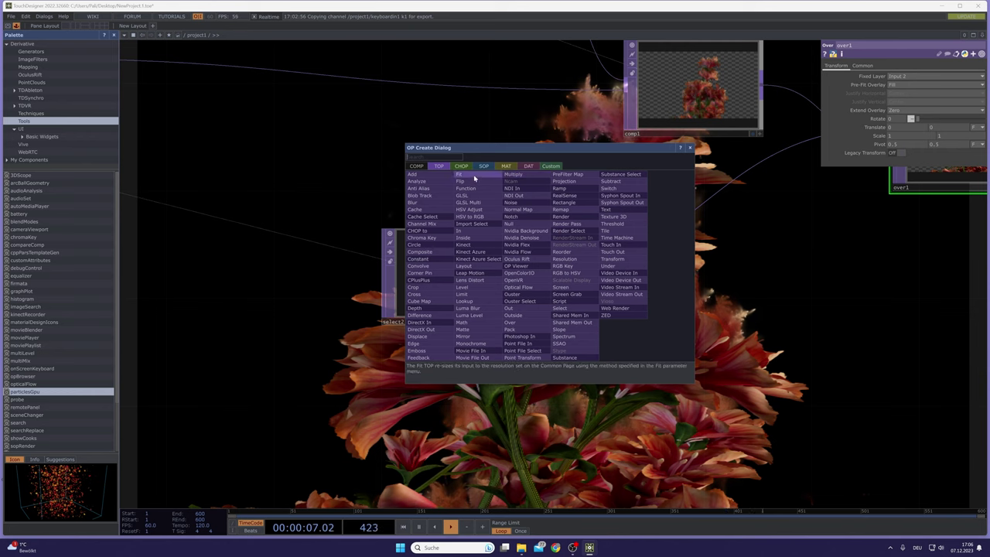
pyautogui.click(474, 177)
pyautogui.click(639, 273)
pyautogui.moveTo(501, 205); pyautogui.dragTo(496, 267)
# Step: Set the output resolution of fit2 to 3840 x 2160
pyautogui.click(456, 314)
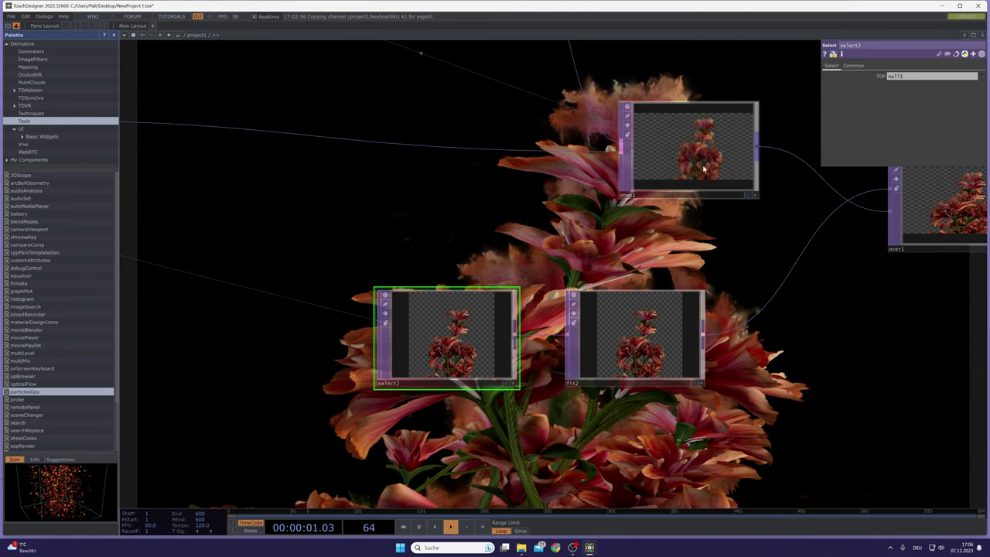
pyautogui.click(634, 332)
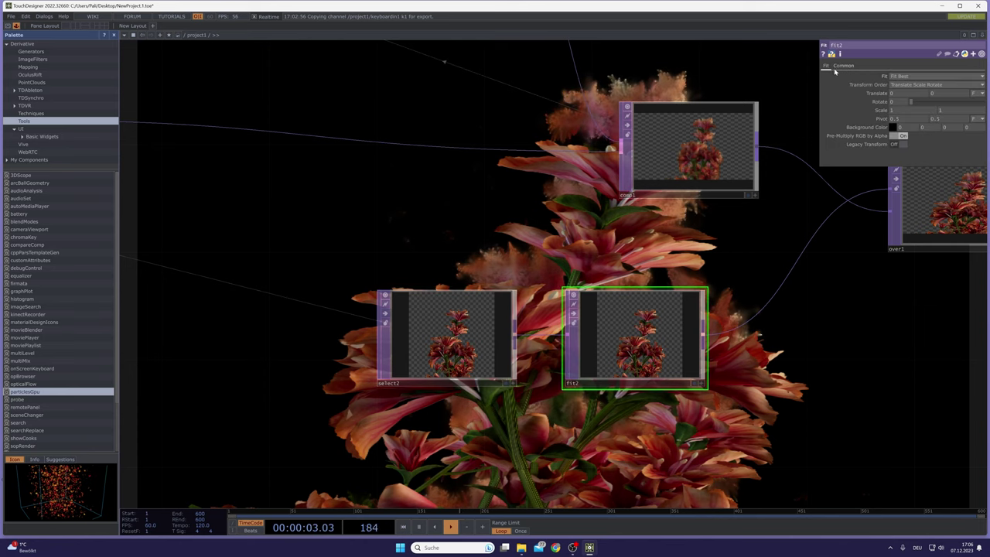
pyautogui.click(979, 85)
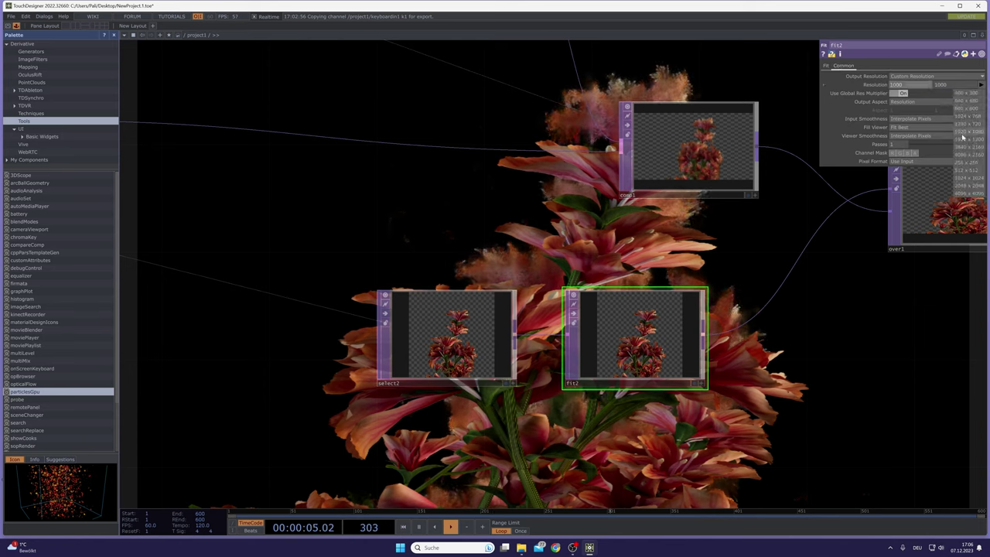
pyautogui.click(965, 149)
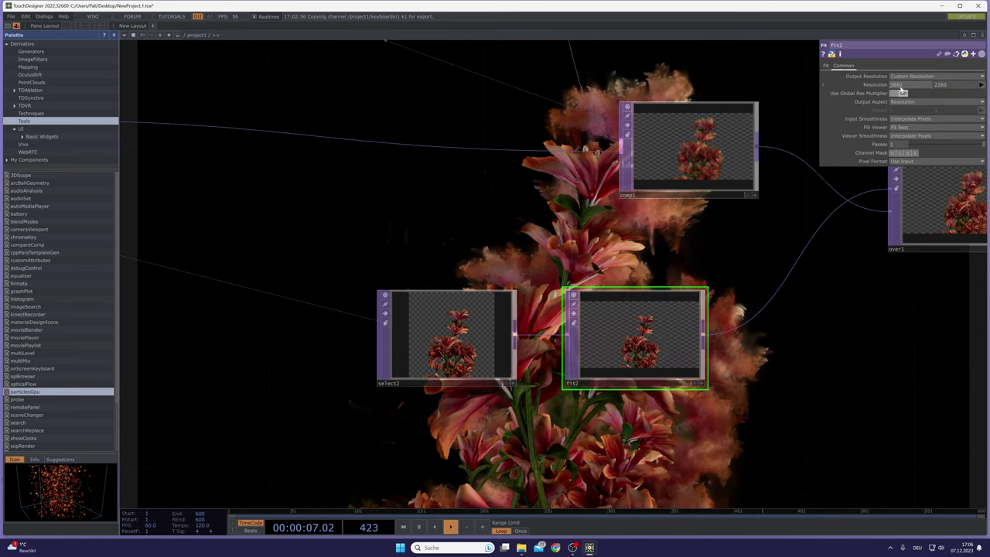
# Step: Try the Fit Outside mode on fit2 and return it to Fit Best
pyautogui.moveTo(800, 238); pyautogui.dragTo(643, 253)
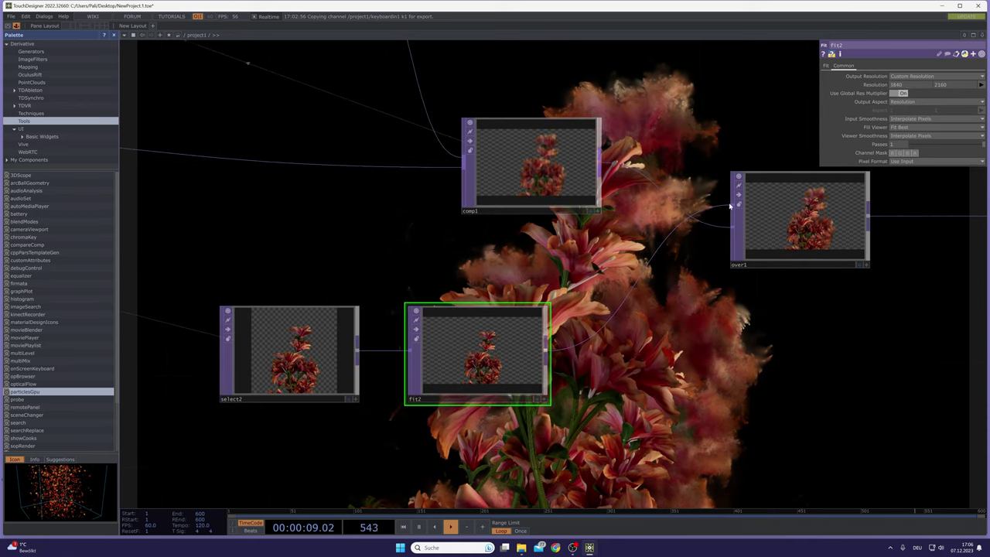
pyautogui.click(825, 65)
pyautogui.click(913, 76)
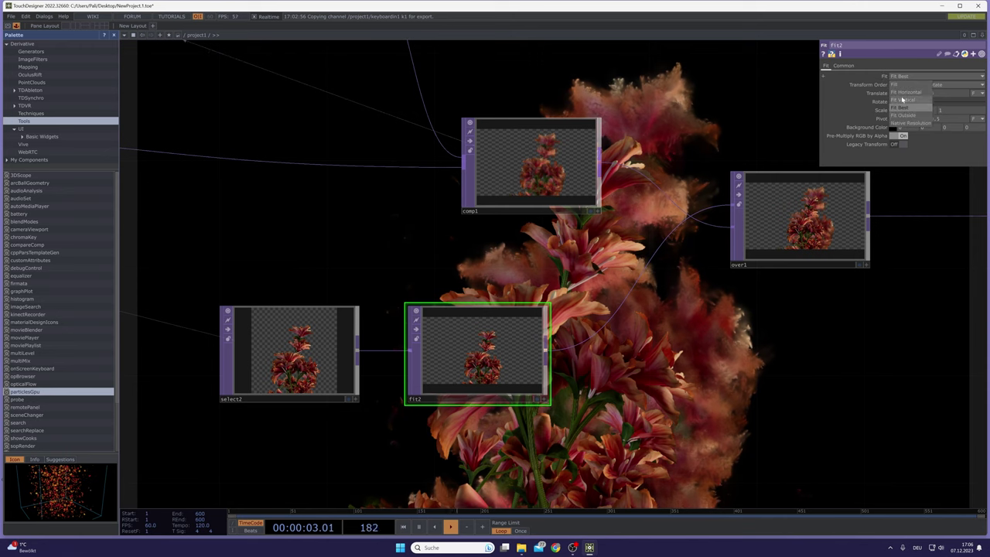
pyautogui.click(903, 116)
pyautogui.click(905, 75)
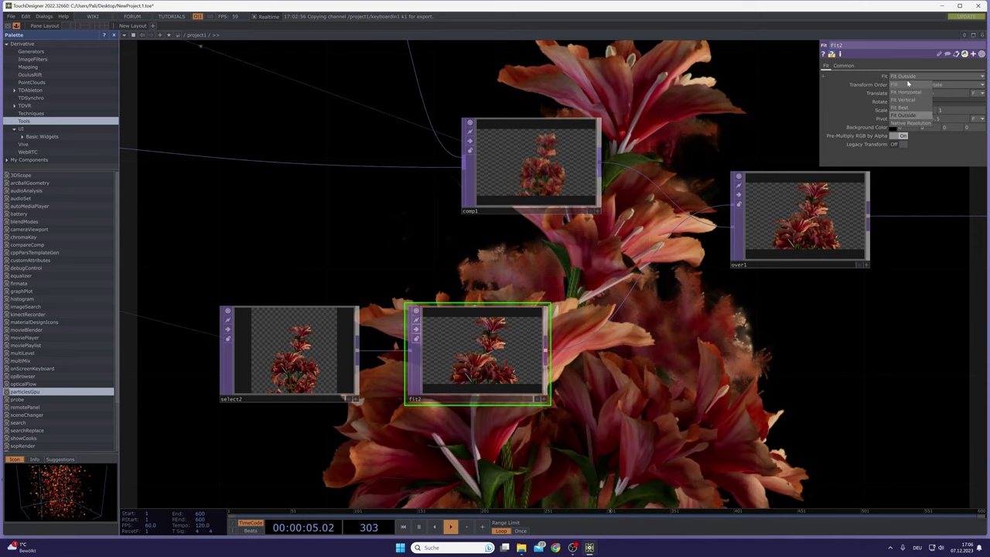
pyautogui.click(901, 108)
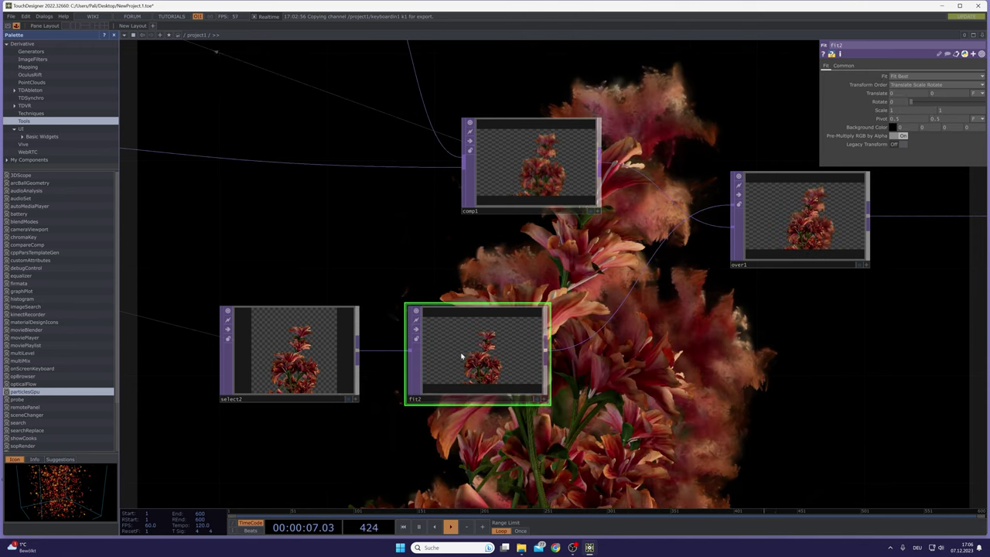
# Step: Align the source flower with the particle flower by setting fit2's Scale to 1.183 and Translate to 0.042, 0.074
pyautogui.moveTo(598, 345); pyautogui.dragTo(405, 369)
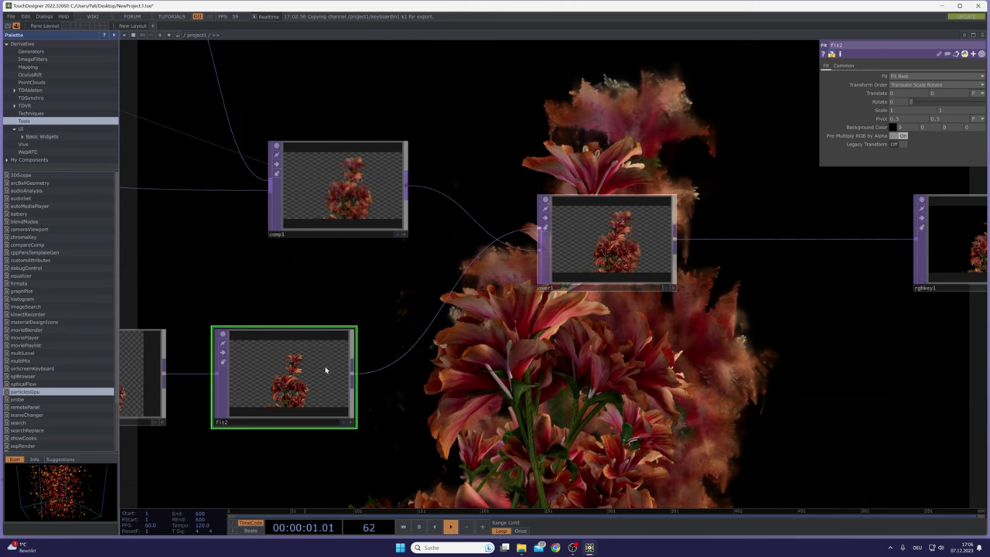
pyautogui.moveTo(765, 316); pyautogui.dragTo(600, 385)
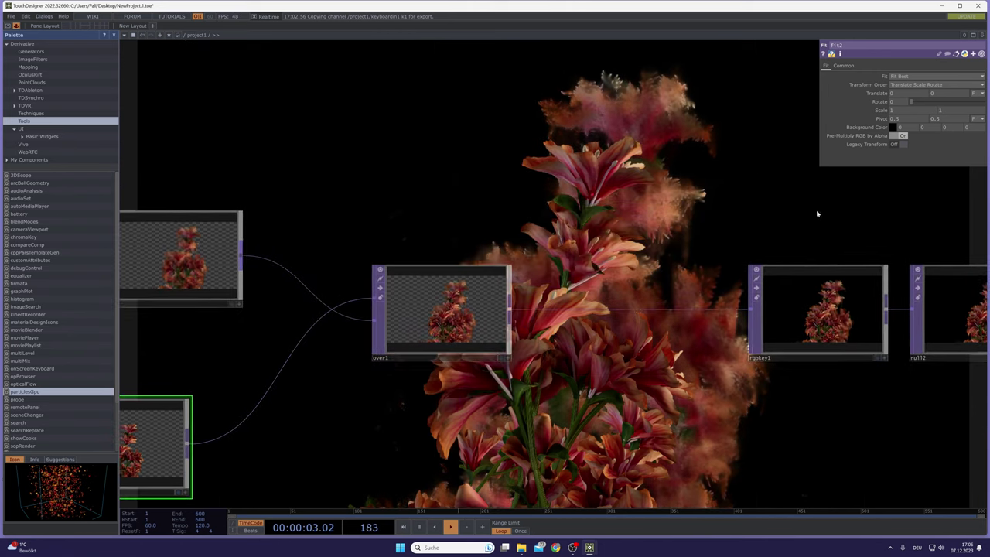
pyautogui.moveTo(879, 111)
pyautogui.mouseDown(button='middle')
pyautogui.moveTo(879, 98)
pyautogui.moveTo(903, 84)
pyautogui.moveTo(938, 81)
pyautogui.moveTo(880, 110)
pyautogui.moveTo(880, 98)
pyautogui.mouseUp(button='middle')
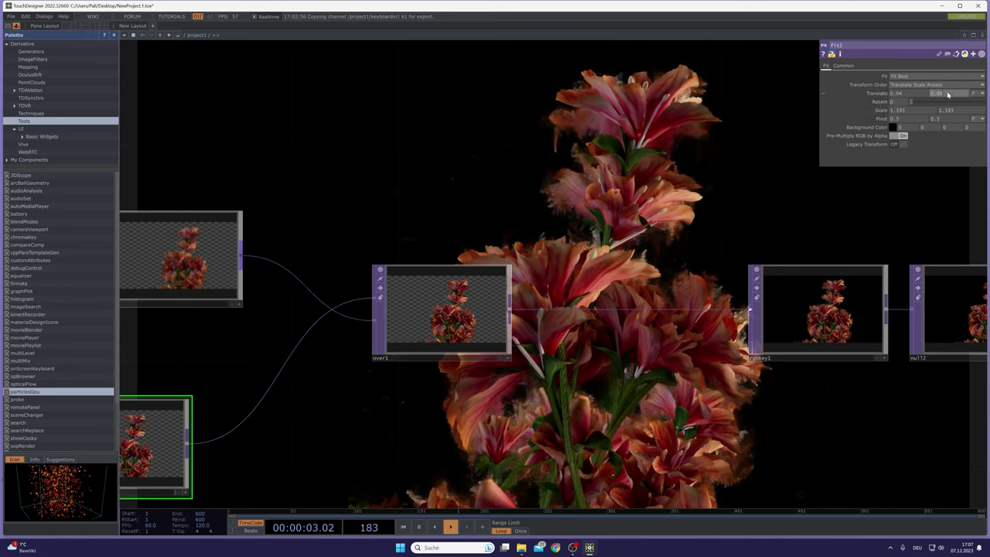
pyautogui.moveTo(948, 94); pyautogui.dragTo(973, 101, button='middle')
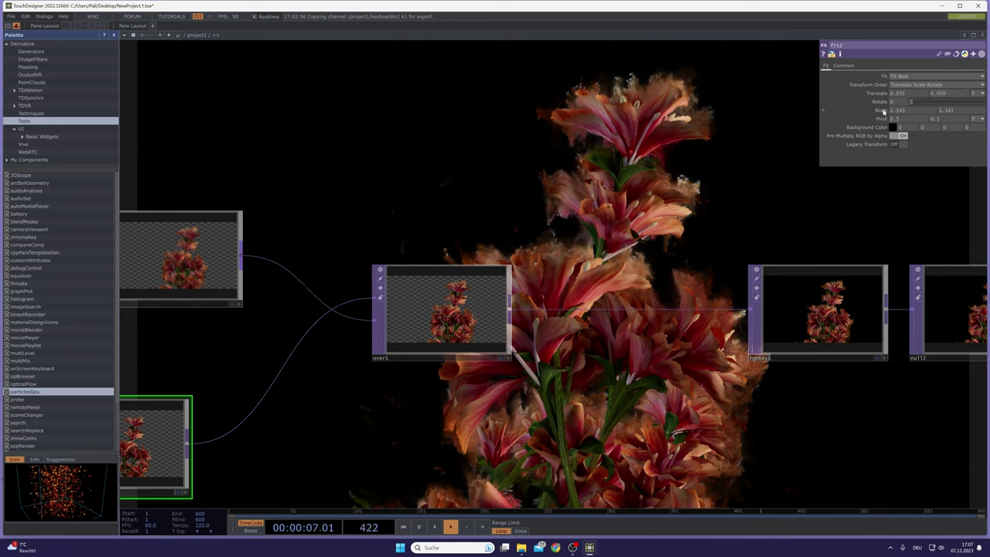
pyautogui.moveTo(884, 112); pyautogui.dragTo(884, 113, button='middle')
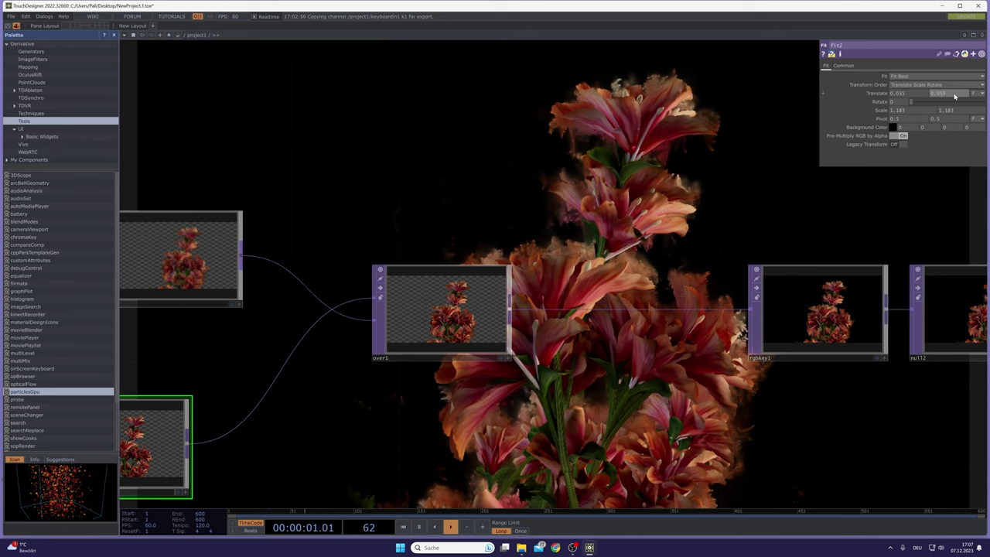
pyautogui.moveTo(954, 96)
pyautogui.mouseDown(button='middle')
pyautogui.moveTo(963, 112)
pyautogui.moveTo(922, 97)
pyautogui.moveTo(923, 111)
pyautogui.moveTo(957, 109)
pyautogui.moveTo(955, 82)
pyautogui.mouseUp(button='middle')
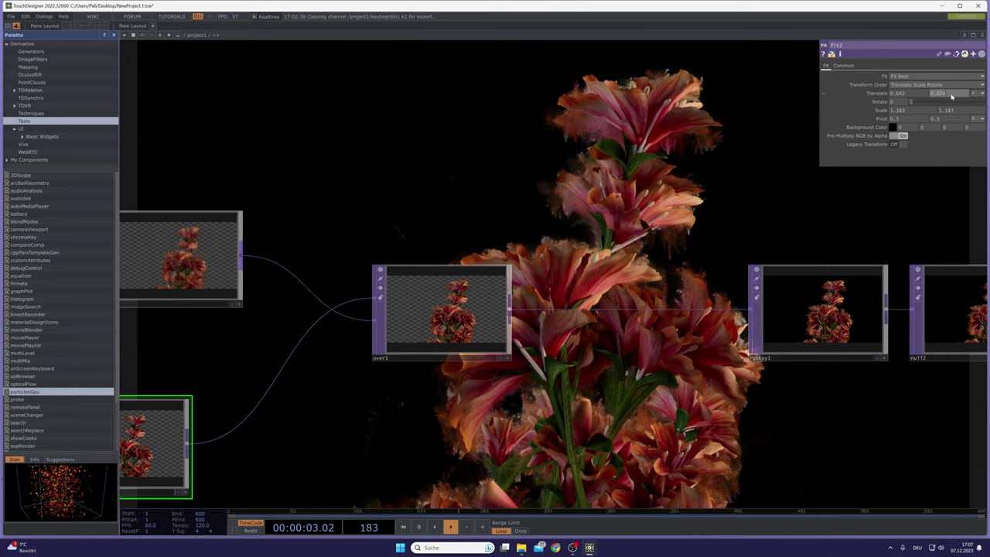
pyautogui.moveTo(951, 96); pyautogui.dragTo(951, 96, button='middle')
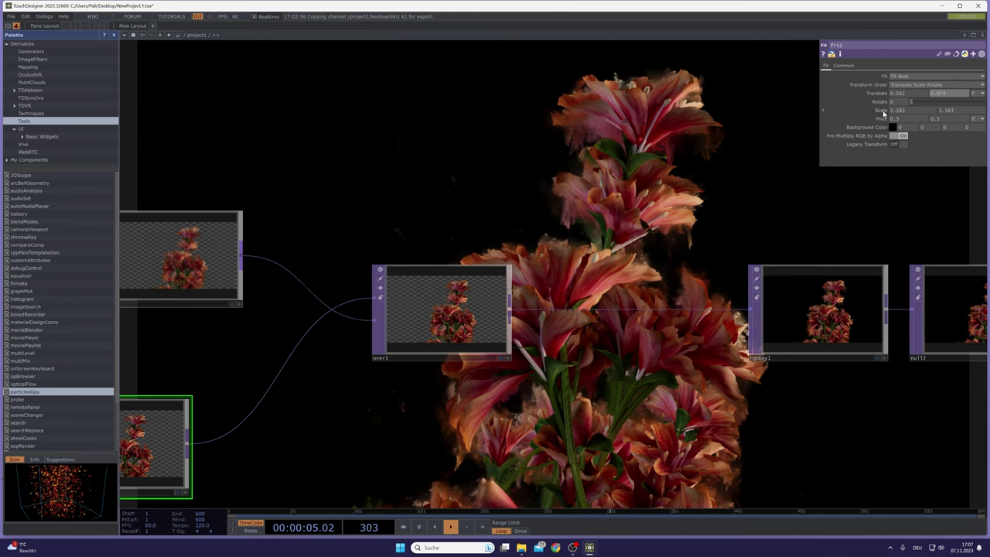
# Step: Refine the alignment by setting fit2's Scale to 1.179 and its vertical Translate to 0.051
pyautogui.moveTo(880, 111); pyautogui.dragTo(862, 101, button='middle')
pyautogui.moveTo(958, 95)
pyautogui.mouseDown(button='middle')
pyautogui.moveTo(955, 82)
pyautogui.moveTo(956, 101)
pyautogui.mouseUp(button='middle')
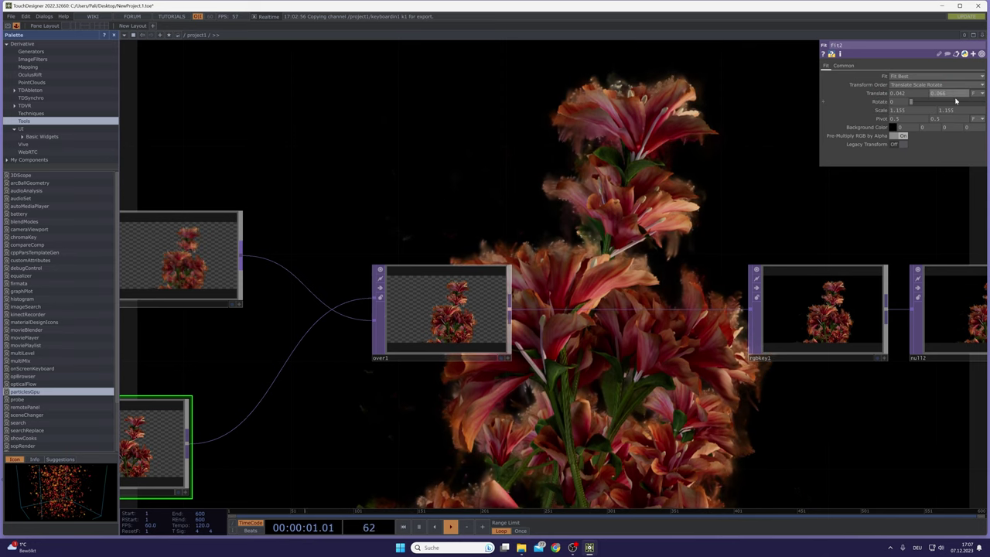
pyautogui.moveTo(614, 192); pyautogui.dragTo(736, 130)
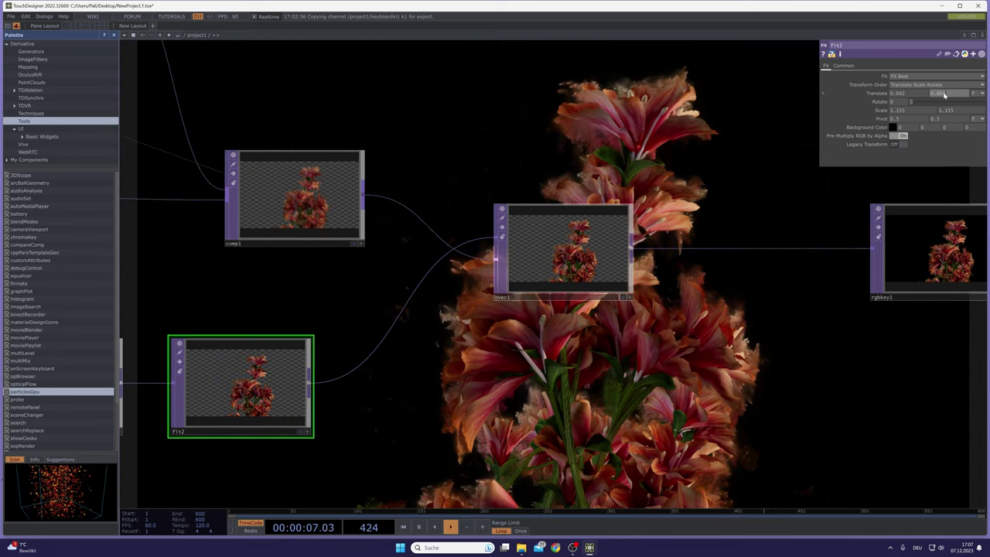
pyautogui.moveTo(944, 94); pyautogui.dragTo(944, 84, button='middle')
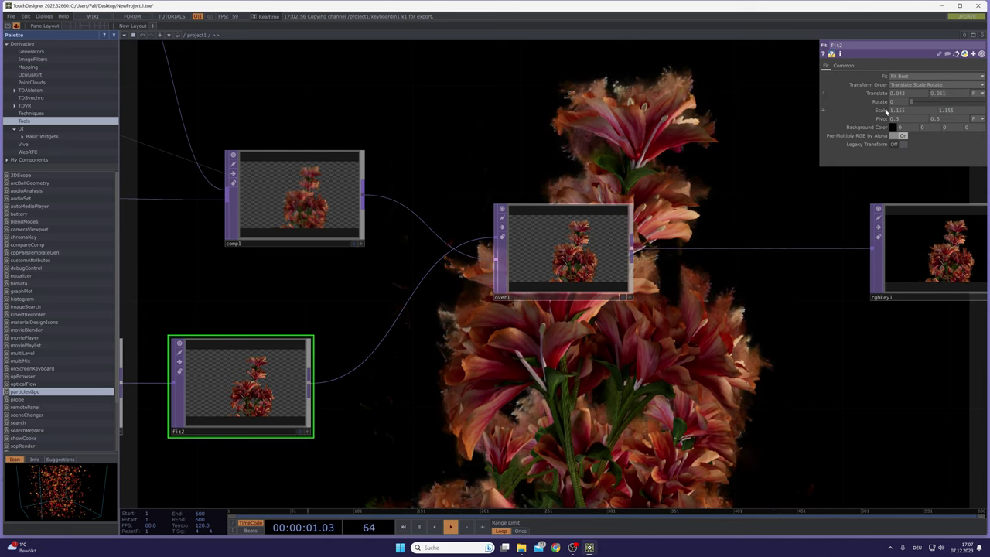
pyautogui.moveTo(885, 110)
pyautogui.mouseDown(button='middle')
pyautogui.moveTo(884, 122)
pyautogui.moveTo(879, 97)
pyautogui.moveTo(886, 112)
pyautogui.mouseUp(button='middle')
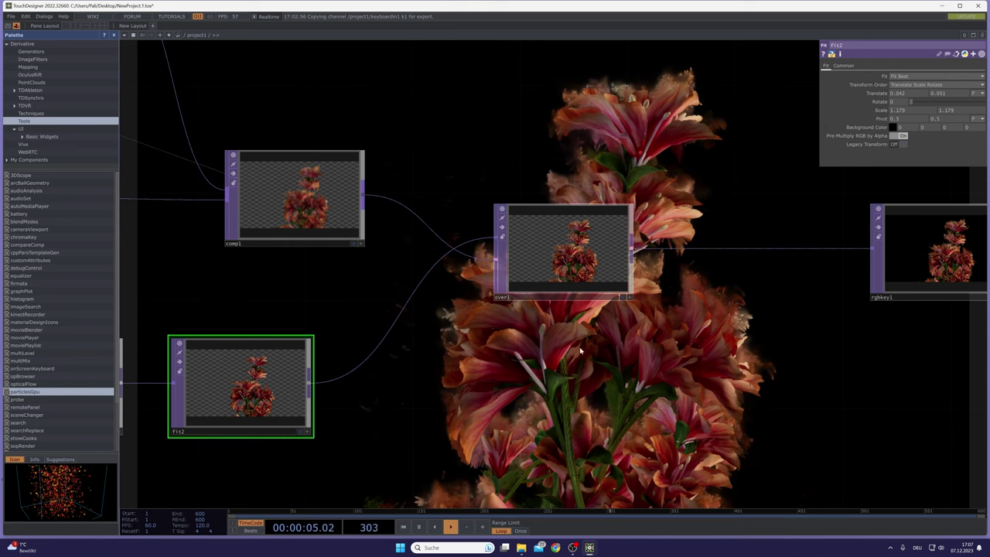
pyautogui.scroll(-3, 525, 349)
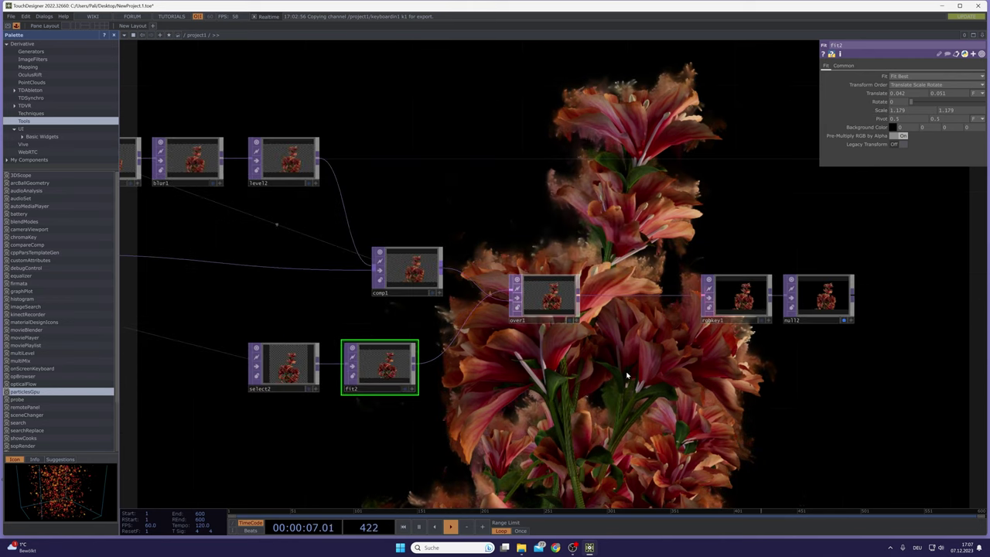
# Step: Move rgbkey1 and null2 farther along the chain, delete over1, and wire comp1 directly into rgbkey1
pyautogui.moveTo(814, 329); pyautogui.dragTo(707, 322)
pyautogui.moveTo(769, 365); pyautogui.dragTo(591, 263)
pyautogui.moveTo(633, 290); pyautogui.dragTo(771, 289)
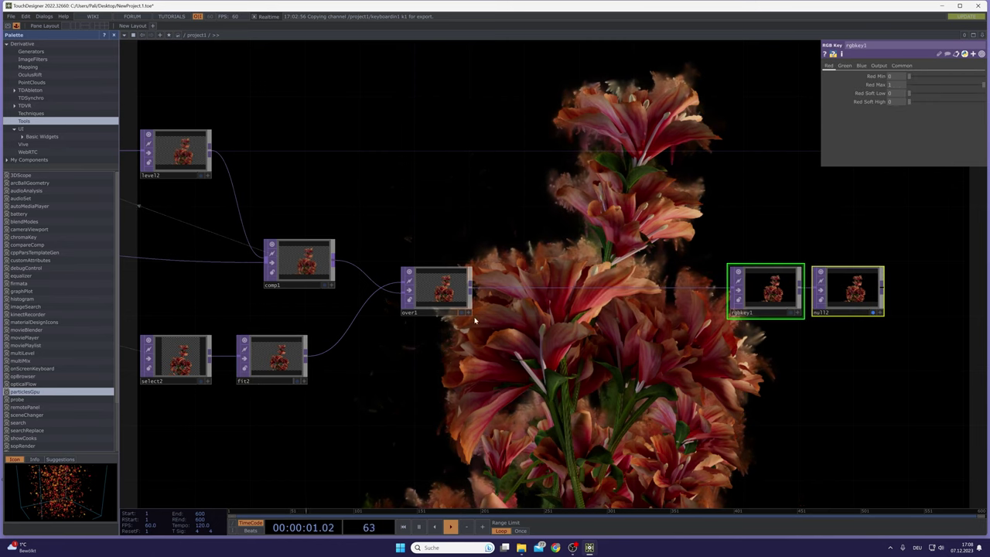
pyautogui.click(430, 297)
pyautogui.press('Delete')
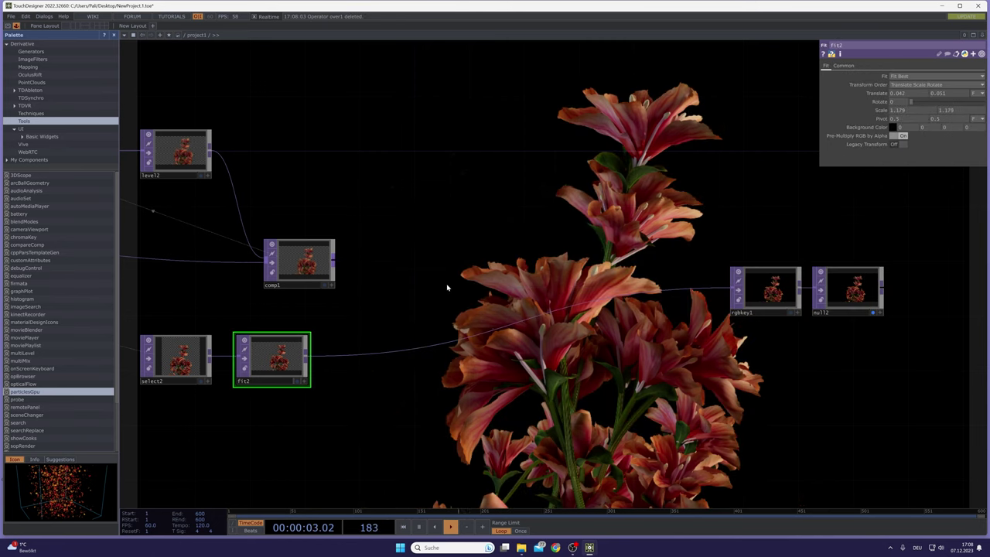
pyautogui.moveTo(334, 264); pyautogui.dragTo(735, 290)
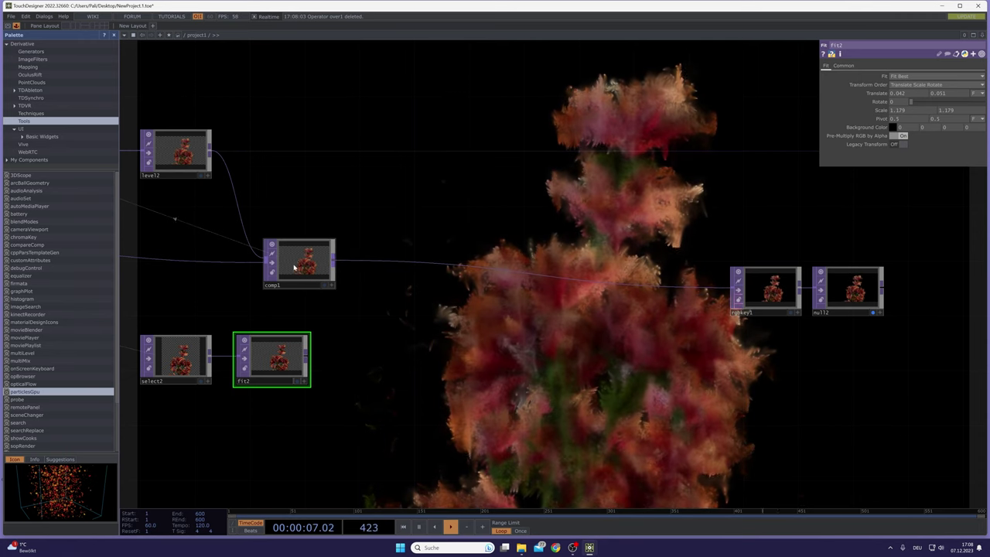
pyautogui.moveTo(294, 267); pyautogui.dragTo(281, 267)
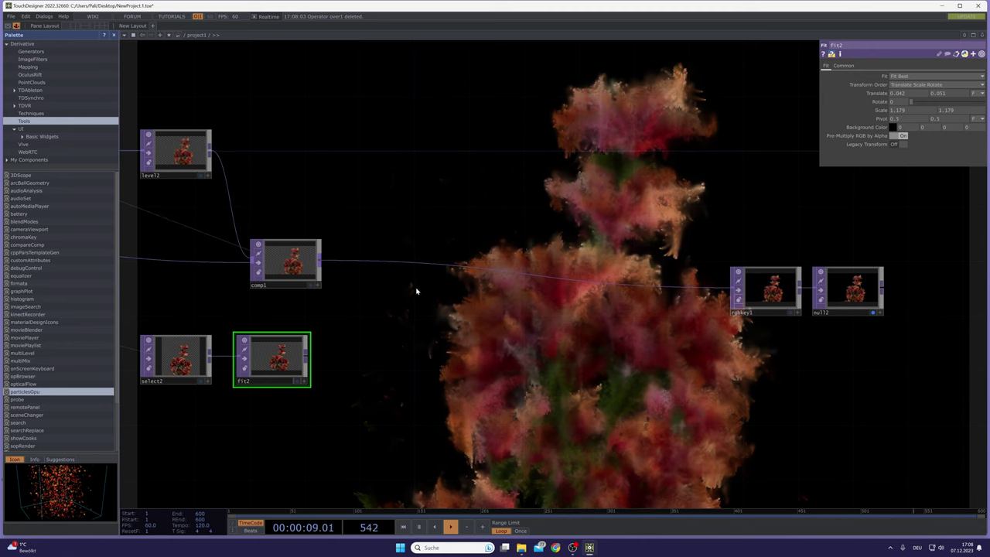
# Step: Insert a Matte TOP on the connection between comp1 and rgbkey1
pyautogui.rightClick(453, 271)
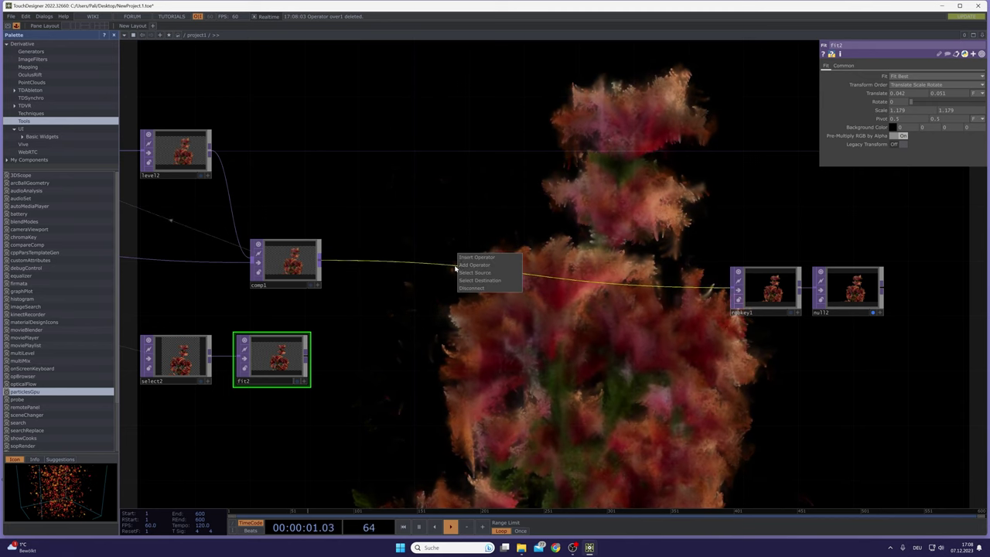
pyautogui.click(483, 256)
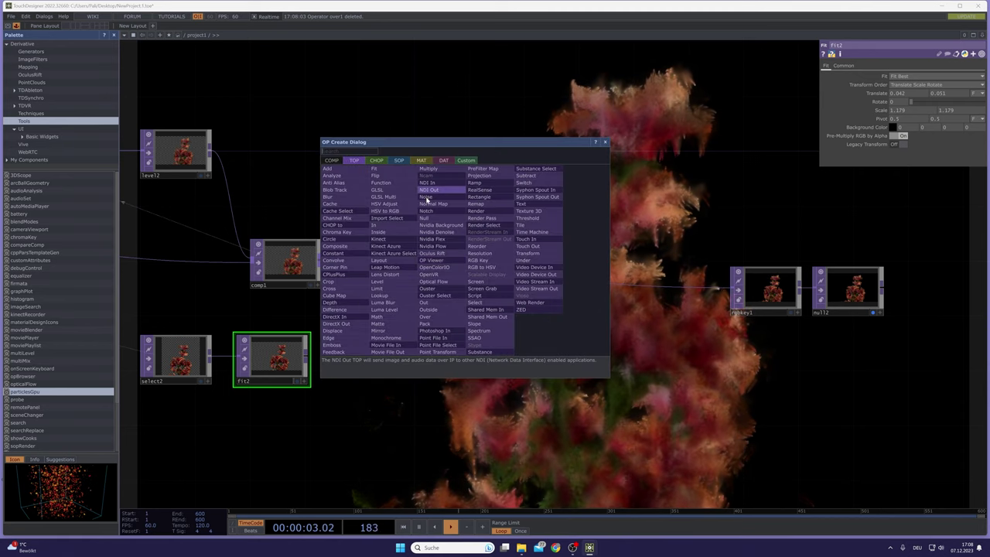
pyautogui.click(378, 322)
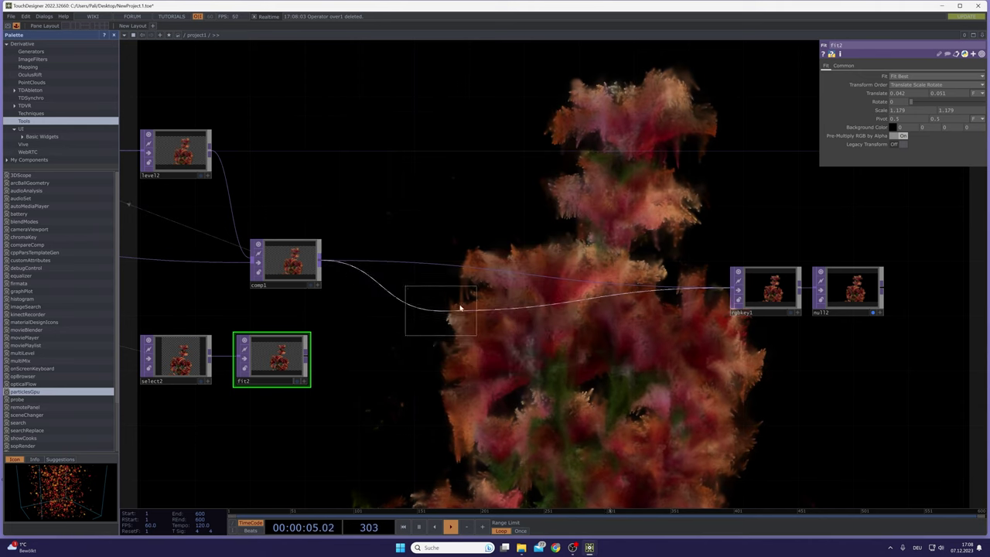
pyautogui.click(466, 259)
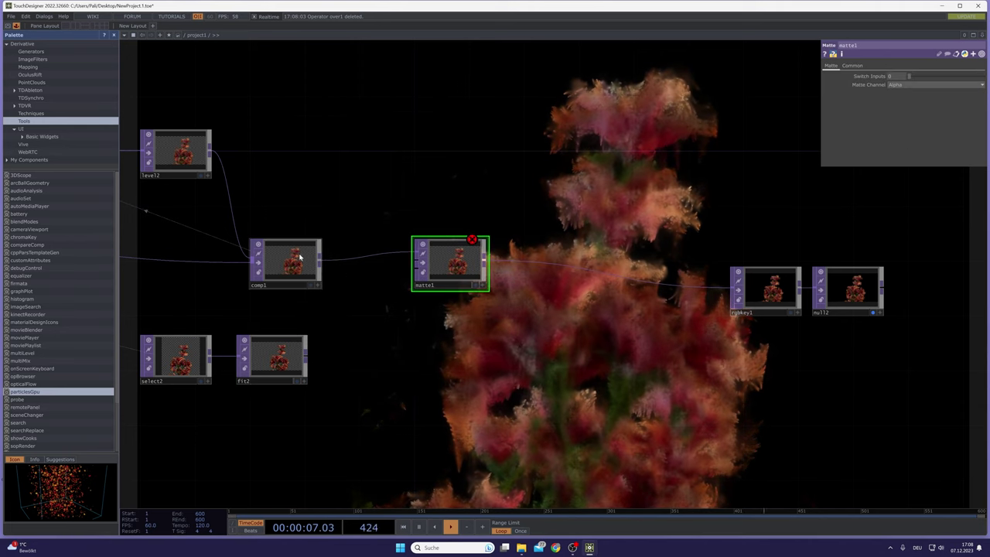
# Step: Connect fit2 to the second input of matte1 and shift matte1 slightly away from its sources
pyautogui.scroll(5, 300, 258)
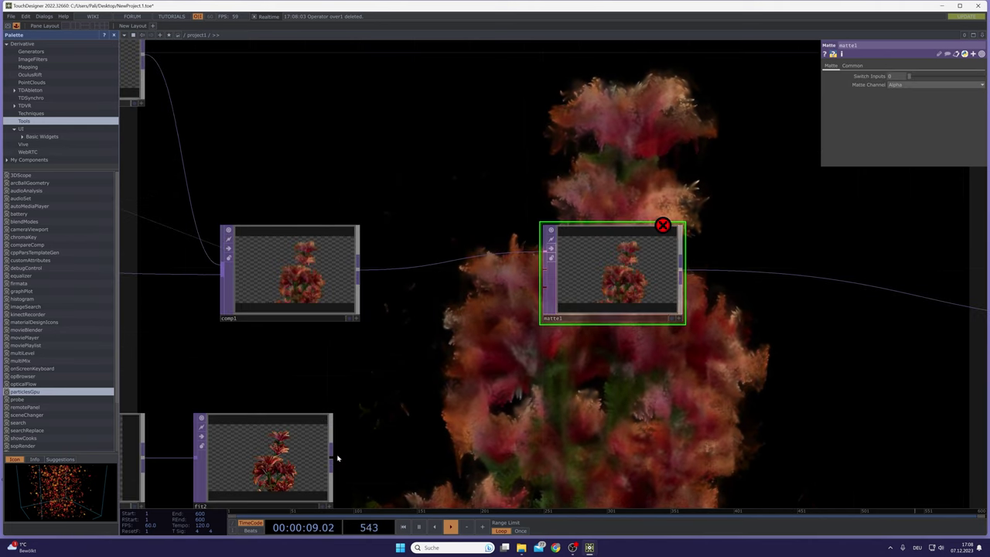
pyautogui.moveTo(337, 457); pyautogui.dragTo(545, 272)
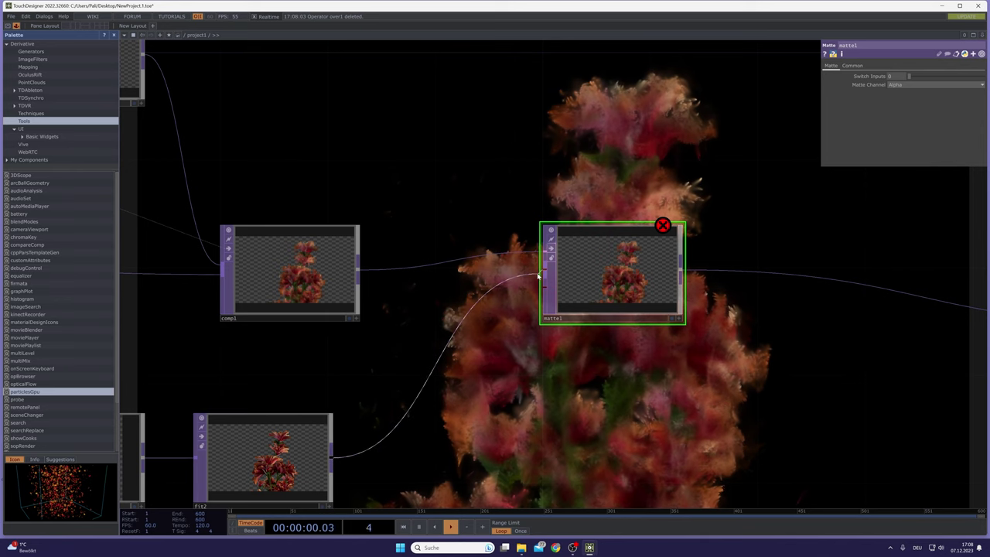
pyautogui.click(315, 275)
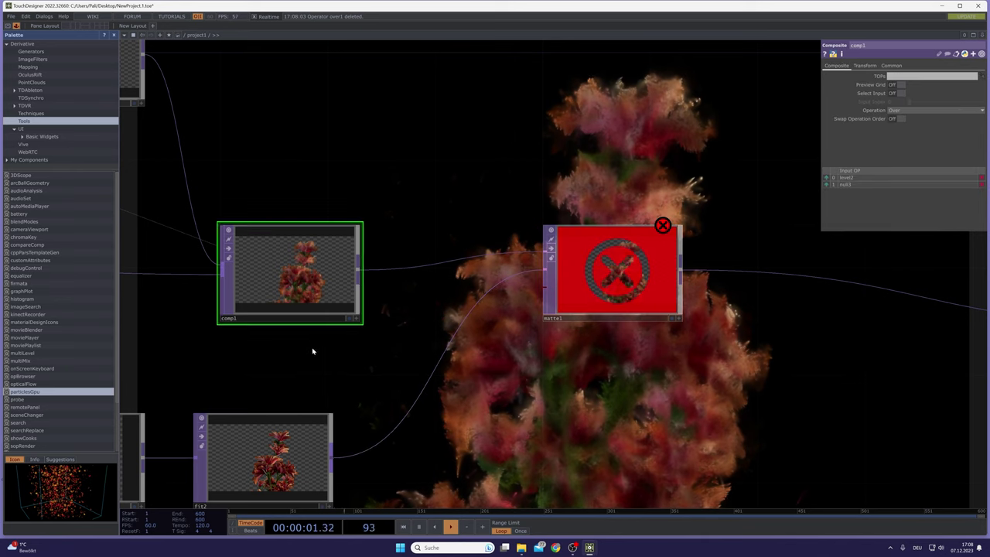
pyautogui.click(287, 442)
pyautogui.moveTo(415, 364); pyautogui.dragTo(232, 252)
pyautogui.moveTo(417, 192); pyautogui.dragTo(499, 218)
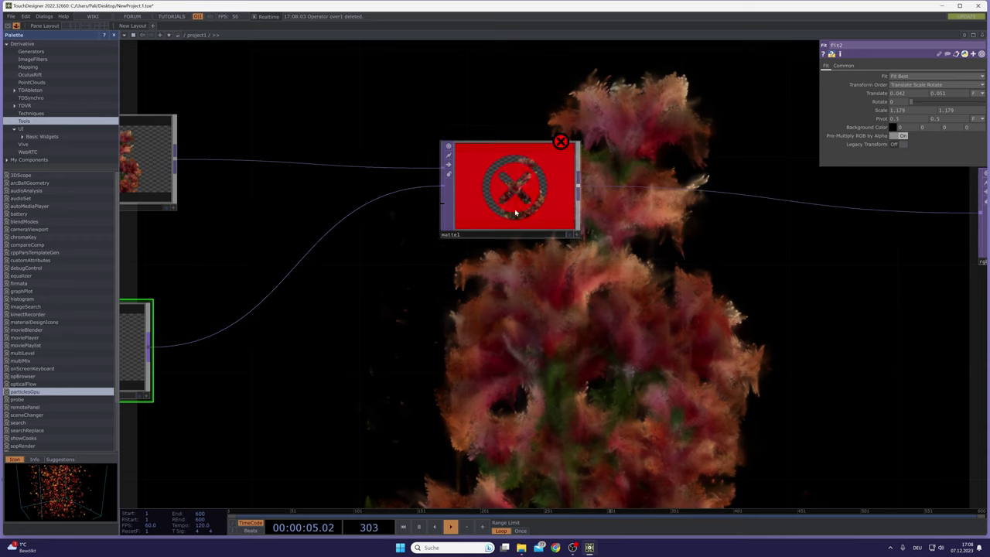
pyautogui.moveTo(421, 284); pyautogui.dragTo(456, 262)
pyautogui.moveTo(523, 174); pyautogui.dragTo(551, 175)
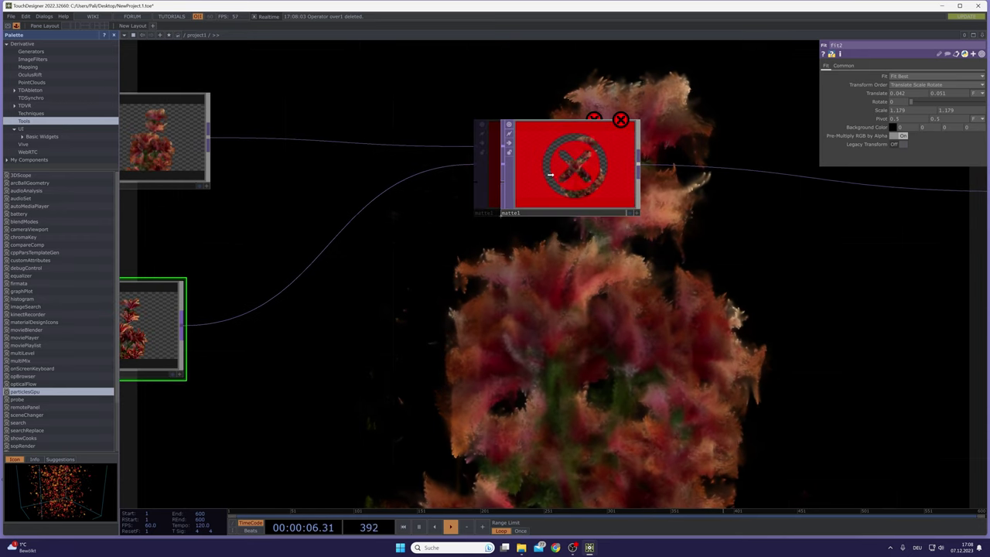
# Step: Add a Noise TOP below matte1 and wire fit2 into its input
pyautogui.rightClick(501, 183)
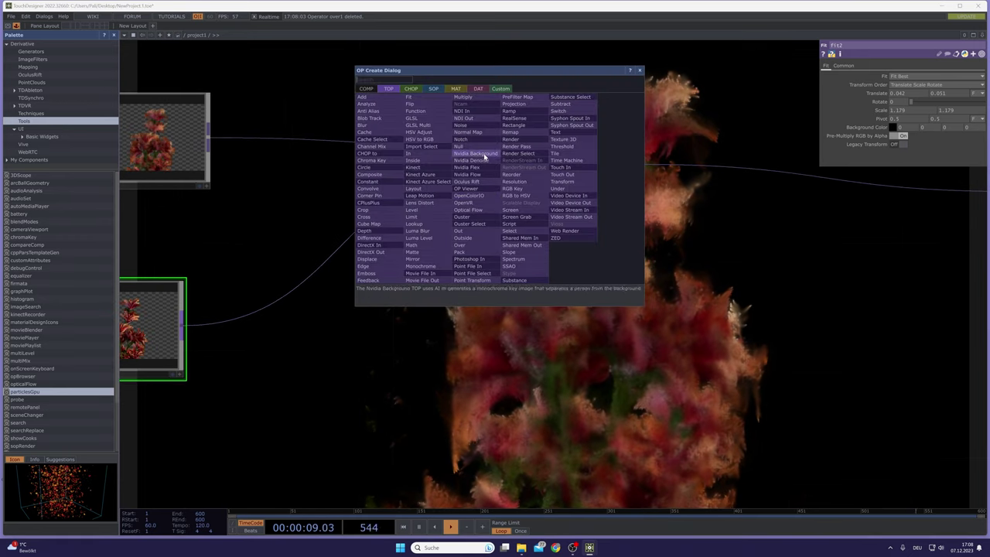
pyautogui.click(473, 125)
pyautogui.click(384, 399)
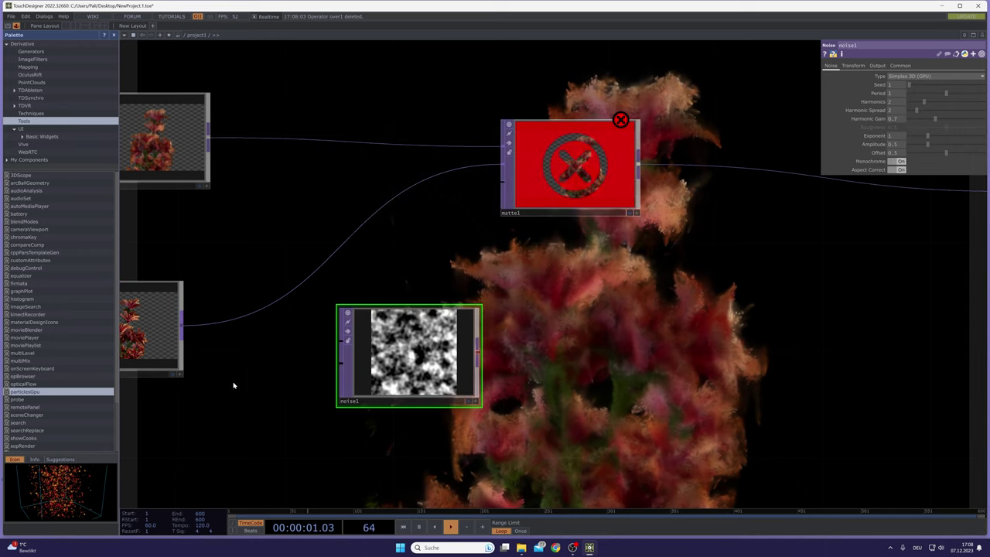
pyautogui.moveTo(167, 335); pyautogui.dragTo(262, 330, button='middle')
pyautogui.moveTo(276, 323); pyautogui.dragTo(515, 359)
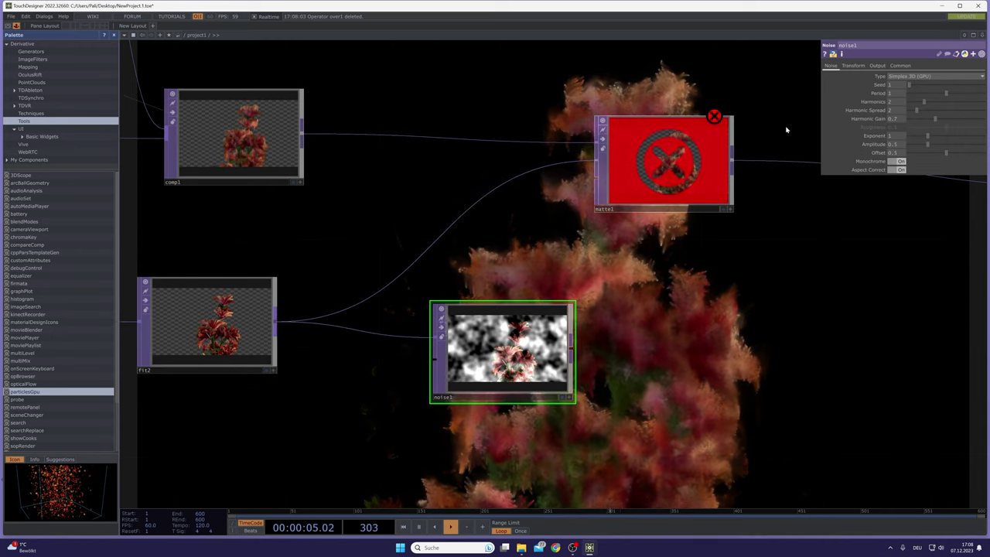
# Step: Set noise1's RGB output to Noise and connect noise1 to the third input of matte1
pyautogui.click(878, 65)
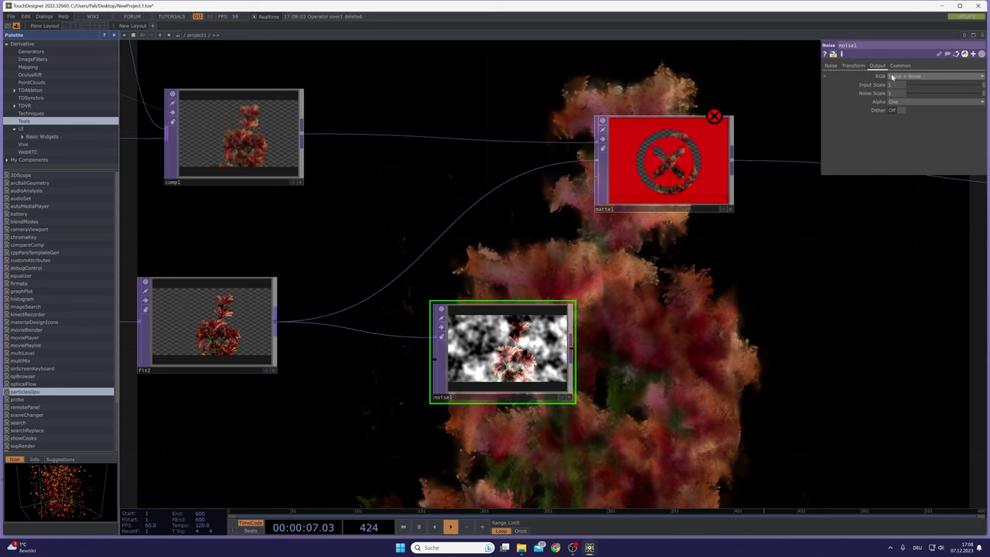
pyautogui.click(899, 76)
pyautogui.click(897, 86)
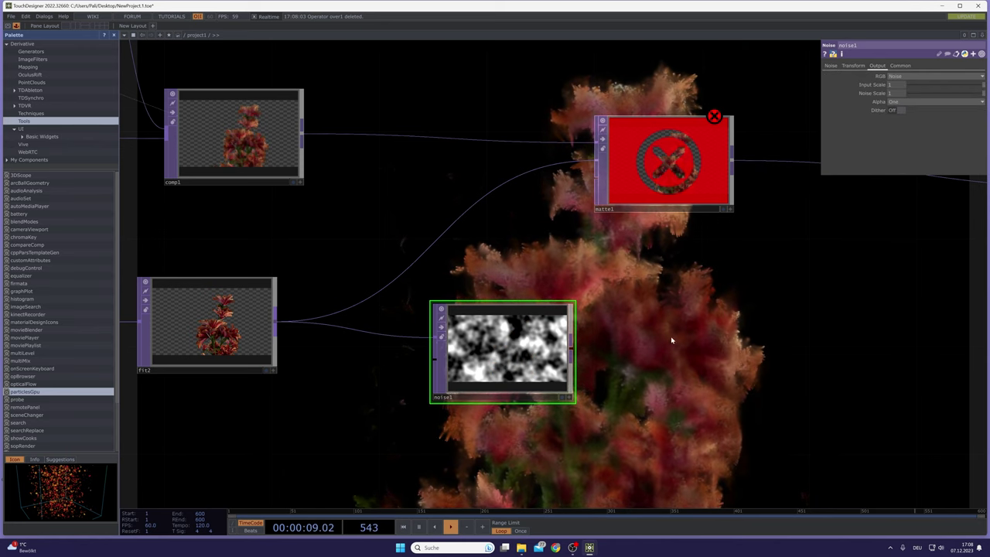
pyautogui.moveTo(621, 351); pyautogui.dragTo(506, 226)
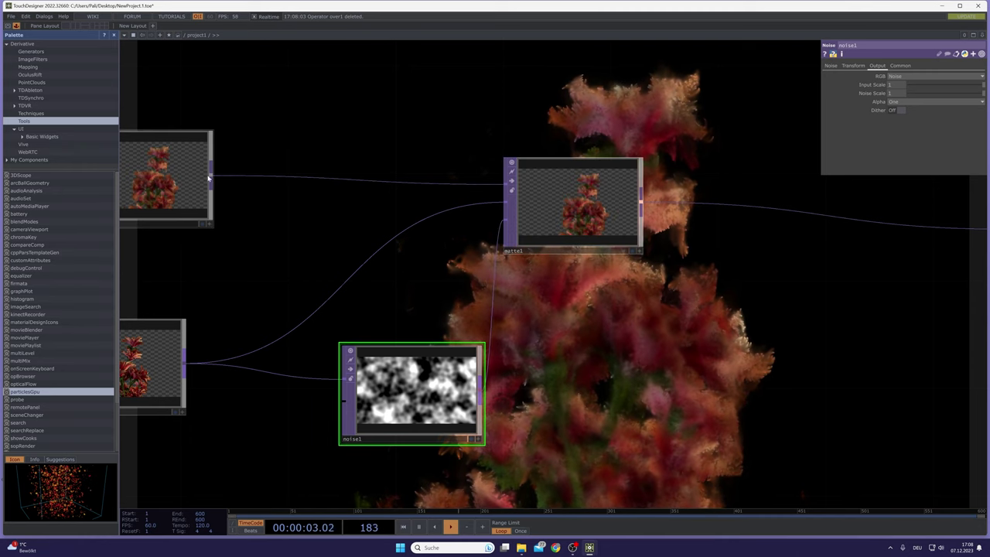
# Step: Feed noise1 from comp1 instead of fit2, and place noise1 above the connection between comp1 and matte1
pyautogui.moveTo(211, 180); pyautogui.dragTo(340, 377)
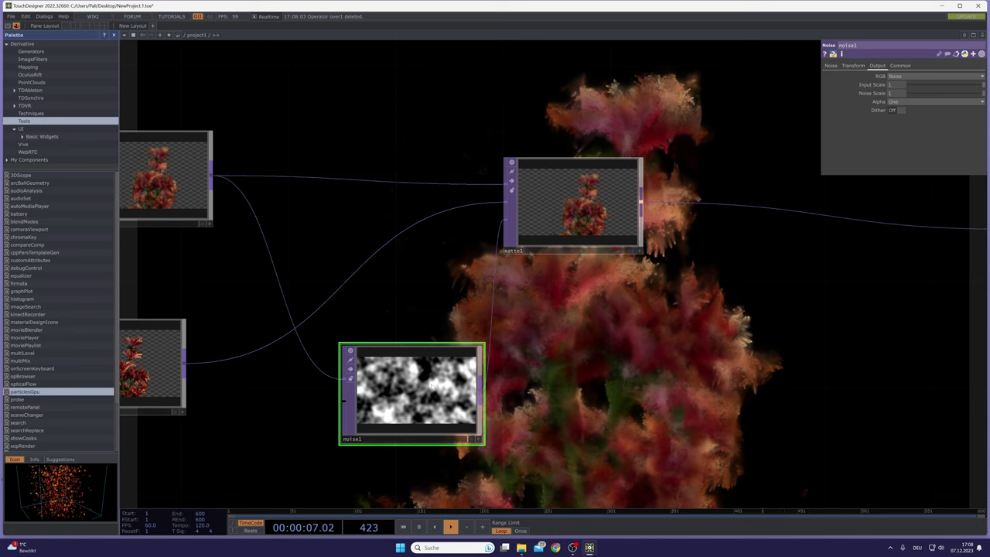
pyautogui.moveTo(295, 244); pyautogui.dragTo(392, 262)
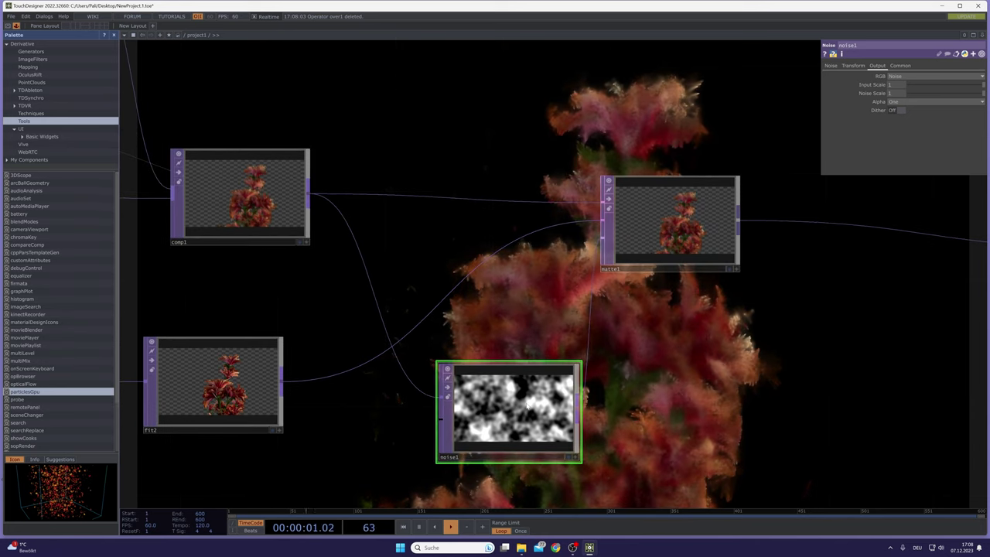
pyautogui.moveTo(499, 427); pyautogui.dragTo(472, 132)
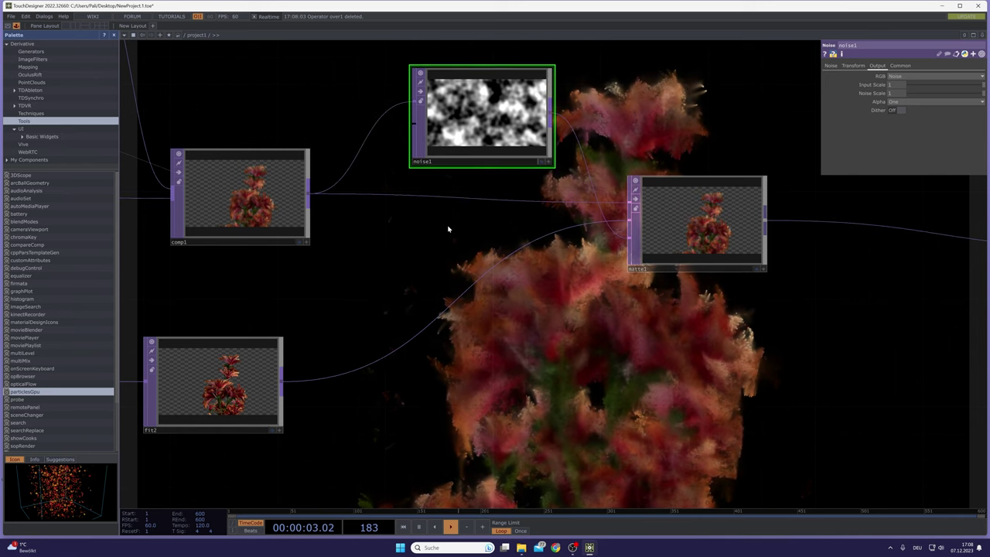
pyautogui.moveTo(438, 254); pyautogui.dragTo(406, 361)
pyautogui.moveTo(664, 334); pyautogui.dragTo(664, 306)
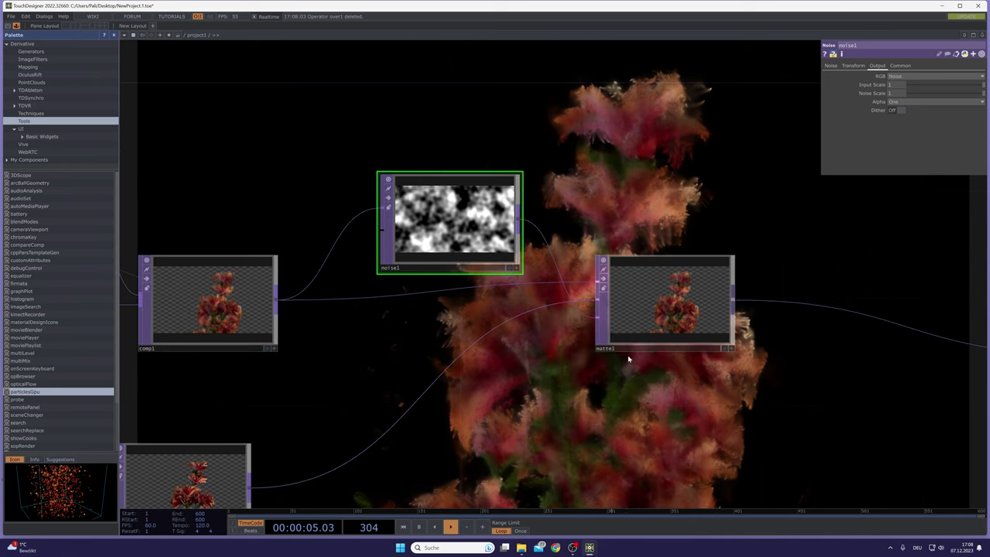
# Step: Set matte1's Matte Channel to Luminance
pyautogui.click(632, 306)
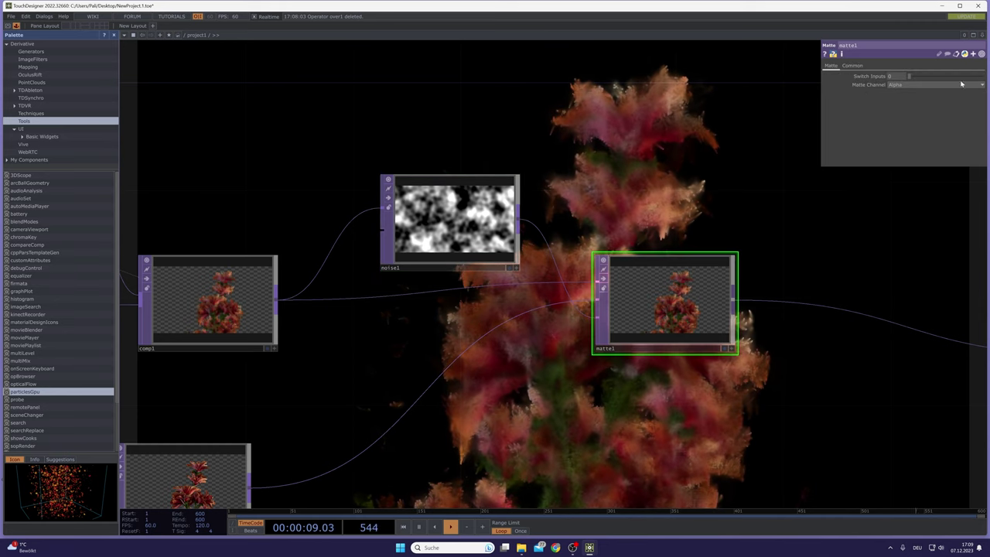
pyautogui.click(895, 85)
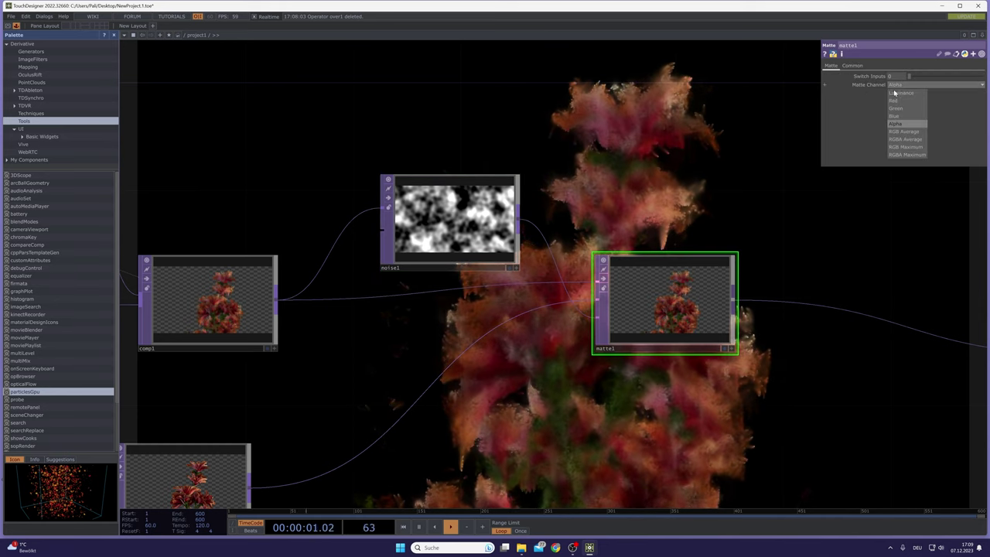
pyautogui.click(894, 96)
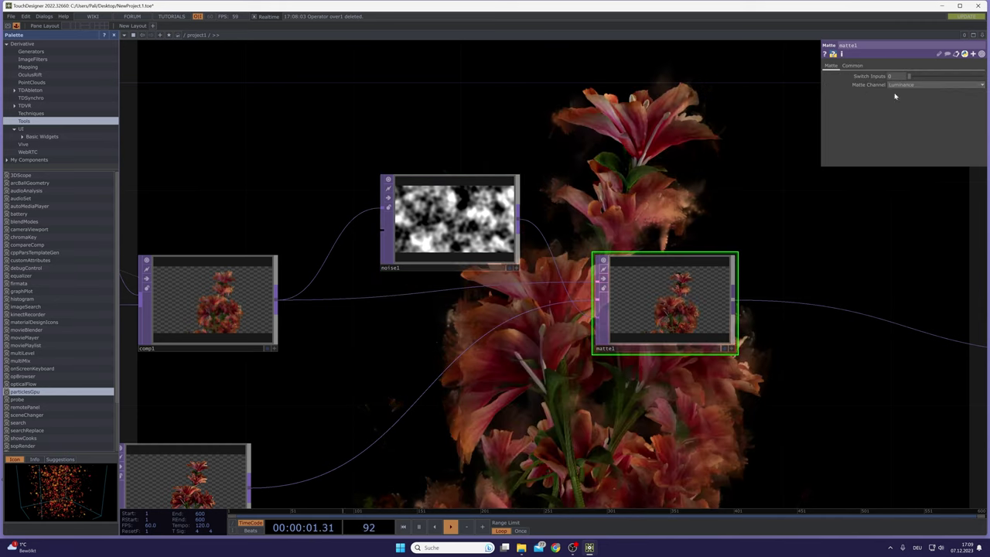
# Step: Space out the network by moving noise1 higher and matte1 slightly lower
pyautogui.click(452, 256)
pyautogui.moveTo(604, 199); pyautogui.dragTo(526, 347)
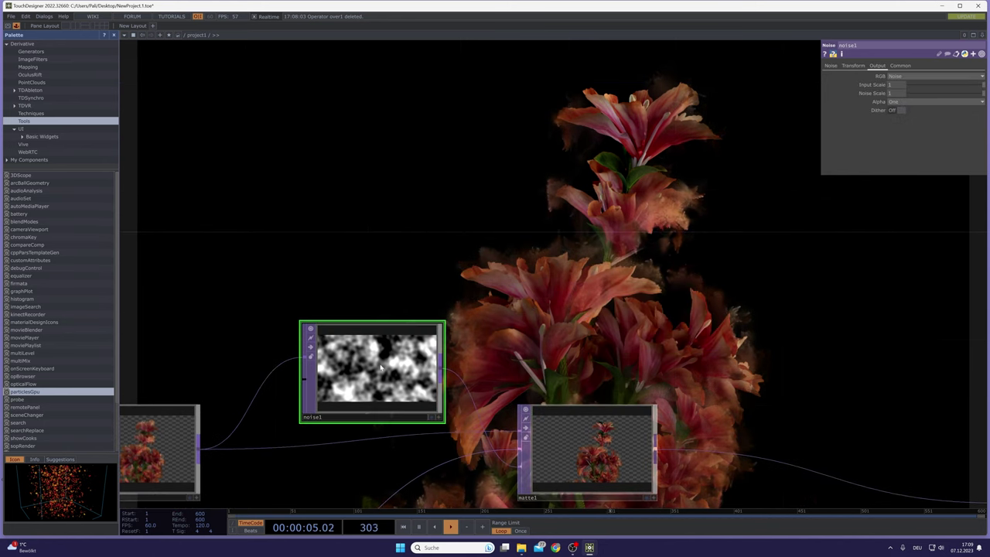
pyautogui.moveTo(391, 359); pyautogui.dragTo(391, 306)
pyautogui.moveTo(574, 429); pyautogui.dragTo(575, 457)
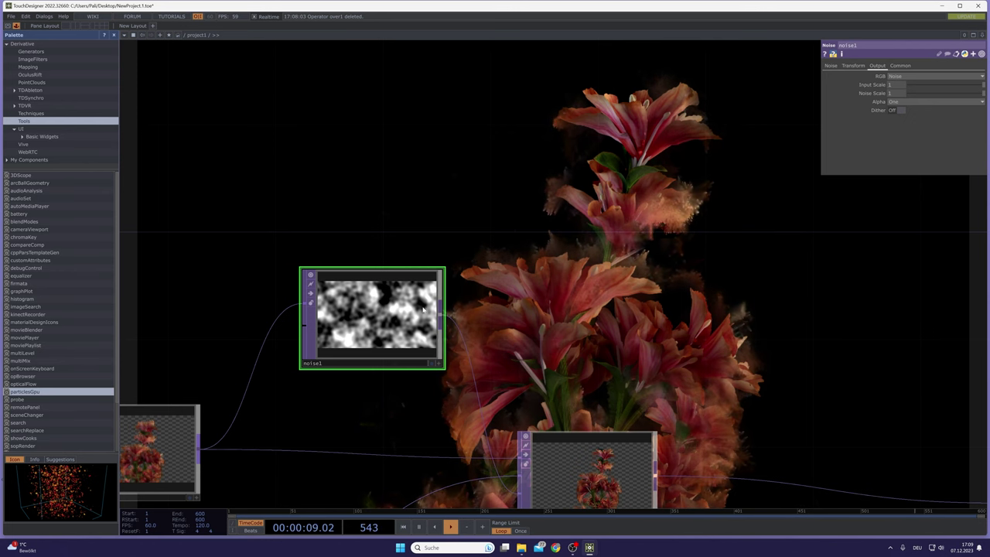
pyautogui.moveTo(272, 398); pyautogui.dragTo(302, 327)
pyautogui.moveTo(354, 376); pyautogui.dragTo(411, 291)
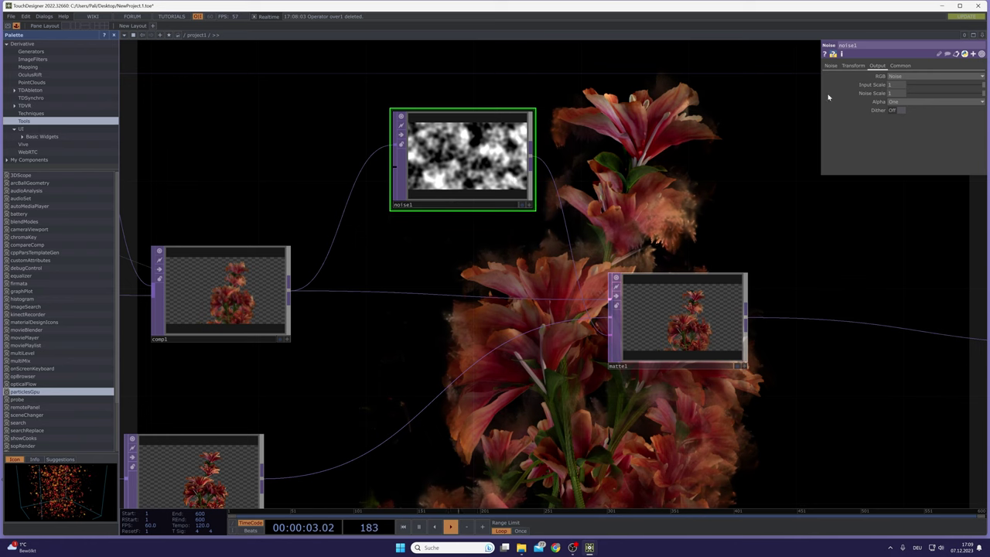
# Step: Try an Exponent of 0 on noise1 and return it to 1
pyautogui.click(831, 66)
pyautogui.moveTo(923, 140); pyautogui.dragTo(909, 140)
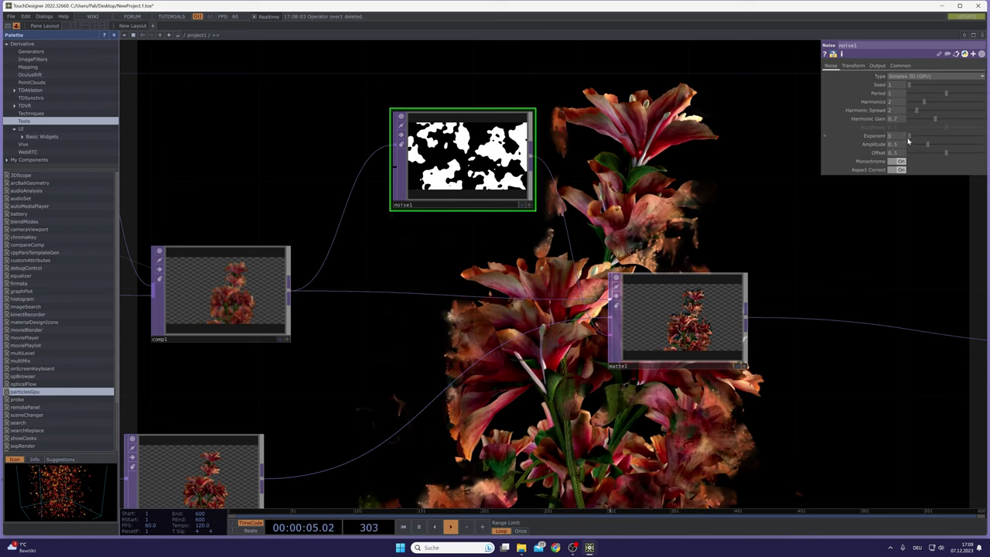
pyautogui.moveTo(604, 244); pyautogui.dragTo(587, 331)
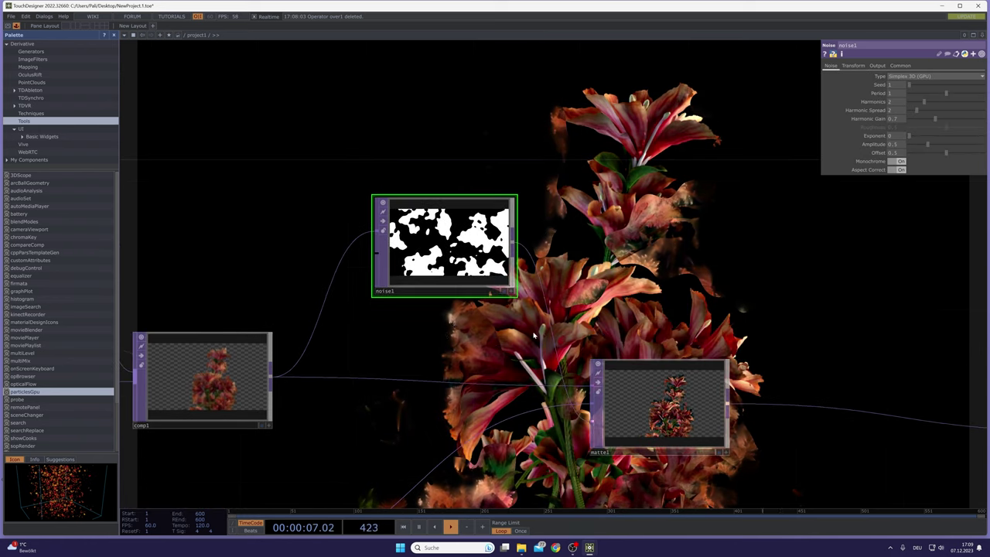
pyautogui.moveTo(501, 360); pyautogui.dragTo(513, 328)
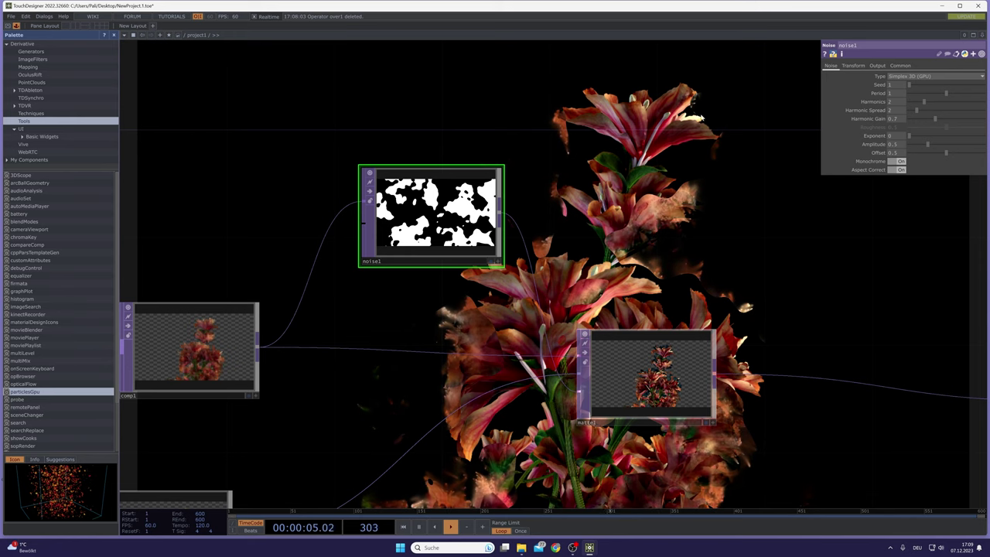
pyautogui.press('Return')
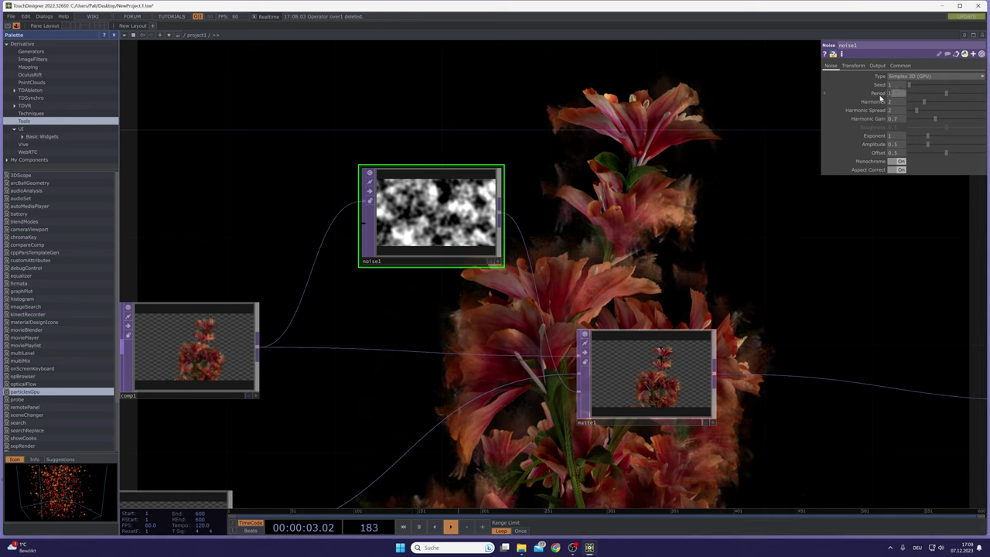
# Step: Set noise1's Period to 2, Harmonics to 1, Amplitude to 0.75 and Offset to 0.995
pyautogui.press('Return')
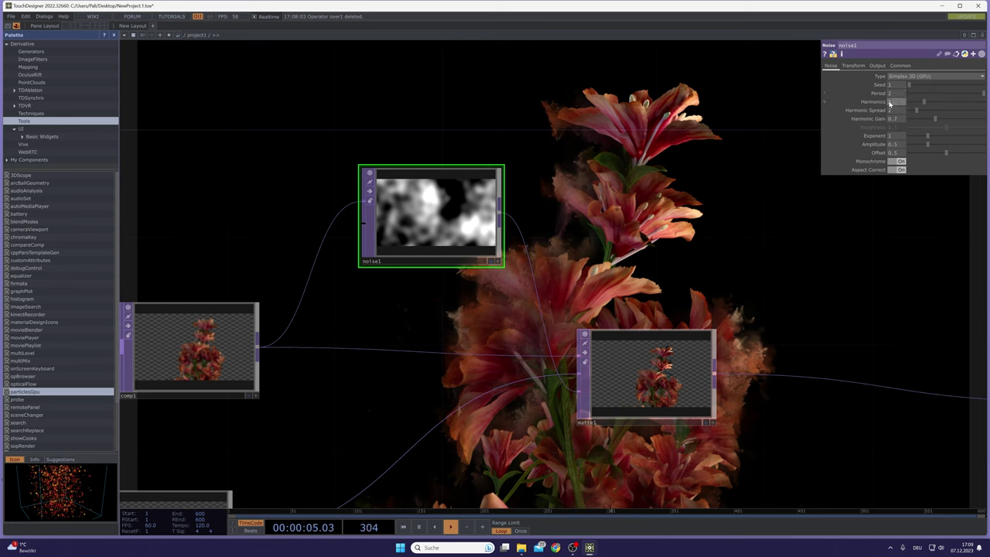
pyautogui.moveTo(709, 195); pyautogui.dragTo(912, 186)
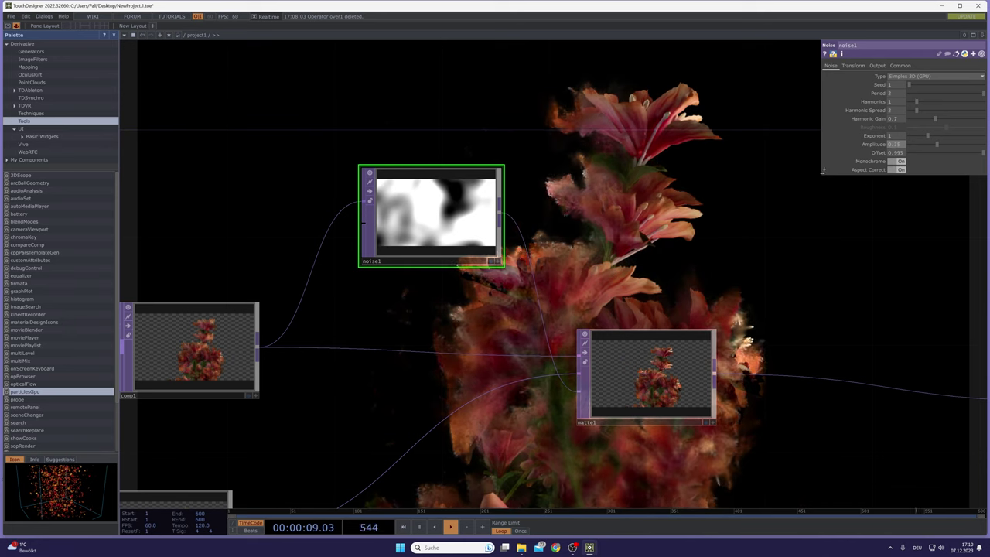
# Step: Animate noise1 by driving its Z Translate with a continuously increasing time-based value
pyautogui.click(853, 66)
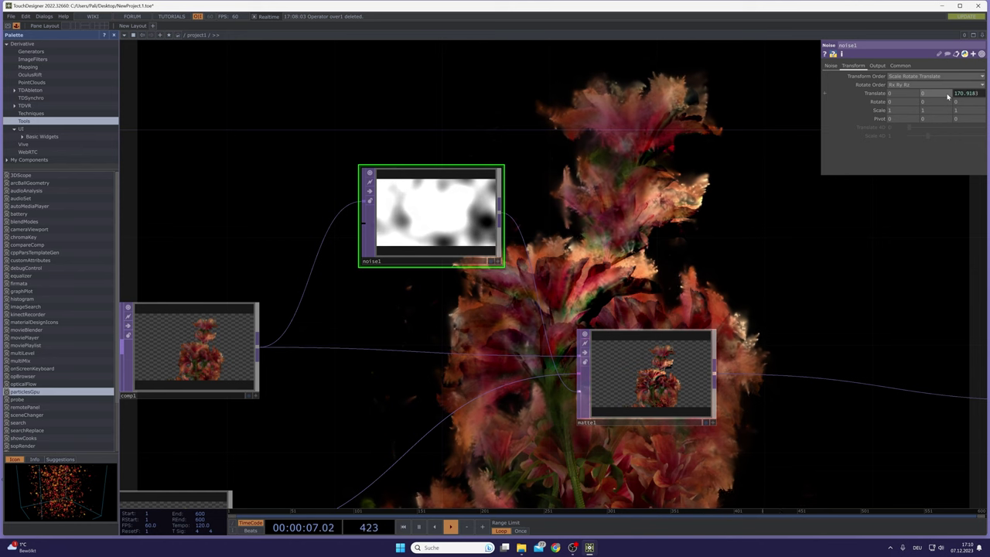
pyautogui.scroll(-5, 684, 288)
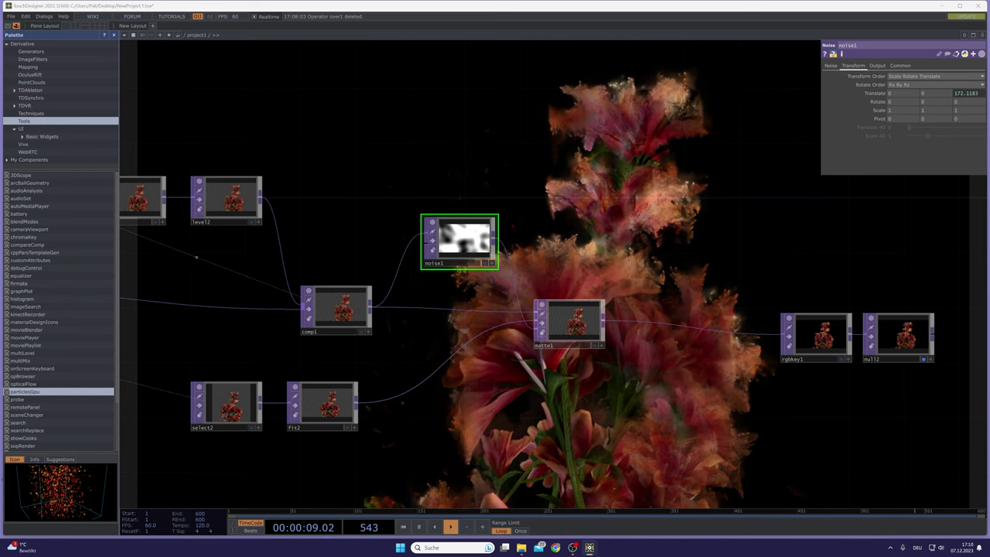
pyautogui.moveTo(662, 264)
pyautogui.mouseDown()
pyautogui.moveTo(471, 246)
pyautogui.moveTo(656, 245)
pyautogui.mouseUp()
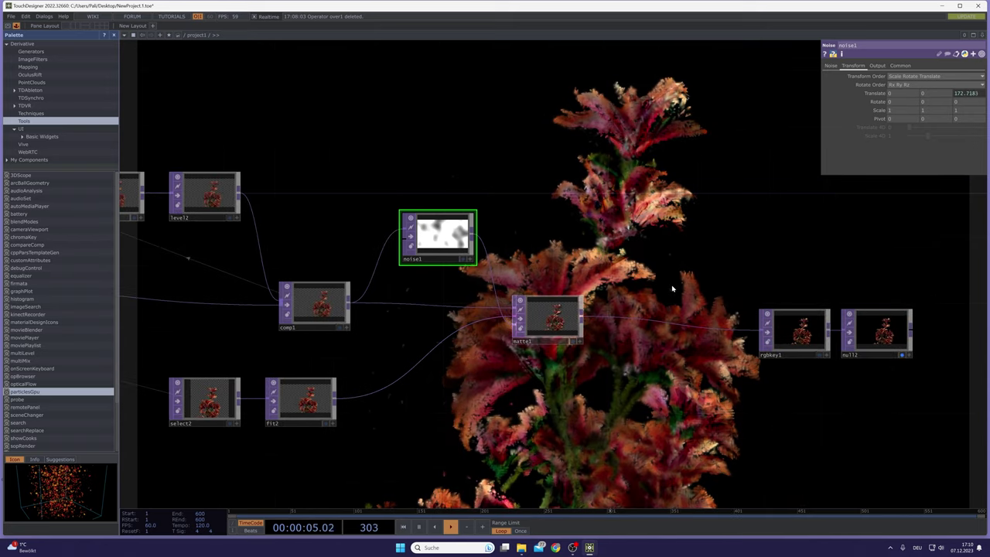
pyautogui.moveTo(498, 202); pyautogui.dragTo(585, 234)
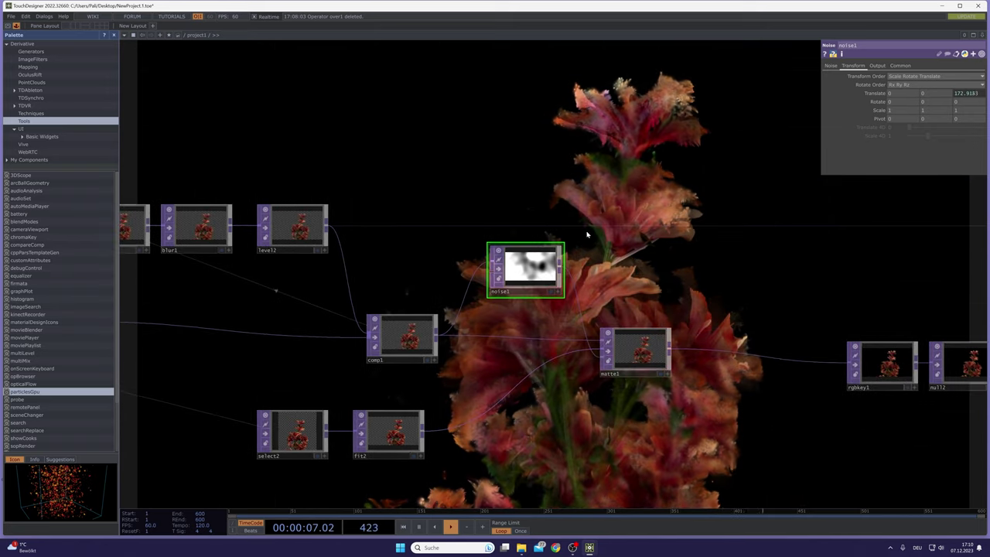
# Step: Move rgbkey1 and null2 together farther away from matte1 to free space between them
pyautogui.moveTo(785, 376); pyautogui.dragTo(411, 294)
pyautogui.moveTo(664, 331); pyautogui.dragTo(497, 271)
pyautogui.moveTo(517, 280); pyautogui.dragTo(664, 294)
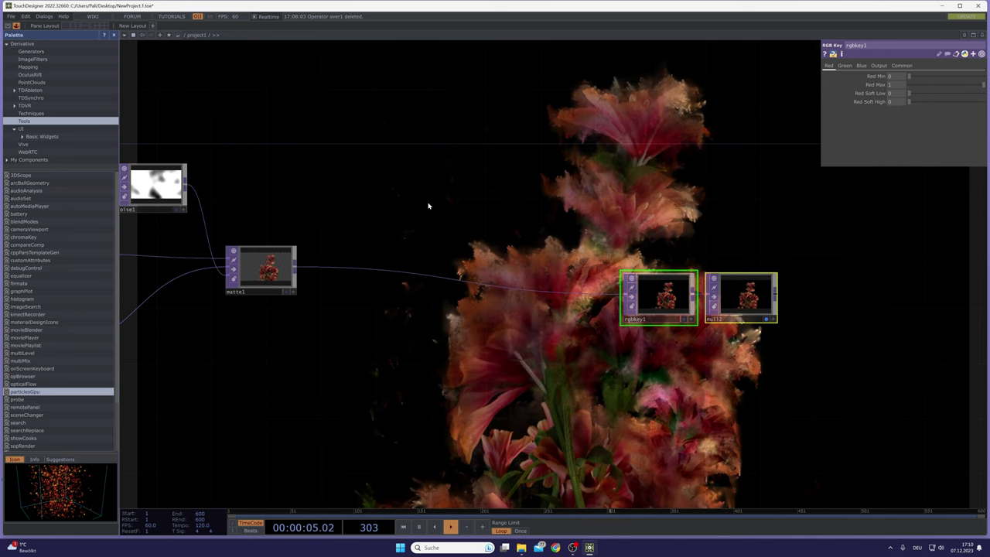
pyautogui.moveTo(409, 203); pyautogui.dragTo(468, 246)
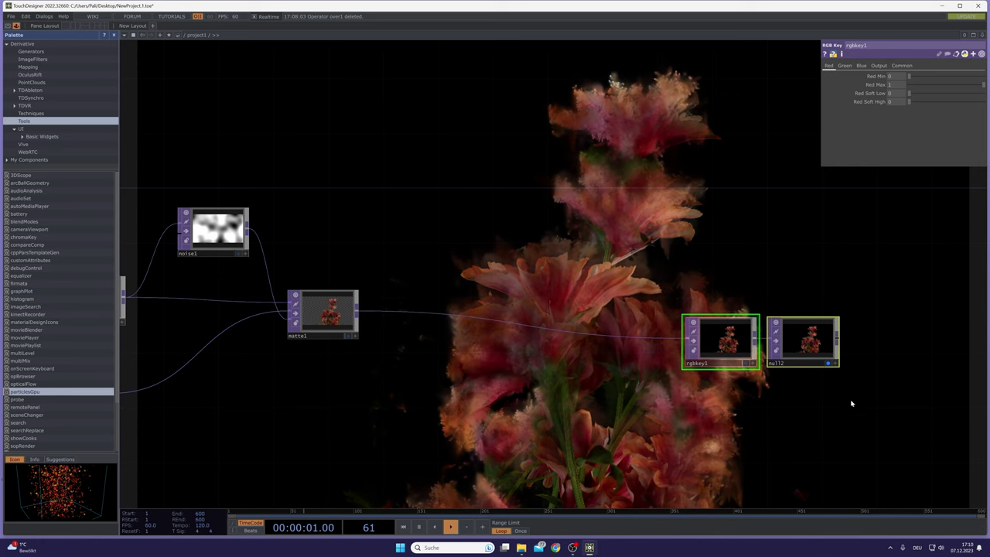
pyautogui.moveTo(851, 402); pyautogui.dragTo(741, 334)
pyautogui.moveTo(745, 343); pyautogui.dragTo(787, 329)
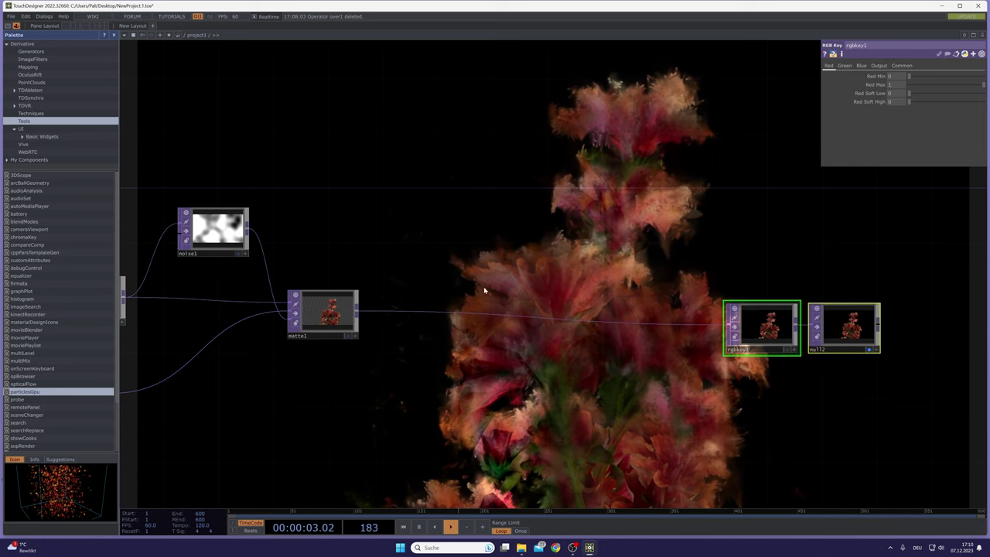
# Step: Insert a Noise TOP between matte1 and rgbkey1, and also wire matte1 into its second input
pyautogui.scroll(5, 334, 334)
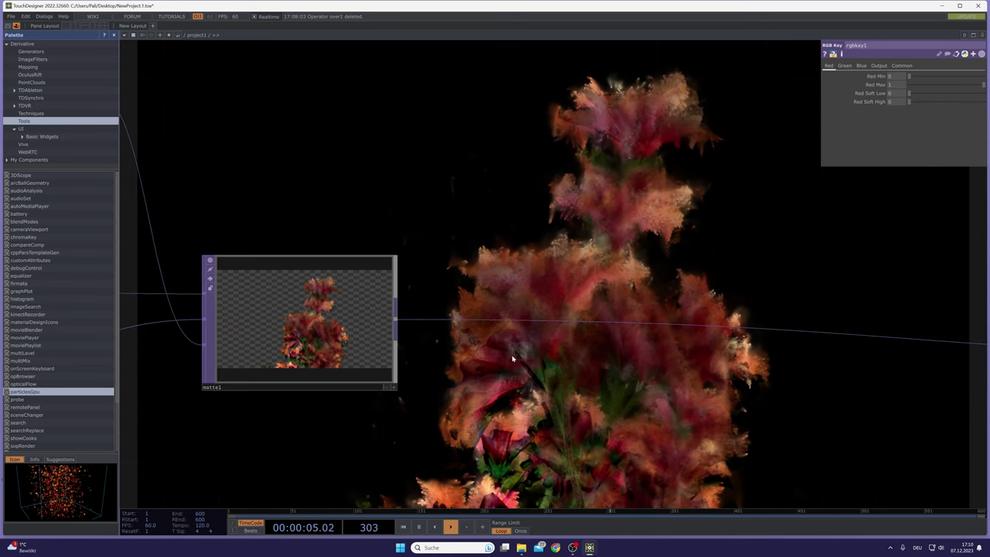
pyautogui.scroll(-4, 433, 325)
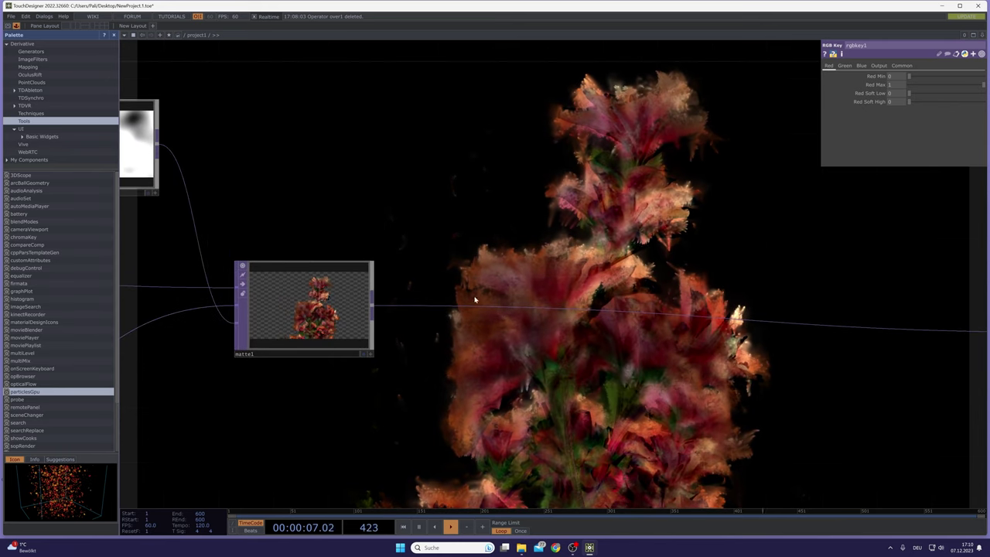
pyautogui.moveTo(477, 302); pyautogui.dragTo(461, 367)
pyautogui.rightClick(461, 367)
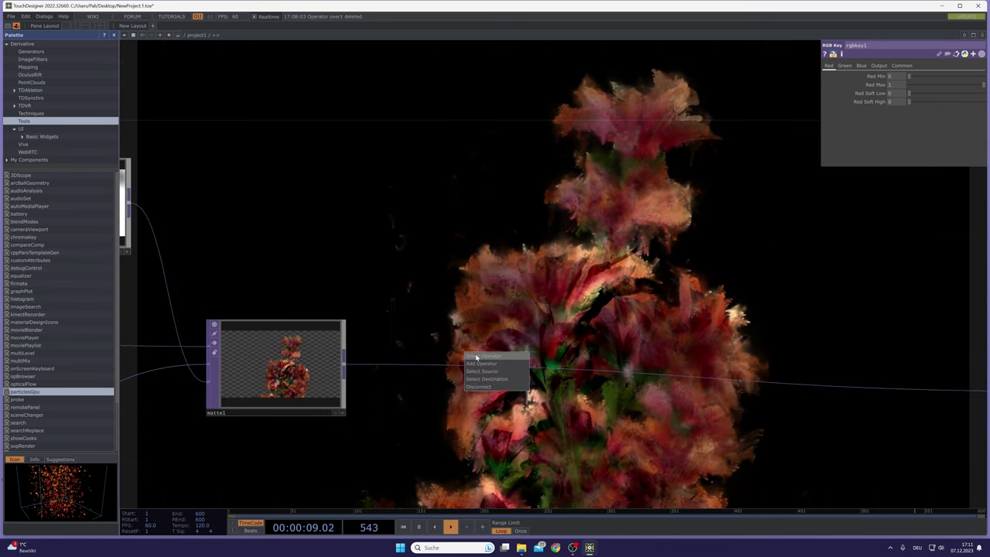
pyautogui.click(479, 356)
pyautogui.click(439, 294)
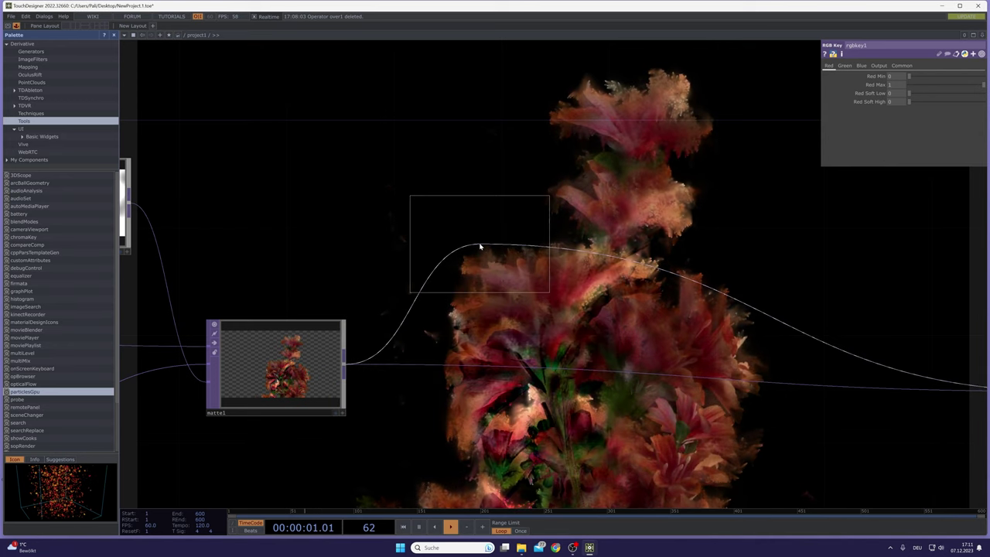
pyautogui.click(486, 237)
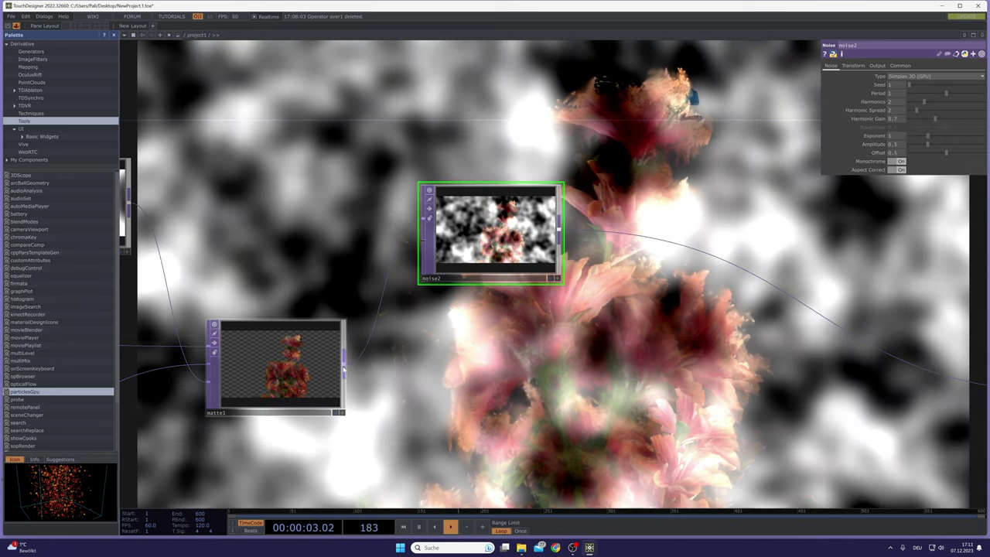
pyautogui.moveTo(343, 369); pyautogui.dragTo(420, 232)
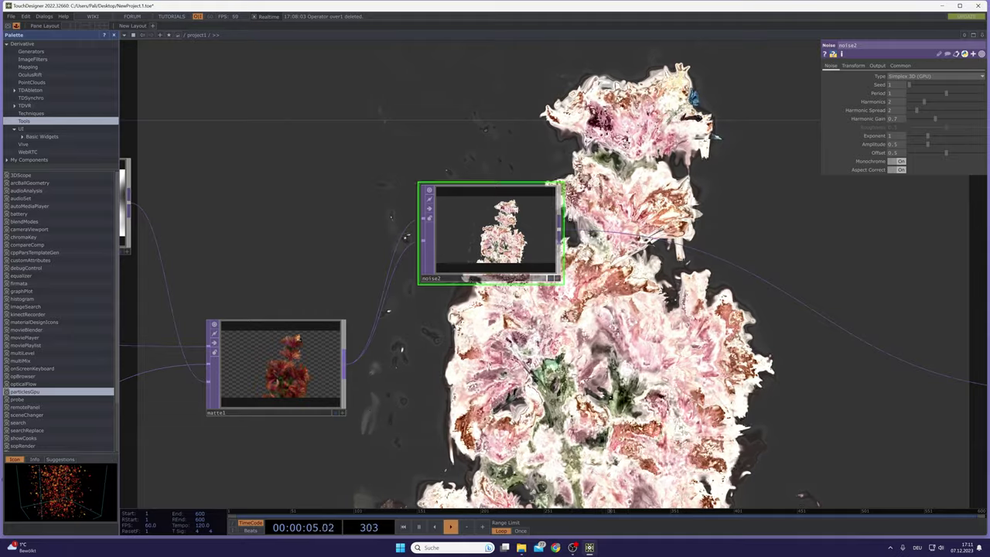
pyautogui.moveTo(495, 232); pyautogui.dragTo(549, 232)
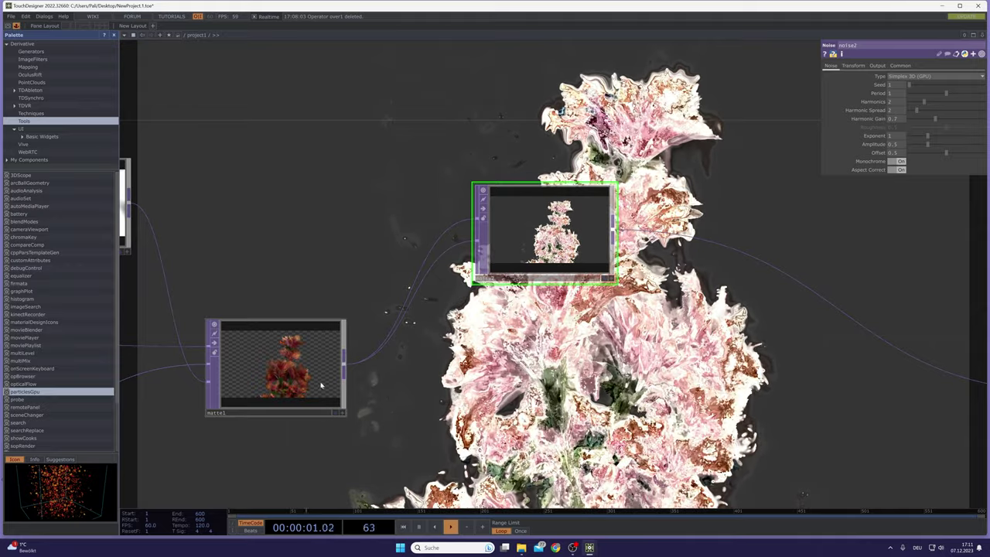
# Step: Set noise2's RGB output to Noise, Period to 3, Harmonics to 0 and Offset to 0.585
pyautogui.click(882, 65)
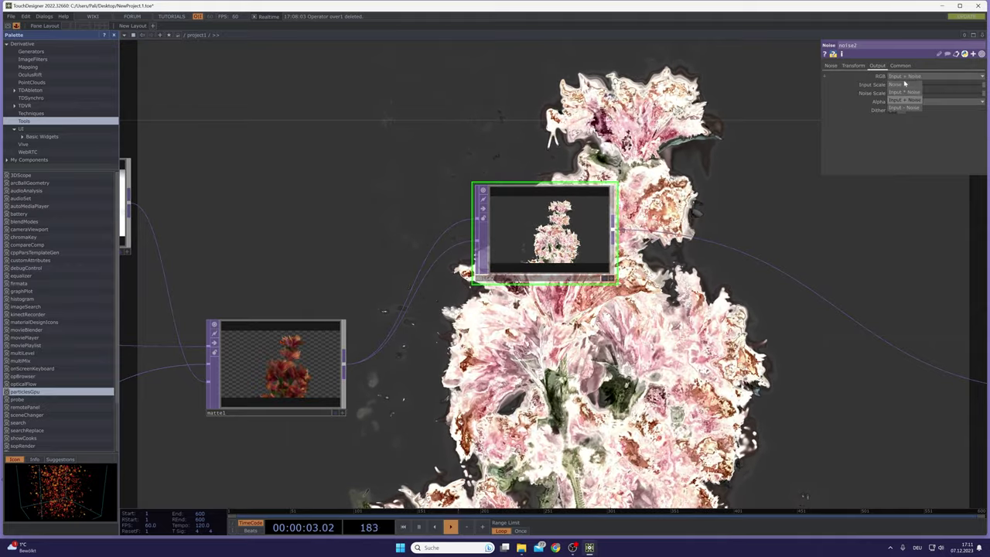
pyautogui.click(830, 66)
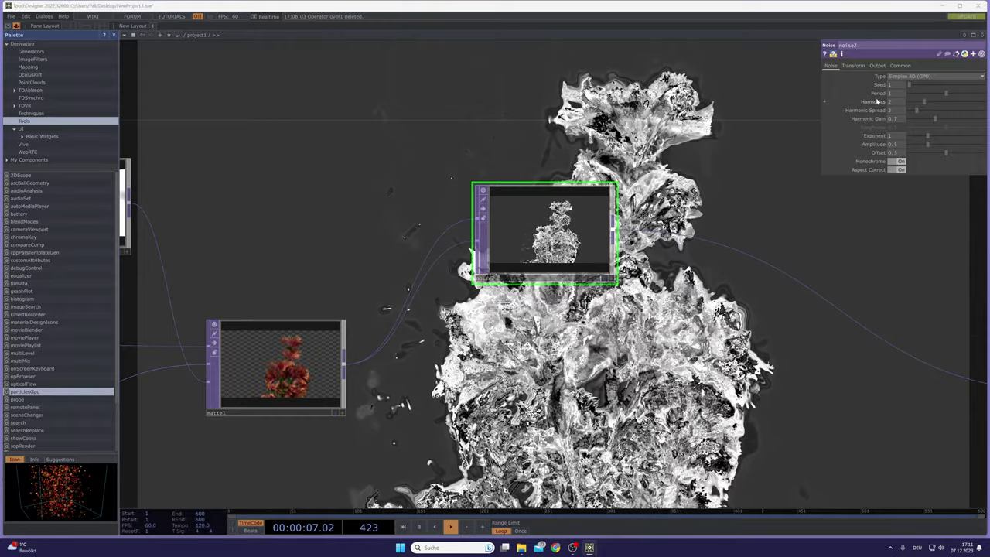
pyautogui.moveTo(946, 95); pyautogui.dragTo(983, 93)
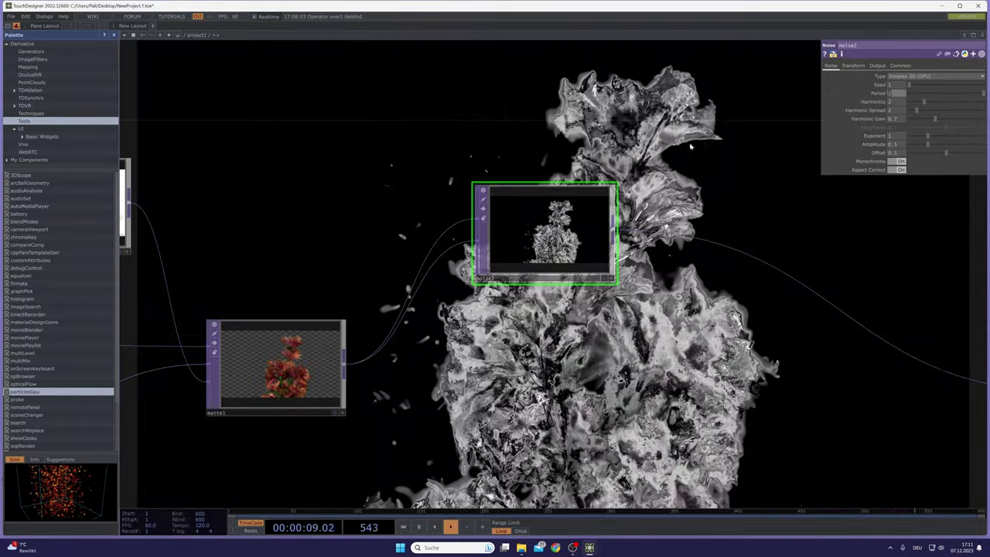
pyautogui.write('3')
pyautogui.press('Return')
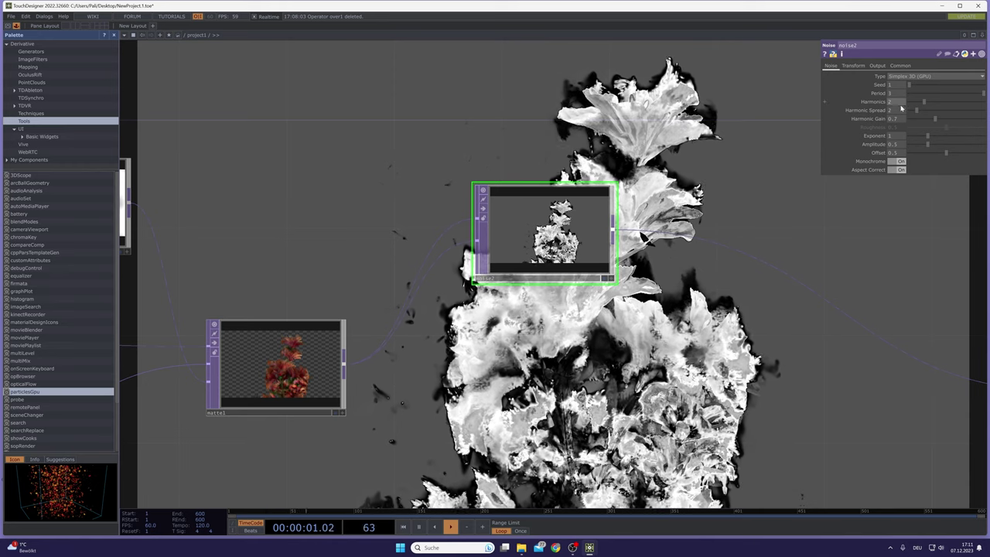
pyautogui.moveTo(915, 102); pyautogui.dragTo(903, 106)
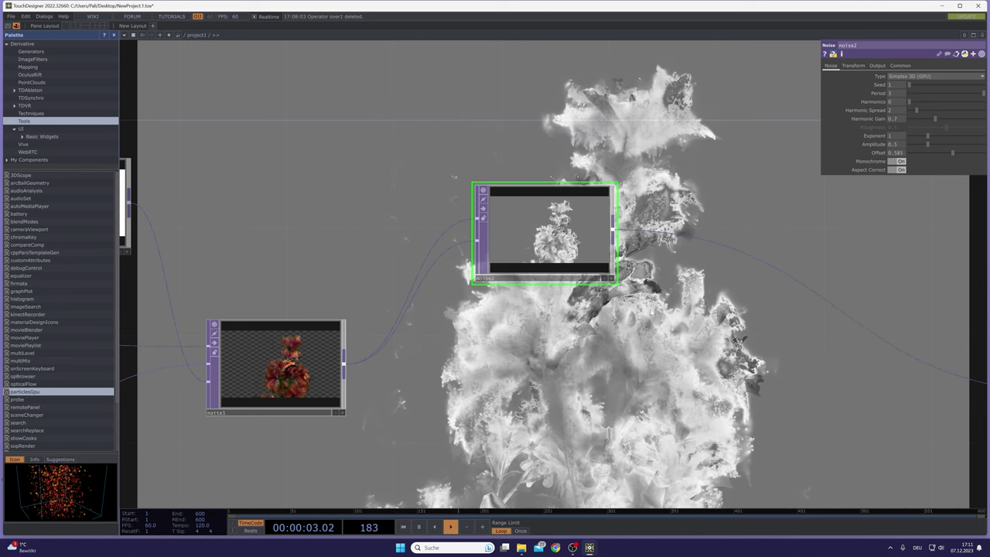
# Step: Duplicate noise2, with both inputs of the copy fed by matte1
pyautogui.moveTo(651, 311); pyautogui.dragTo(567, 285)
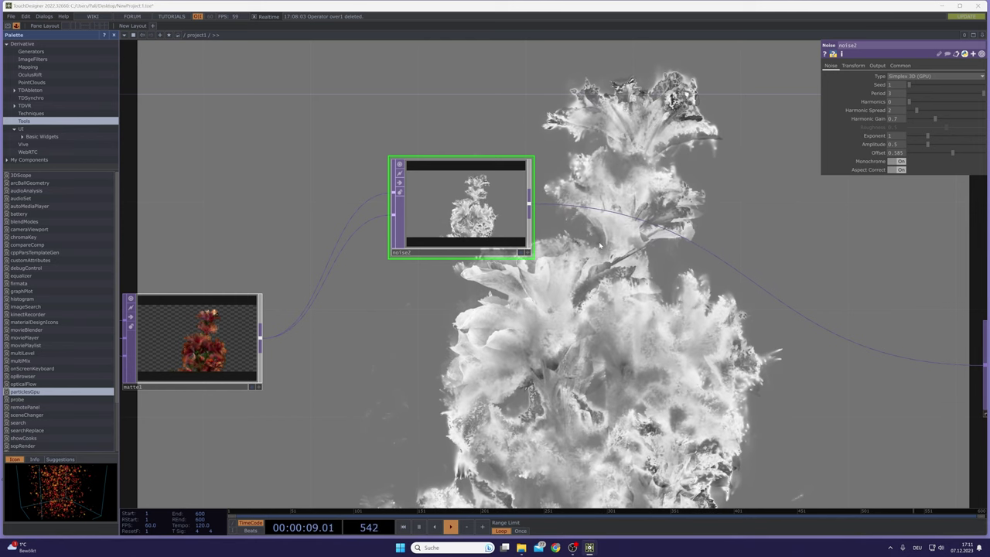
pyautogui.hotkey('ctrl', 'c')
pyautogui.hotkey('ctrl', 'v')
# Step: Set noise2's Seed to 5699 and stack it closely above its copy
pyautogui.click(472, 205)
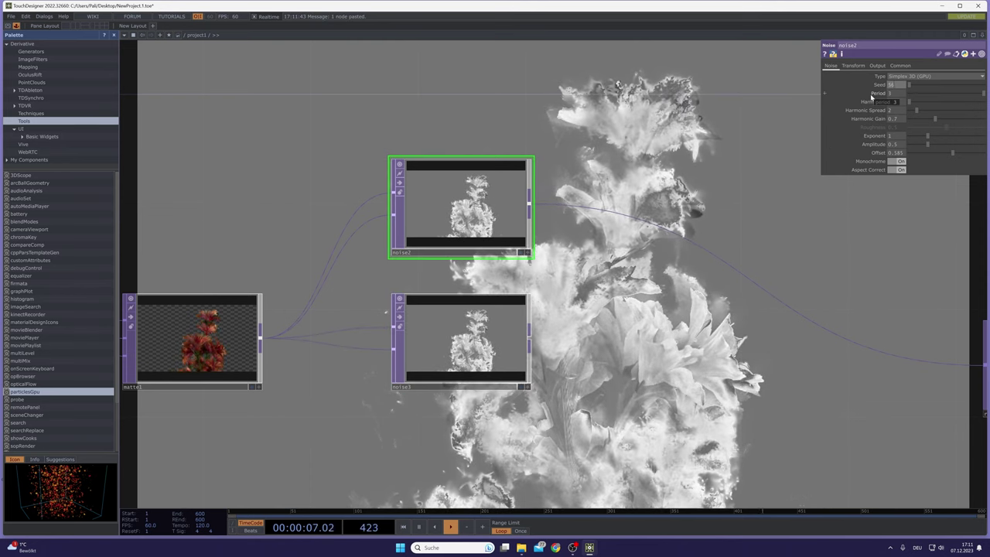
pyautogui.click(951, 84)
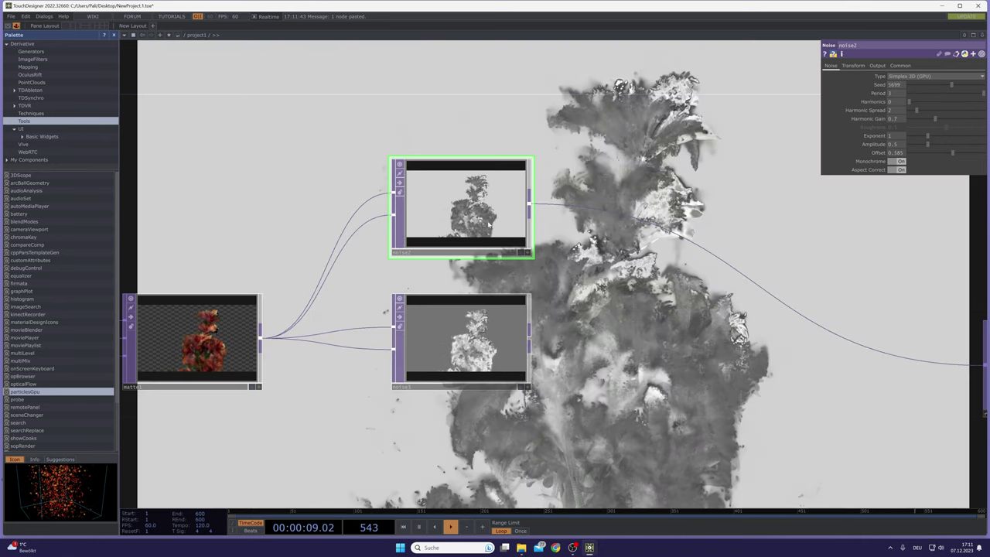
pyautogui.moveTo(463, 202); pyautogui.dragTo(464, 175)
pyautogui.moveTo(464, 338); pyautogui.dragTo(464, 285)
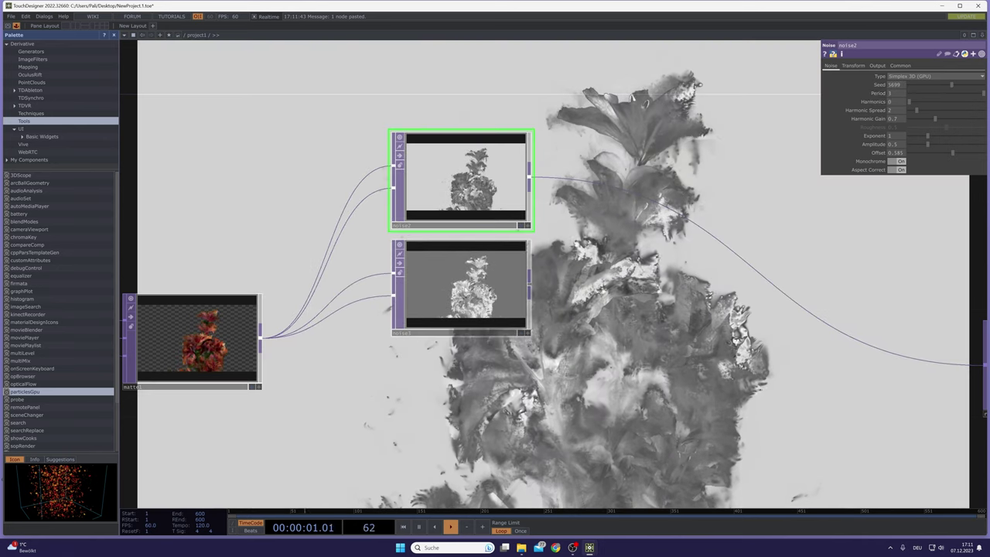
# Step: Turn Monochrome off on noise3 and set its Period to 2
pyautogui.click(464, 284)
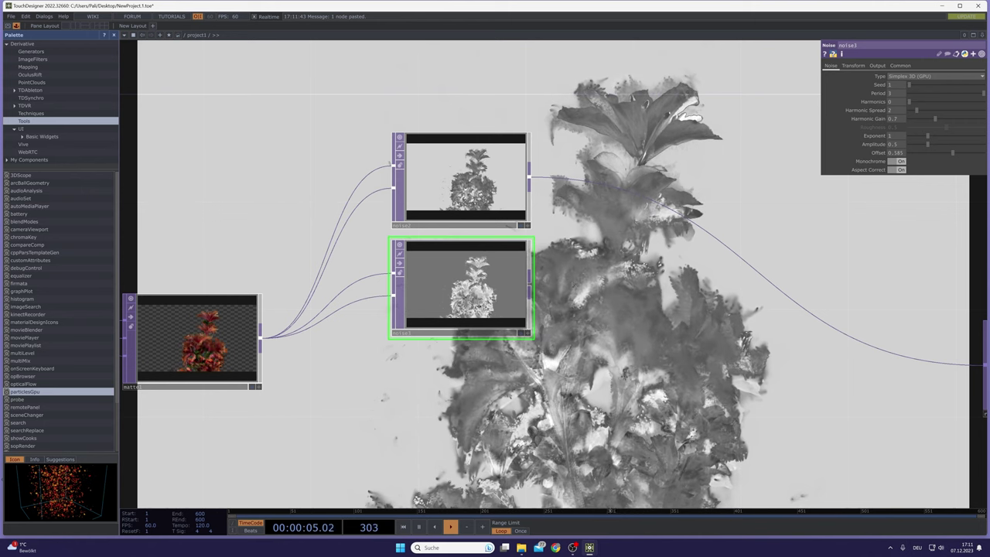
pyautogui.click(900, 162)
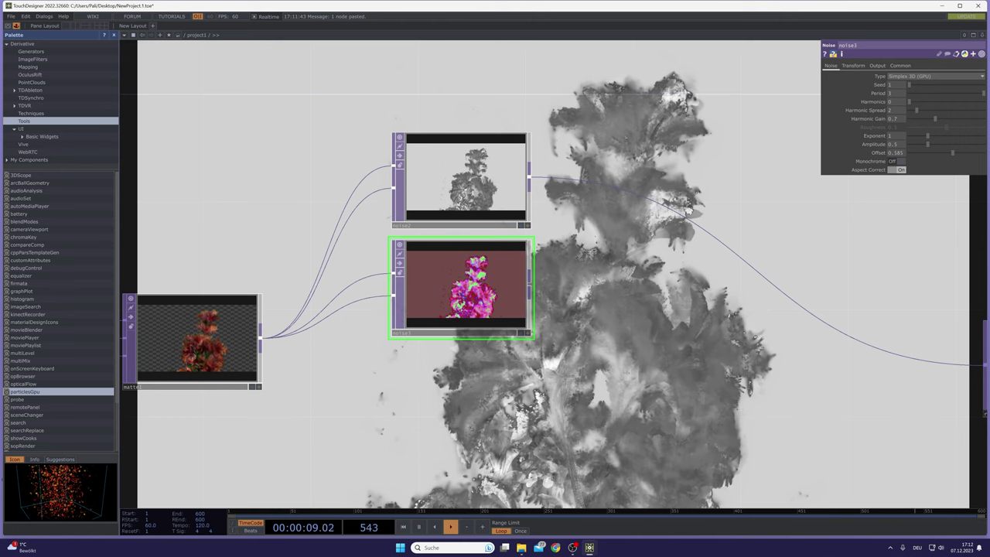
pyautogui.click(896, 94)
pyautogui.write('2')
pyautogui.press('Return')
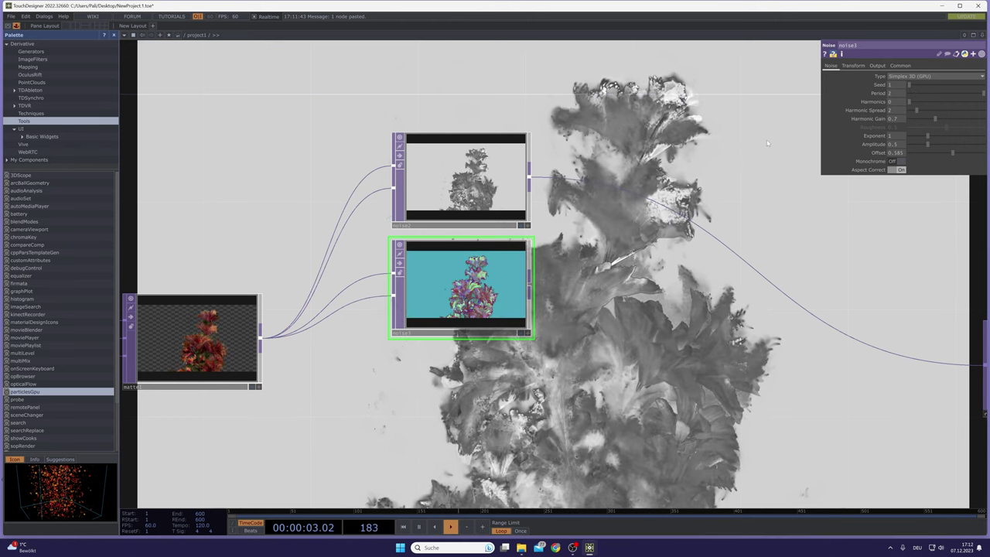
# Step: Set noise3's Offset to 0.741 and give it a different Seed, and set noise2's Seed to 2240
pyautogui.click(899, 153)
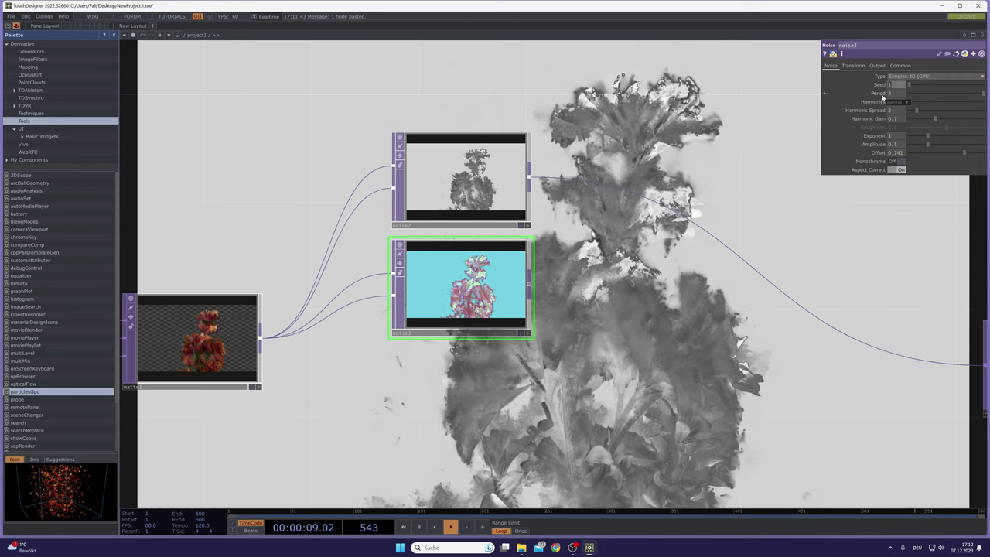
pyautogui.press('Return')
pyautogui.click(466, 177)
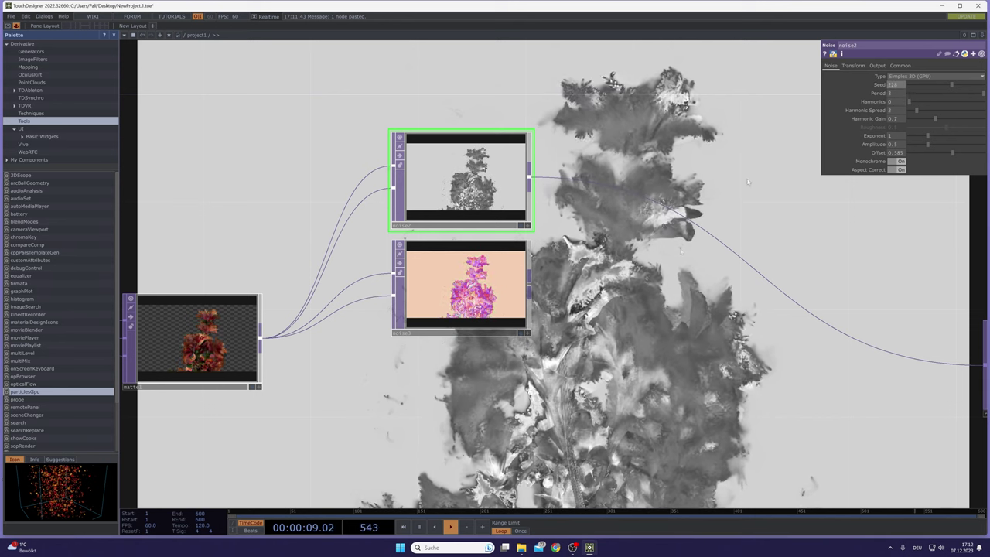
# Step: Insert a Composite TOP between noise2 and rgbkey1 and connect noise3 as its second input
pyautogui.rightClick(673, 200)
pyautogui.click(682, 202)
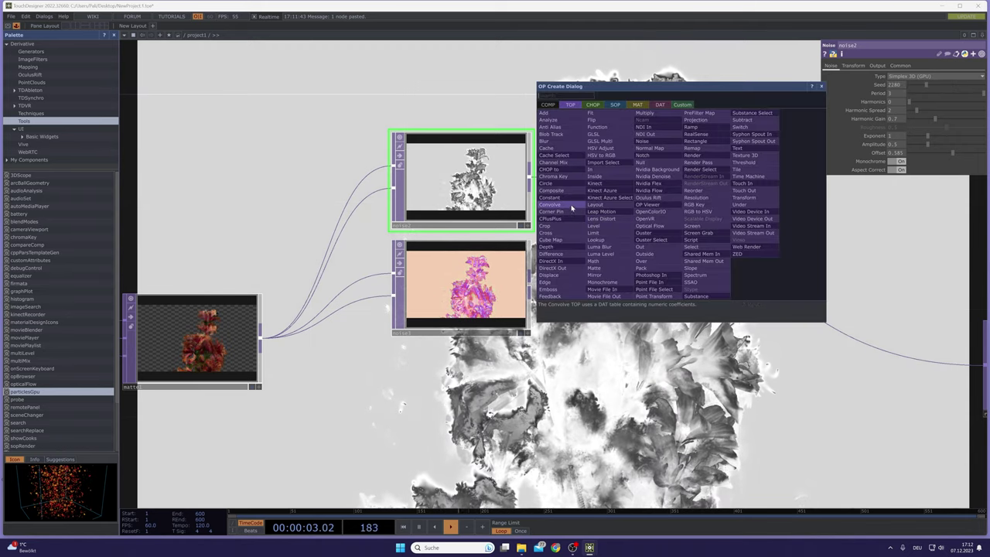
pyautogui.click(552, 191)
pyautogui.click(648, 234)
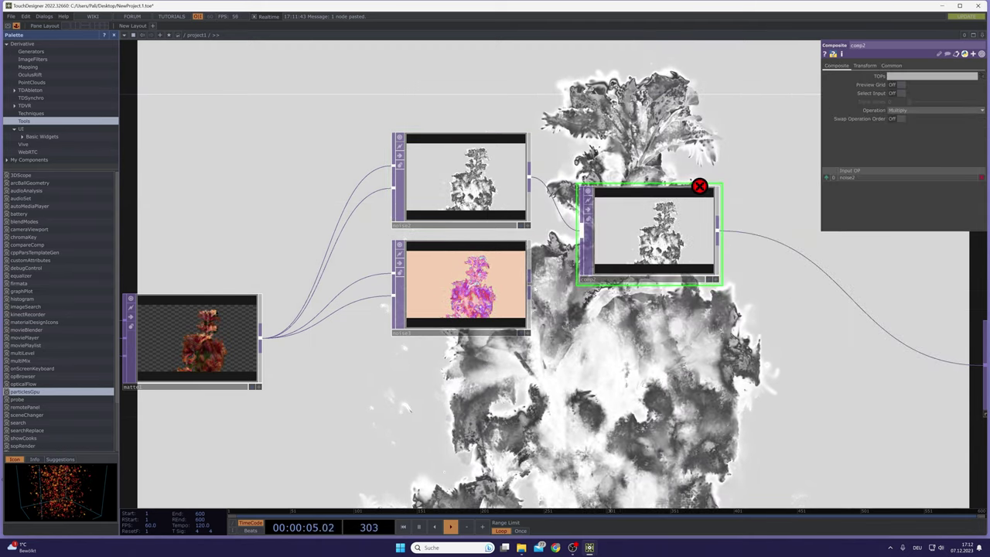
pyautogui.moveTo(530, 285); pyautogui.dragTo(580, 236)
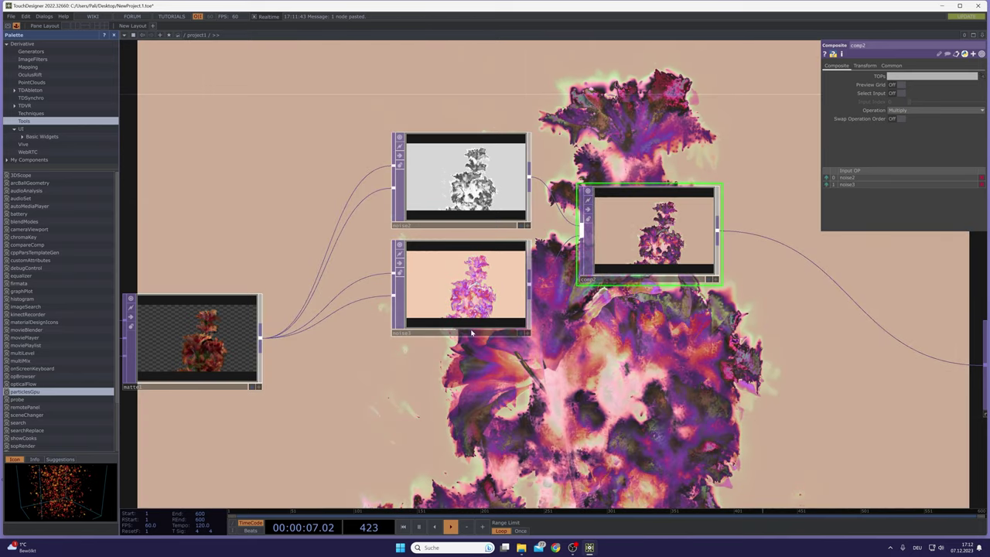
# Step: Move noise2, noise3 and comp2 together higher and closer to matte1
pyautogui.moveTo(667, 316); pyautogui.dragTo(593, 312)
pyautogui.scroll(-2, 572, 332)
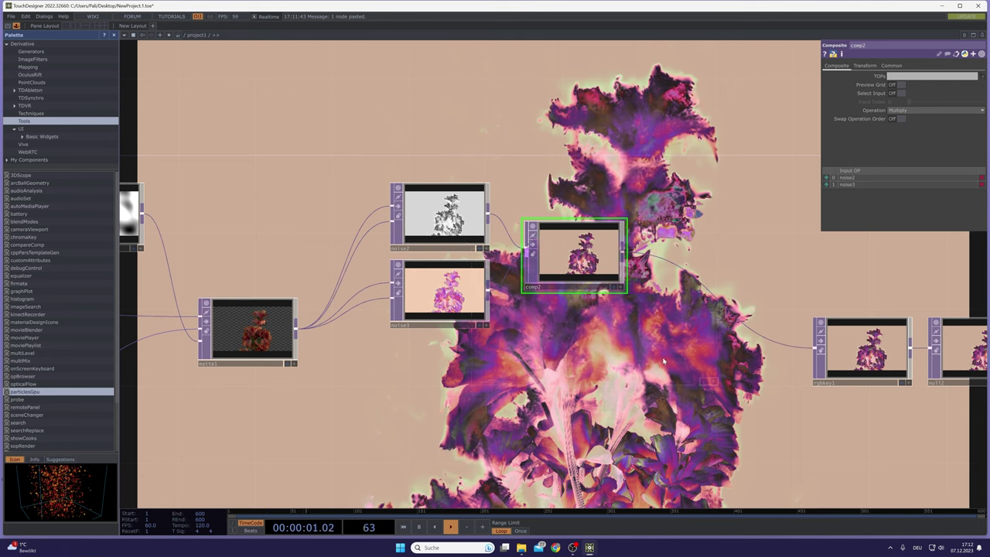
pyautogui.moveTo(561, 253); pyautogui.dragTo(523, 195)
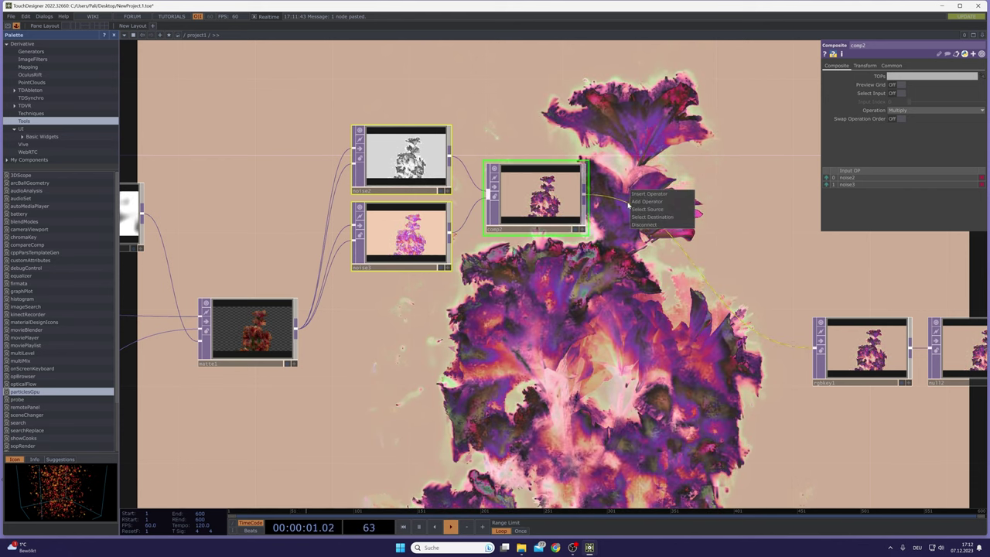
# Step: Insert an Inside TOP between comp2 and rgbkey1 and connect matte1 as its second input
pyautogui.click(641, 194)
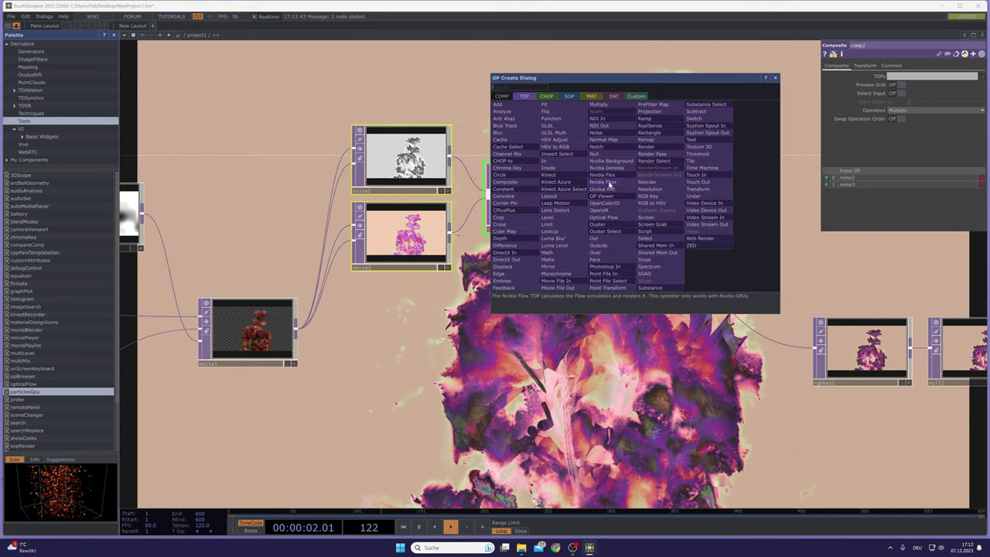
pyautogui.click(561, 169)
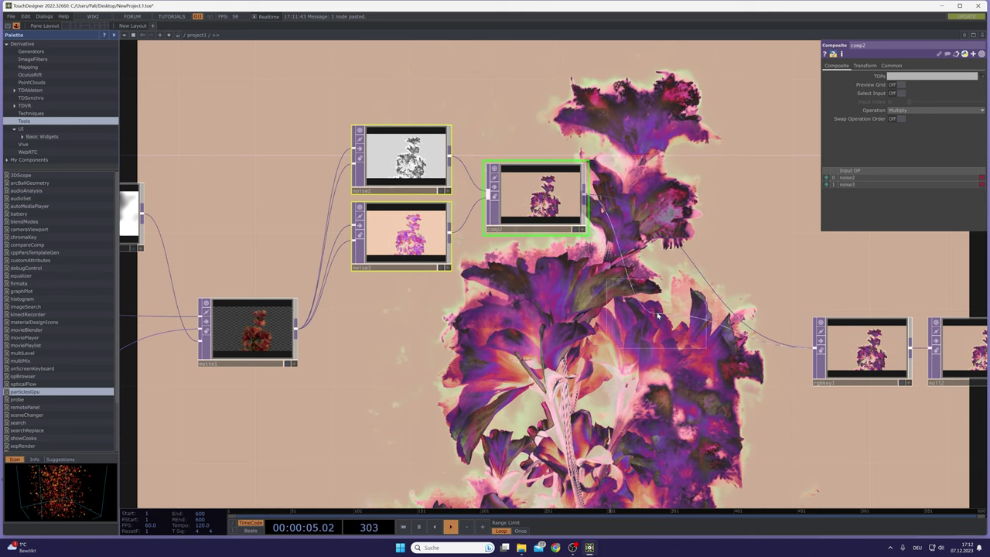
pyautogui.click(660, 344)
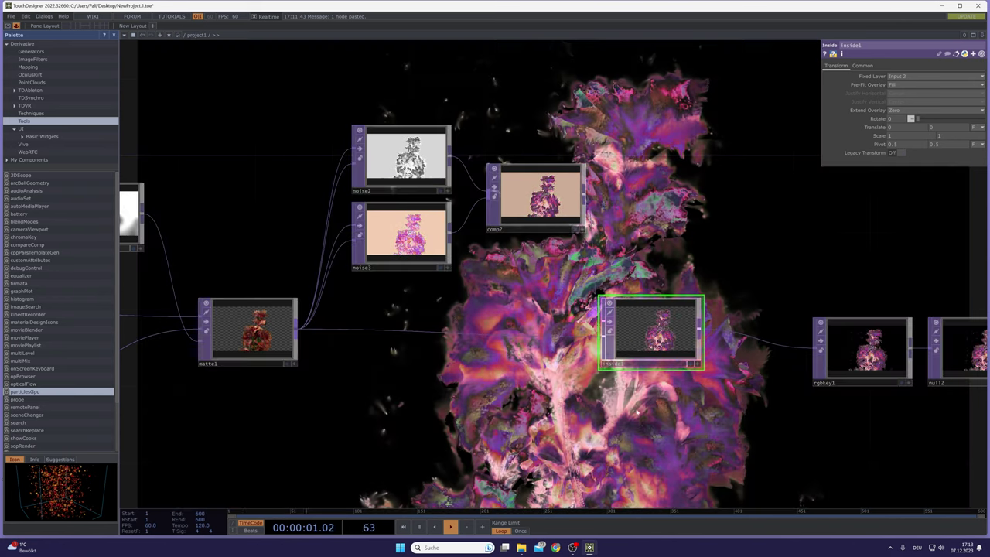
# Step: Move rgbkey1 and null2 together farther away from inside1 to make room for another operator
pyautogui.moveTo(747, 406); pyautogui.dragTo(294, 377)
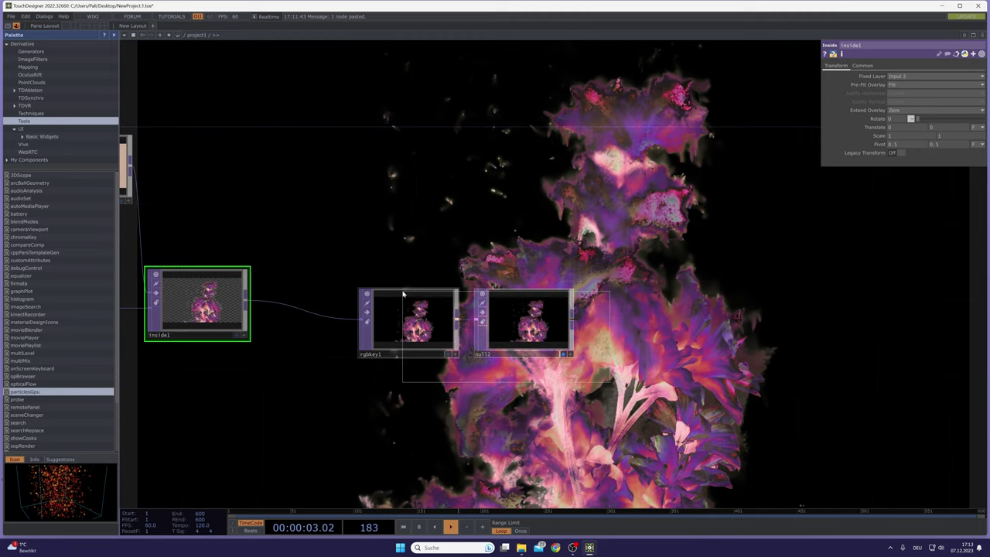
pyautogui.moveTo(402, 292); pyautogui.dragTo(399, 293, button='right')
pyautogui.moveTo(409, 312); pyautogui.dragTo(582, 292)
pyautogui.moveTo(346, 311); pyautogui.dragTo(569, 323)
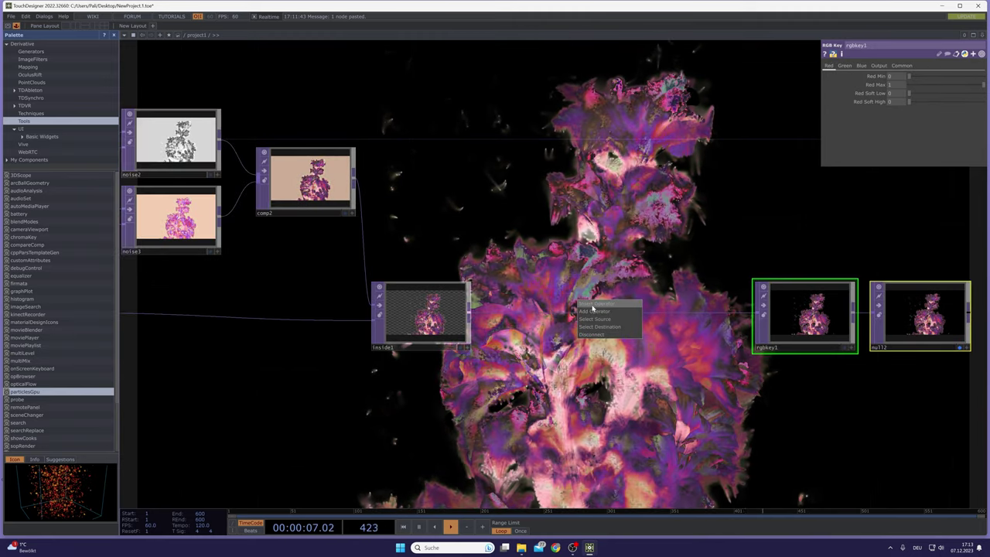
# Step: Insert a Constant TOP between inside1 and rgbkey1 and set its output Operation to Under
pyautogui.click(592, 308)
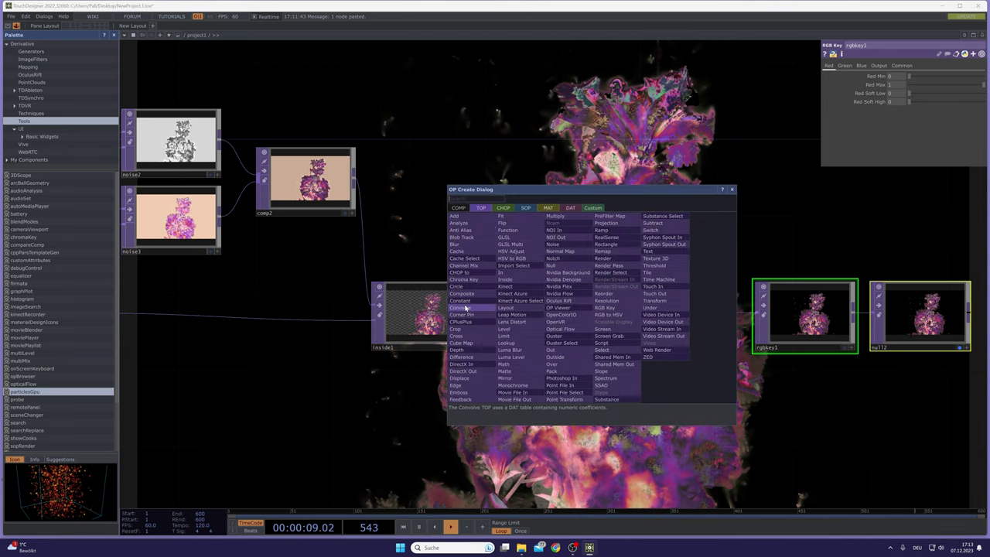
pyautogui.click(460, 300)
pyautogui.click(575, 316)
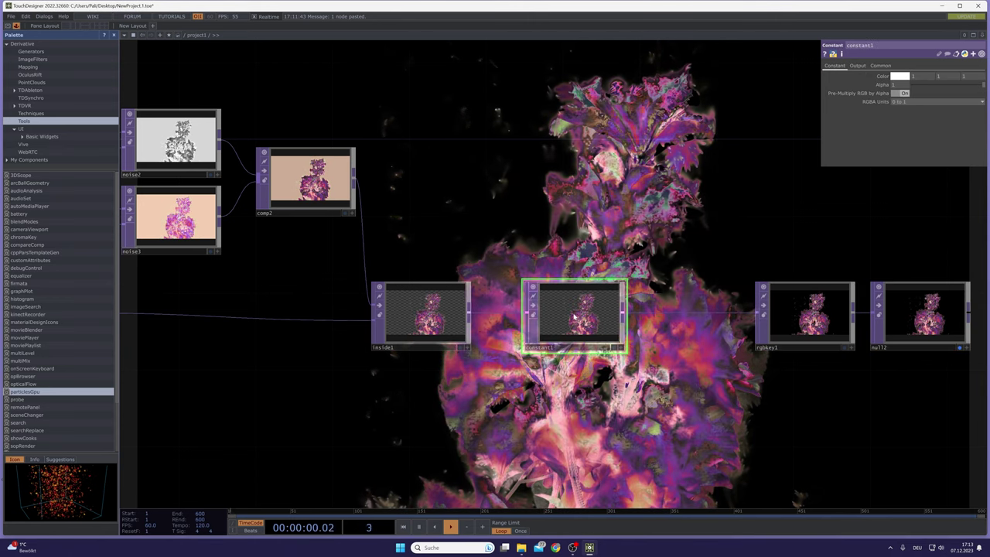
pyautogui.click(880, 65)
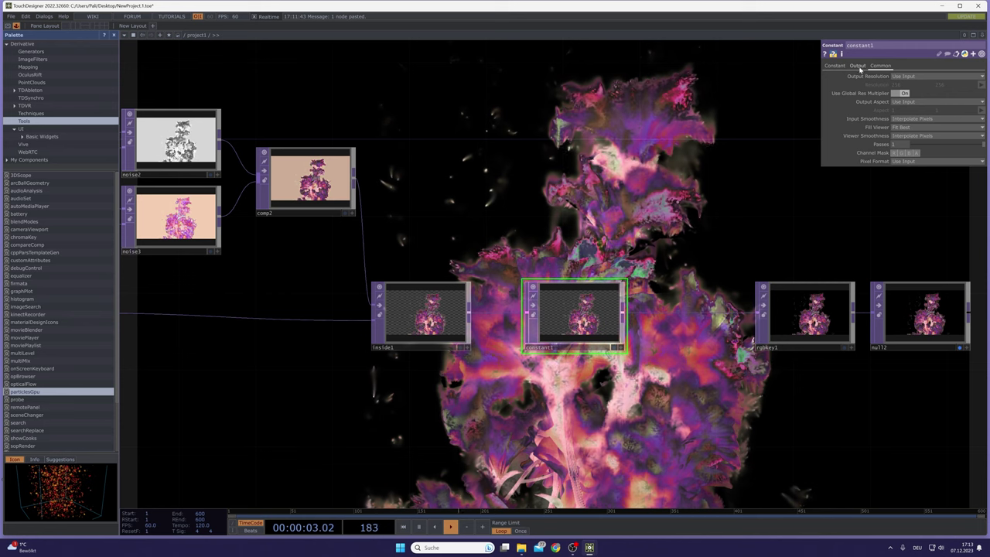
pyautogui.click(858, 66)
pyautogui.click(909, 85)
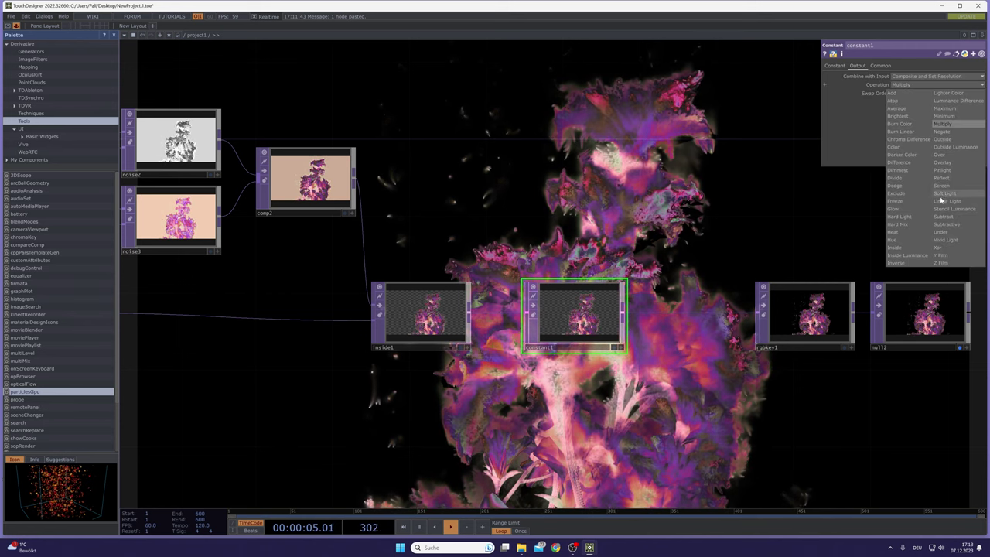
pyautogui.click(935, 233)
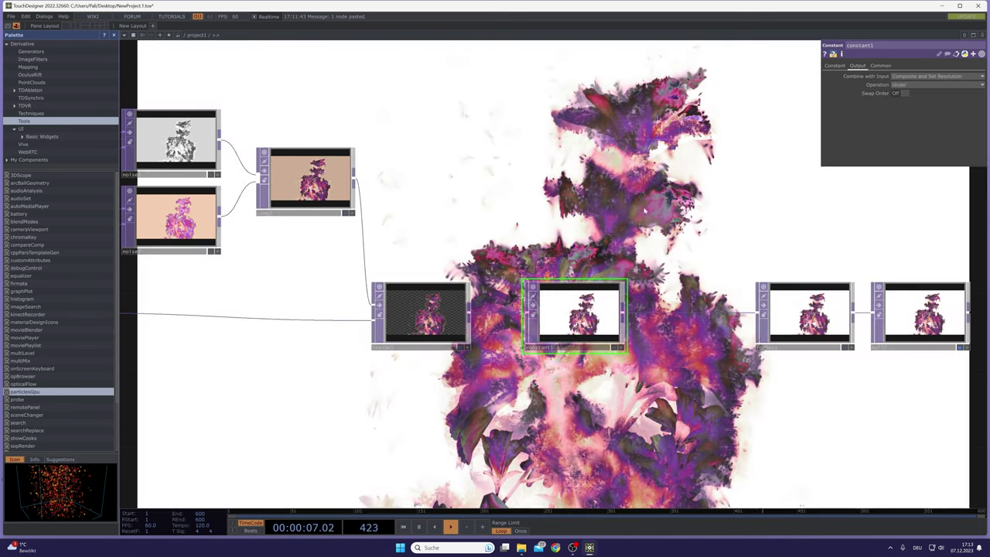
# Step: Set constant1's colour to a light peach with saturation 0.253, value 1, red 1 and blue 0.747
pyautogui.moveTo(644, 209); pyautogui.dragTo(482, 186)
pyautogui.click(835, 65)
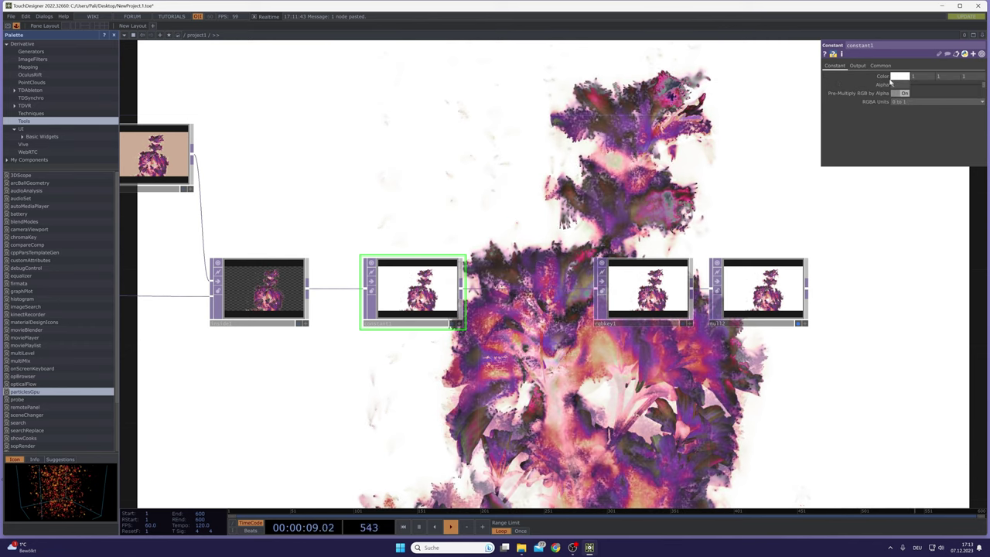
pyautogui.click(897, 77)
pyautogui.click(894, 89)
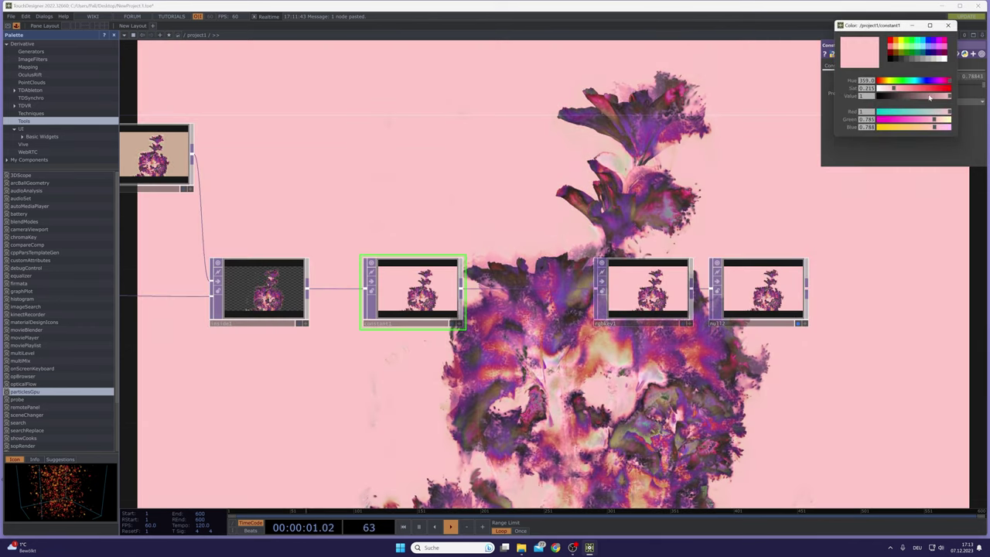
pyautogui.moveTo(903, 82); pyautogui.dragTo(881, 84)
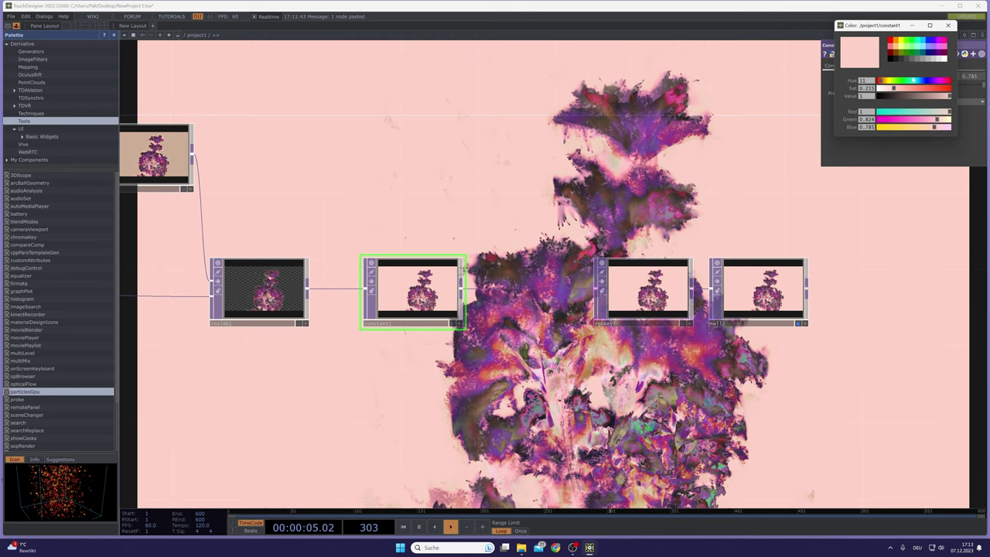
pyautogui.click(920, 53)
pyautogui.click(924, 47)
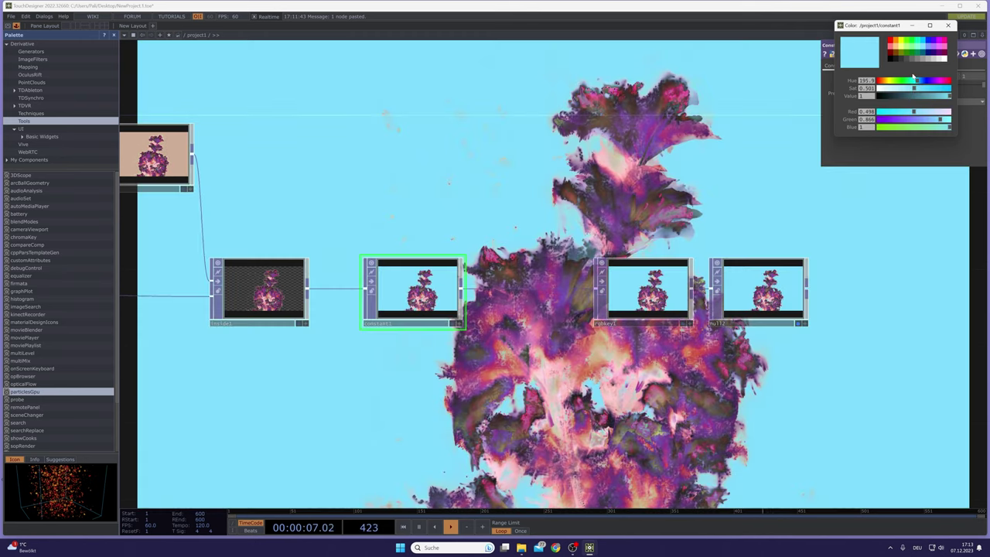
pyautogui.moveTo(907, 89); pyautogui.dragTo(884, 85)
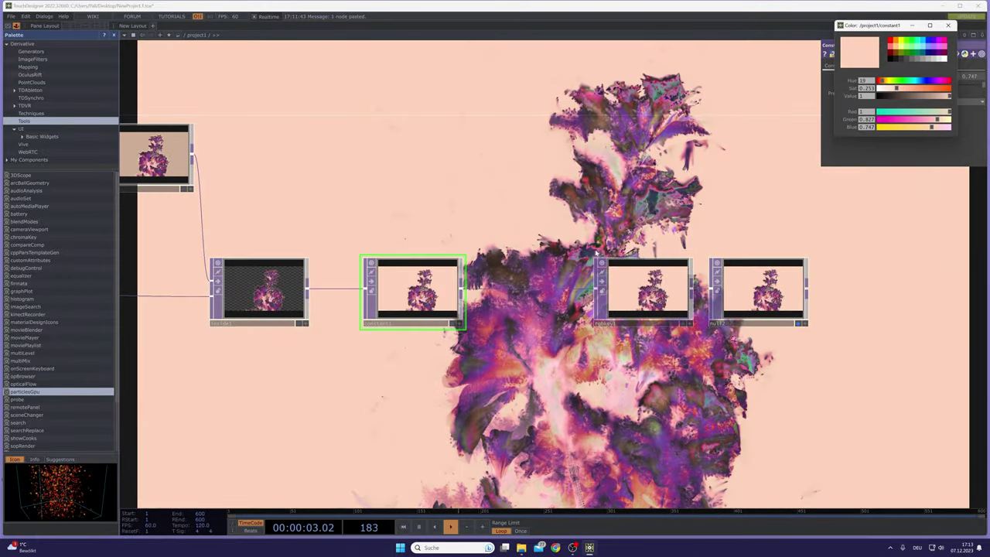
pyautogui.press('p')
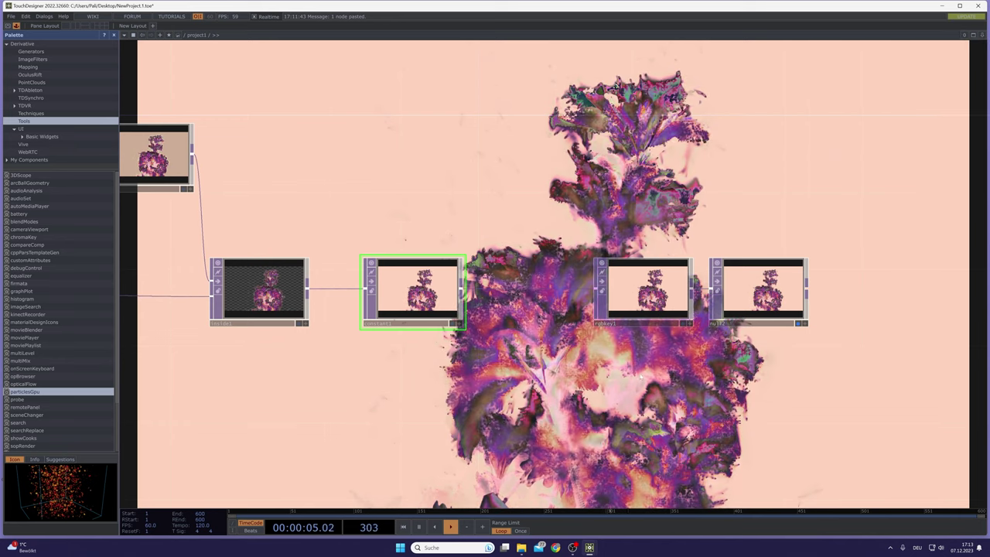
pyautogui.scroll(-5, 552, 325)
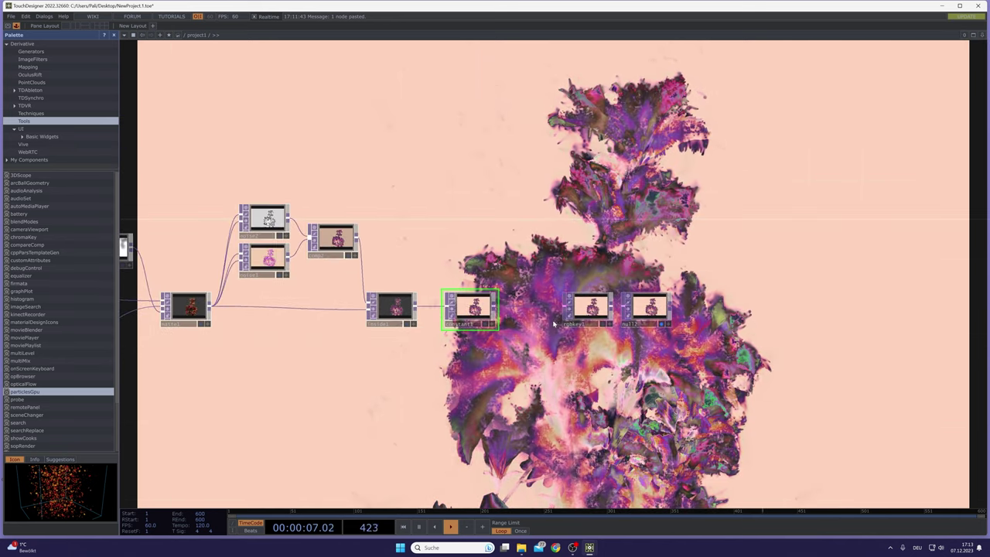